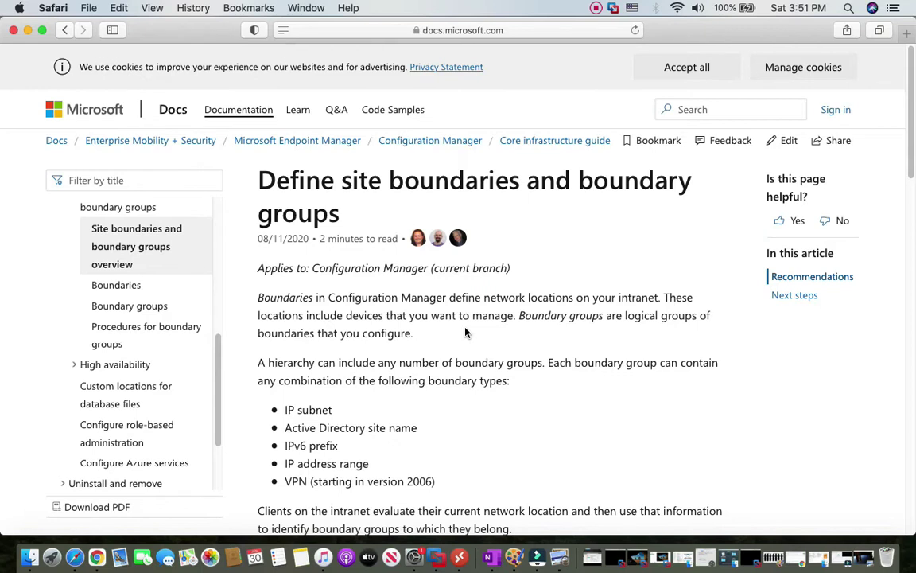
Review the boundary types listed in the article: Active Directory site name, IPv6 prefix, IP address range and VPN.
scroll(354, 382, "down", 1)
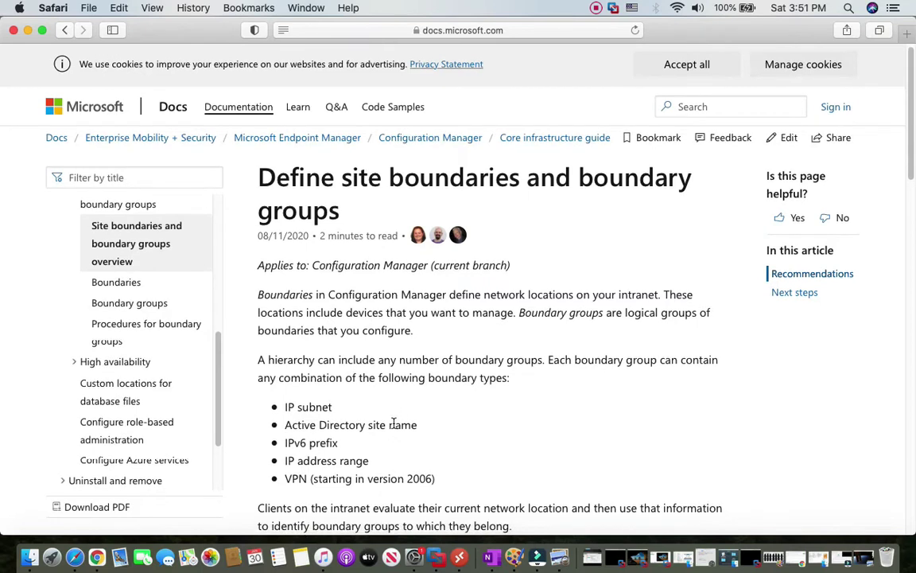
left_click_drag(286, 405, 420, 428)
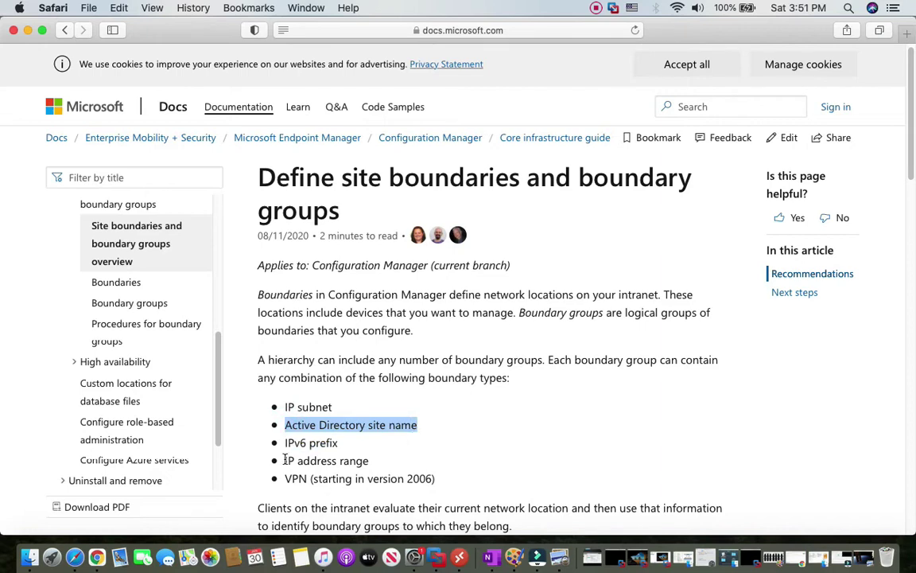
left_click_drag(286, 444, 338, 443)
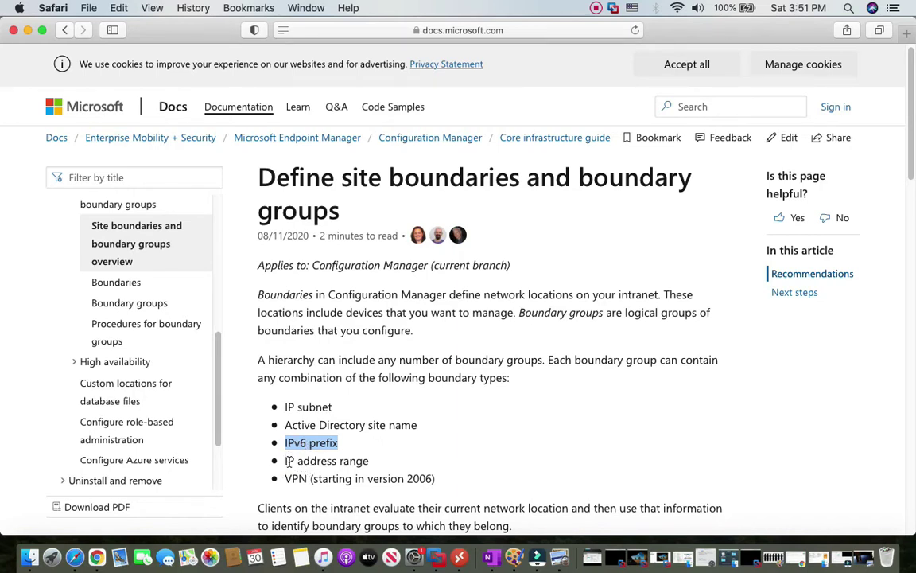
left_click_drag(298, 462, 443, 488)
left_click(443, 487)
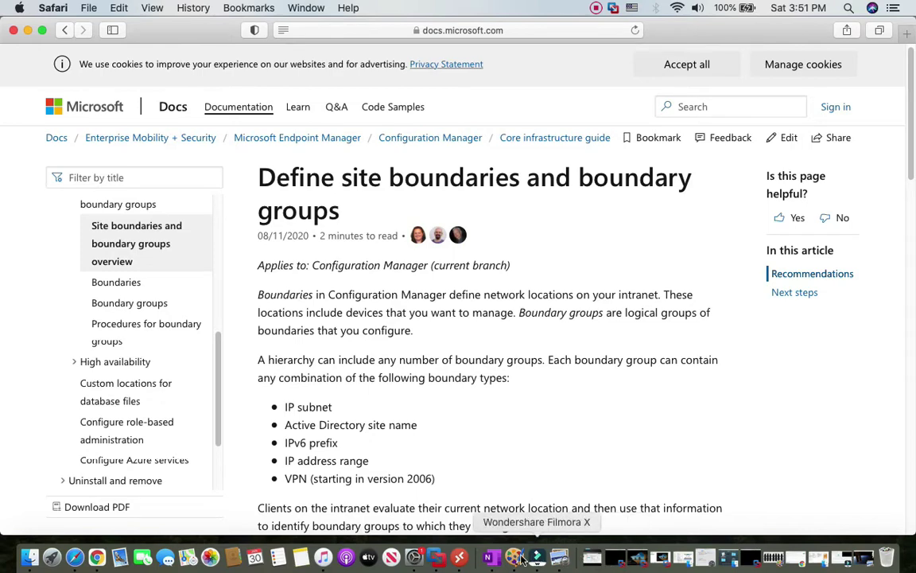
Switch to Microsoft Remote Desktop and connect to the FusionCM01 PC.
left_click(460, 559)
right_click(778, 97)
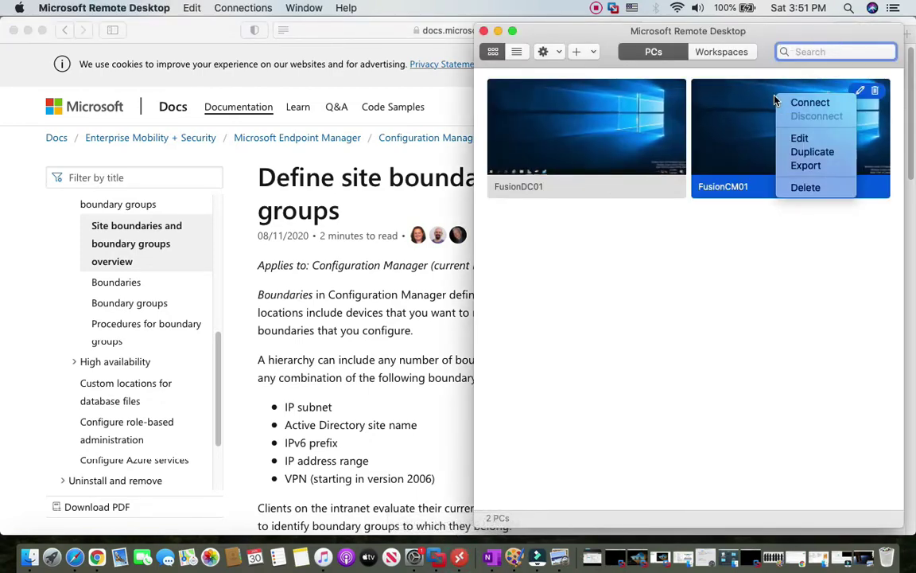
left_click(789, 102)
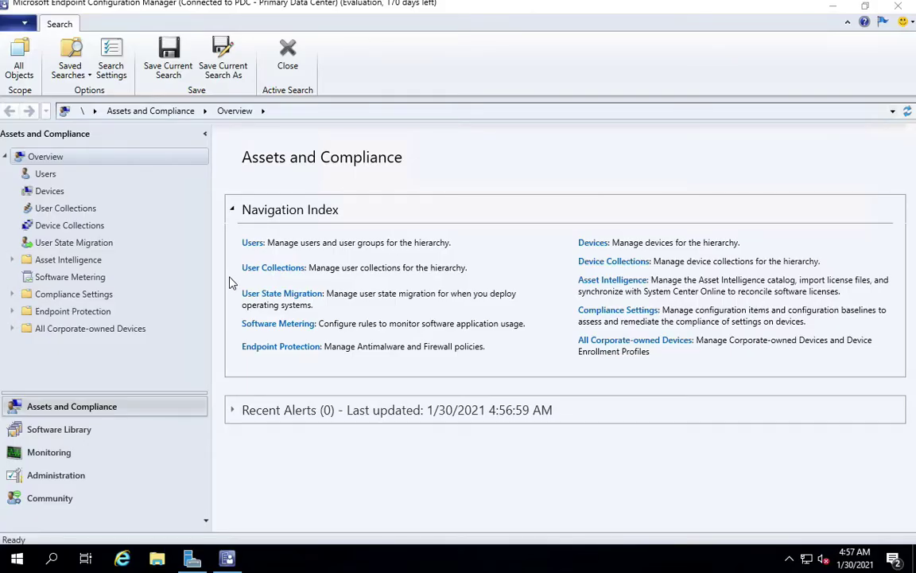
Go to Hierarchy Configuration in the Administration workspace and examine the existing Boundaries and Boundary Groups.
left_click(76, 477)
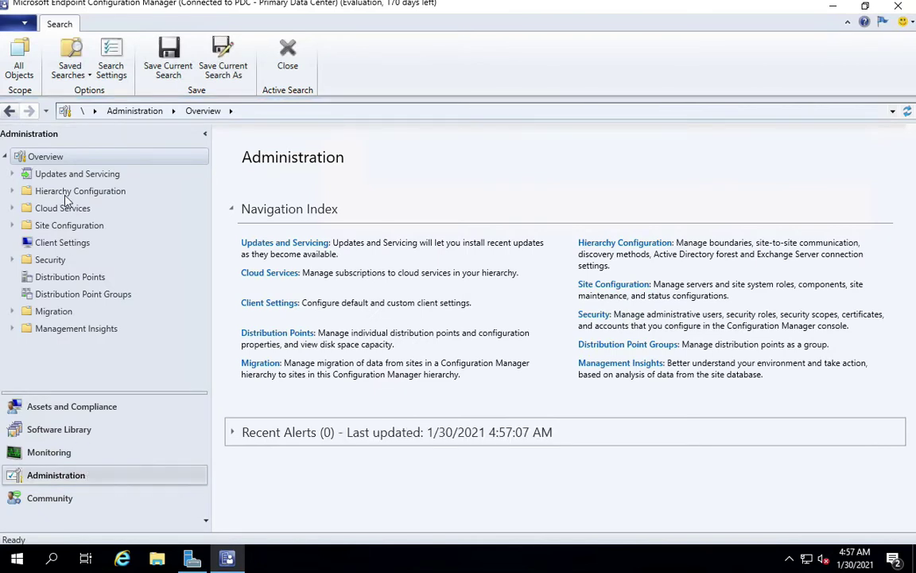
left_click(12, 191)
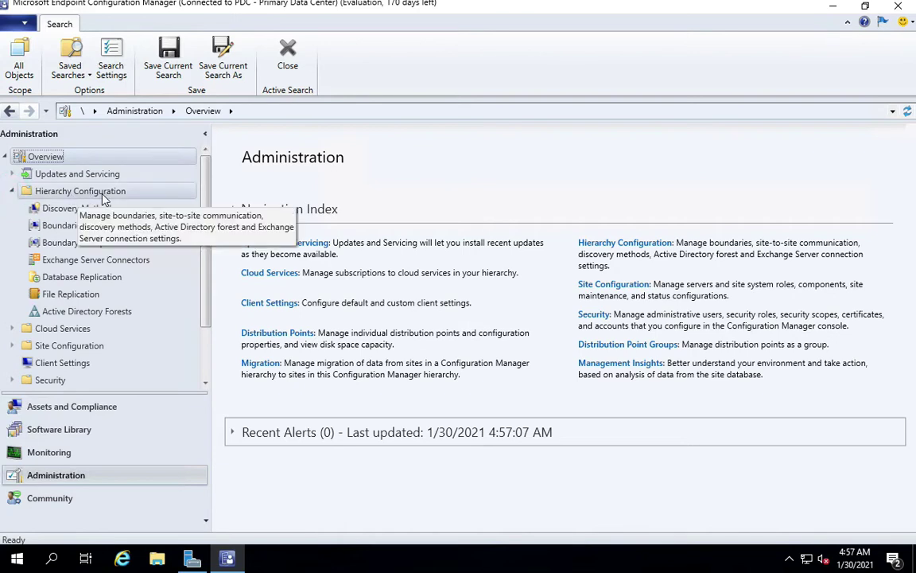
left_click(63, 226)
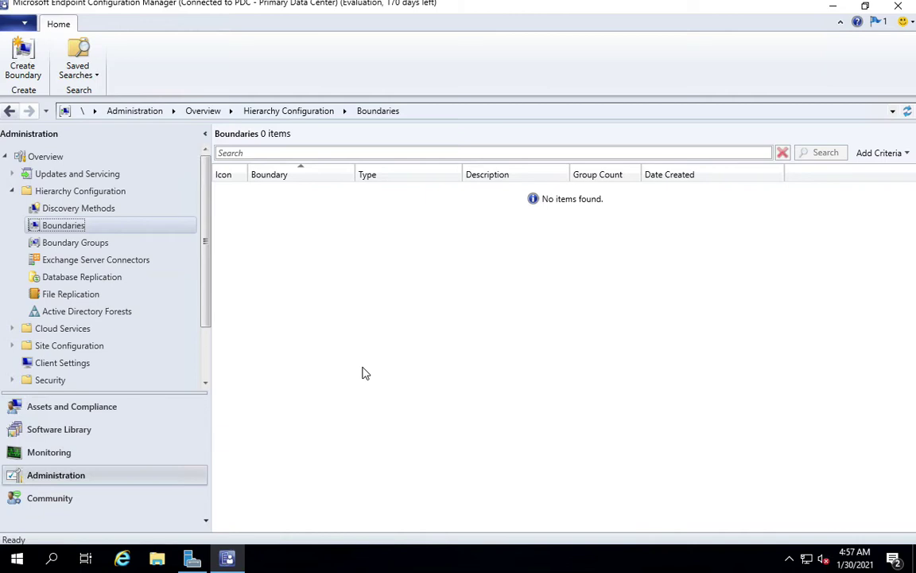
left_click(92, 245)
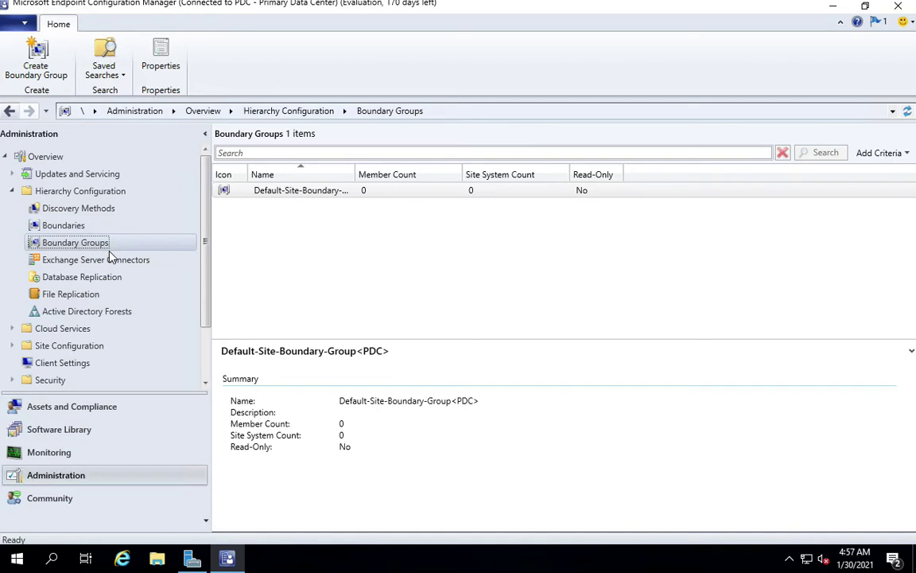
Start a new boundary with the description PDC-ADSite and the type Active Directory site.
left_click(62, 226)
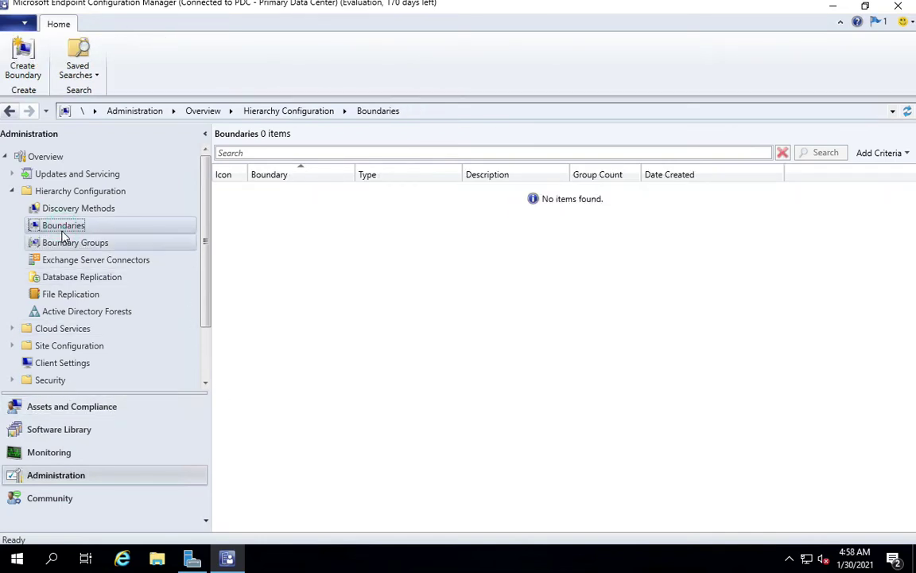
left_click(24, 65)
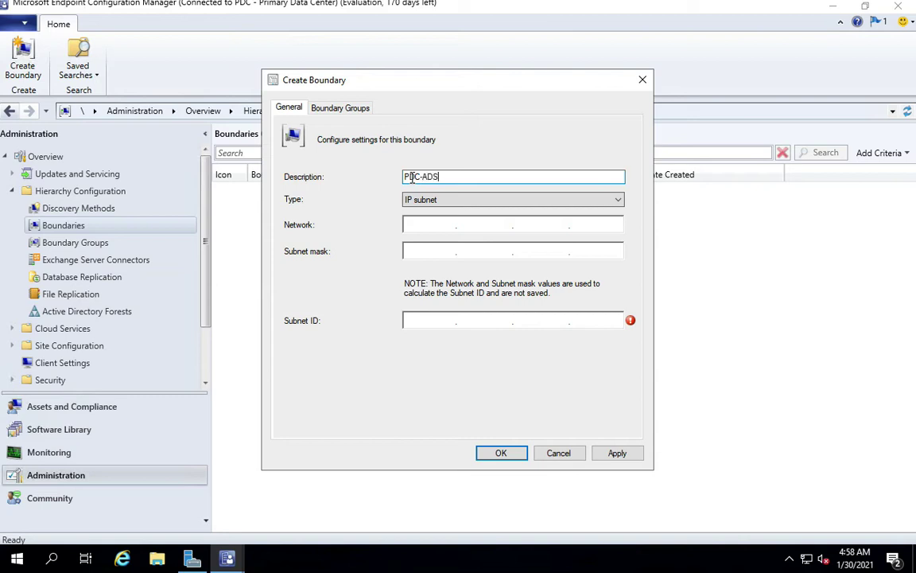
type("ite")
left_click(525, 200)
left_click(465, 222)
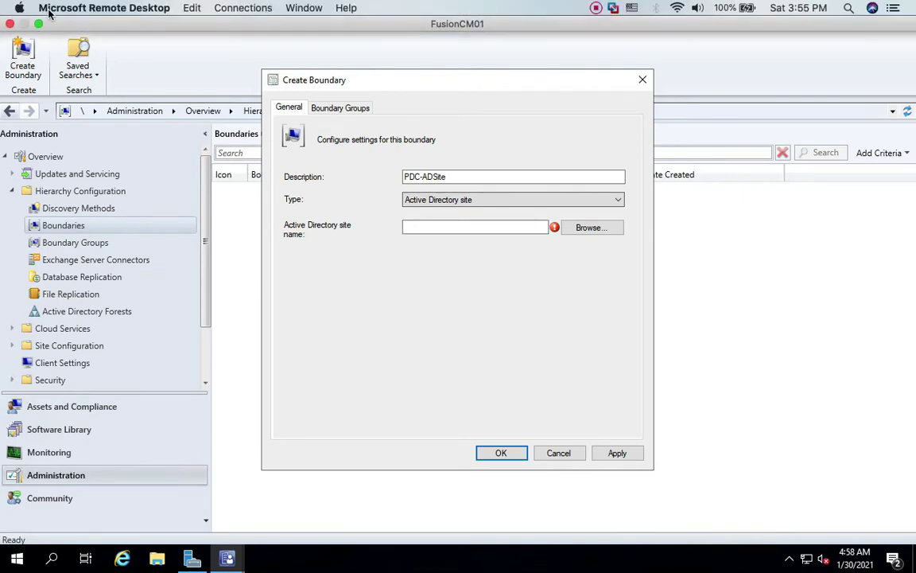
Switch to the FusionDC01 session and inspect the PDC site's servers in Active Directory Sites and Services.
left_click(38, 25)
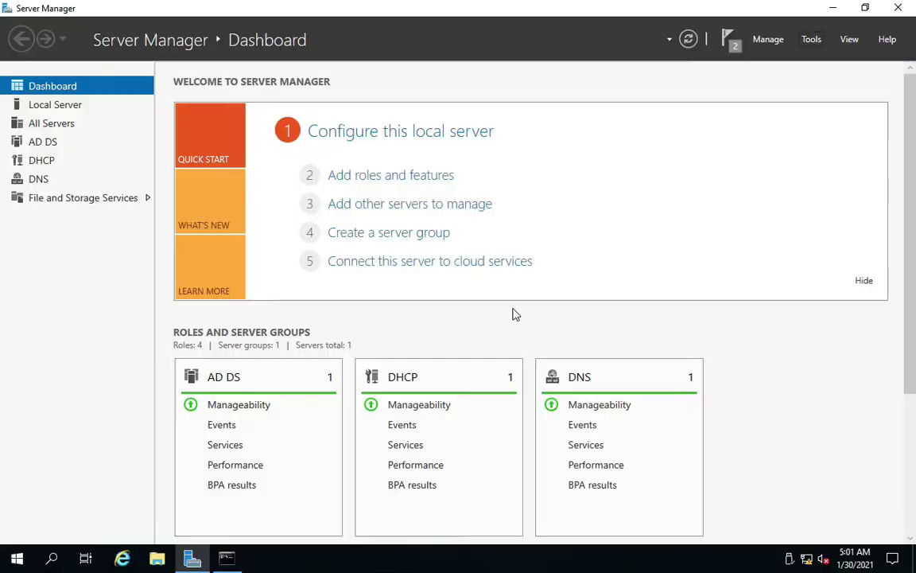
left_click(811, 42)
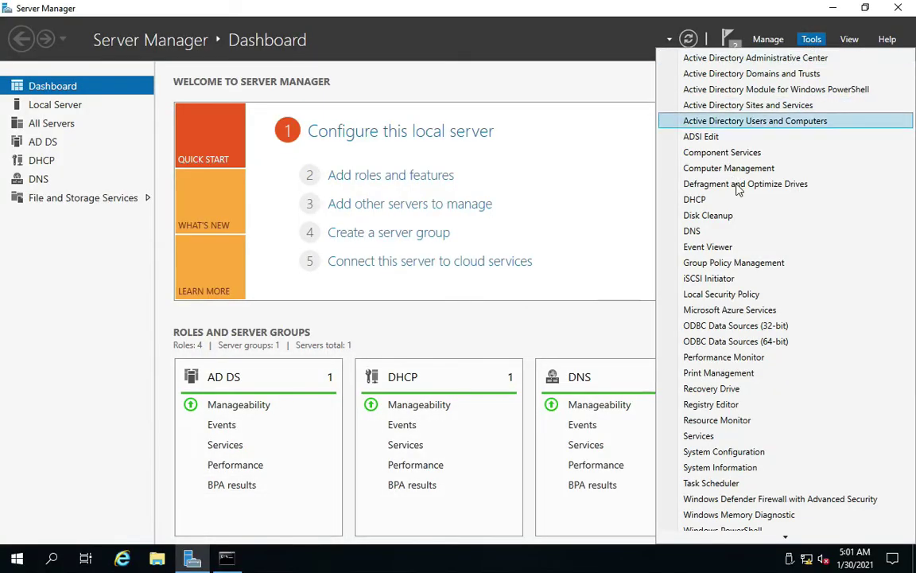
left_click(760, 105)
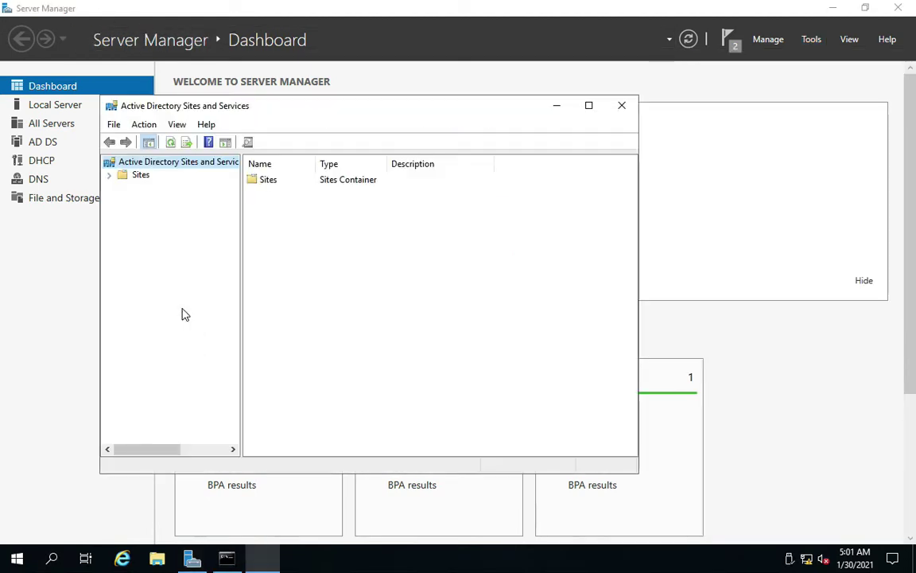
left_click(108, 175)
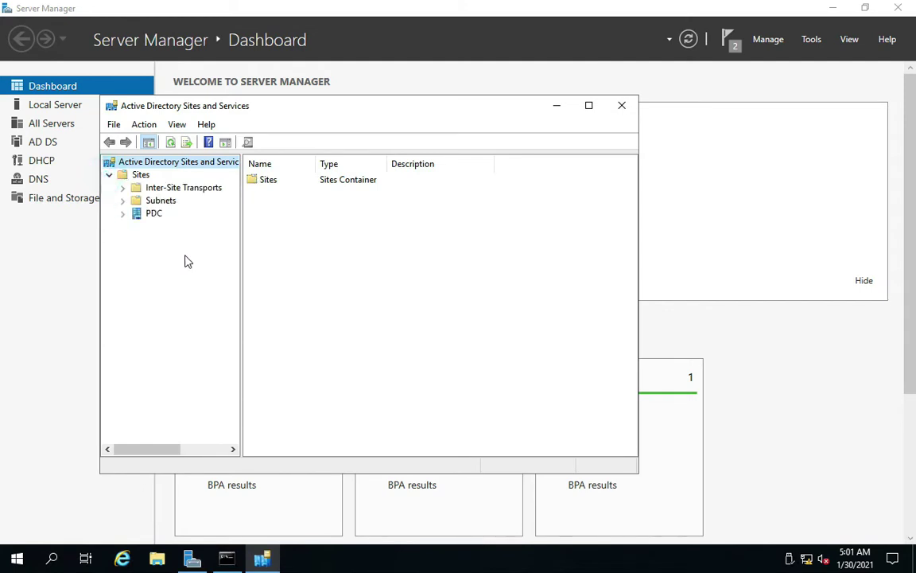
left_click(122, 214)
left_click(136, 226)
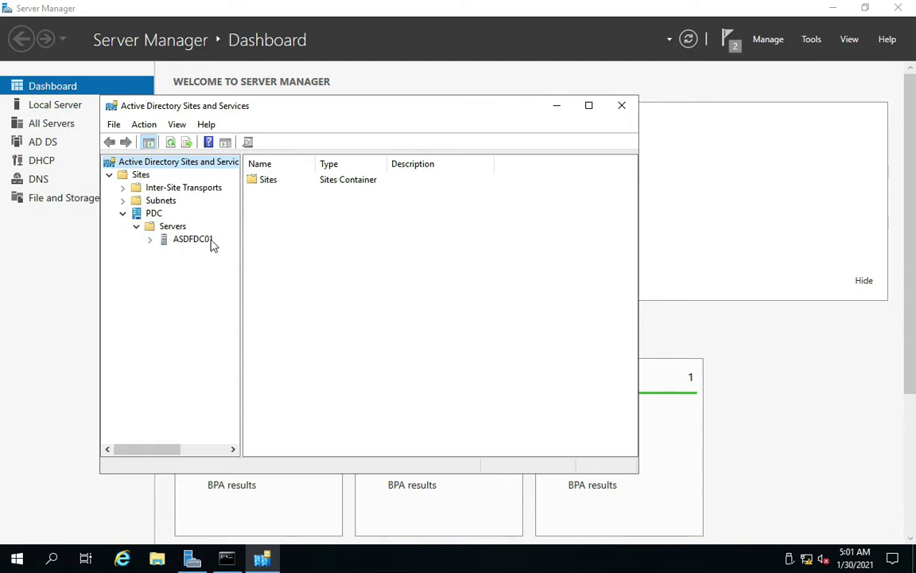
left_click(182, 244)
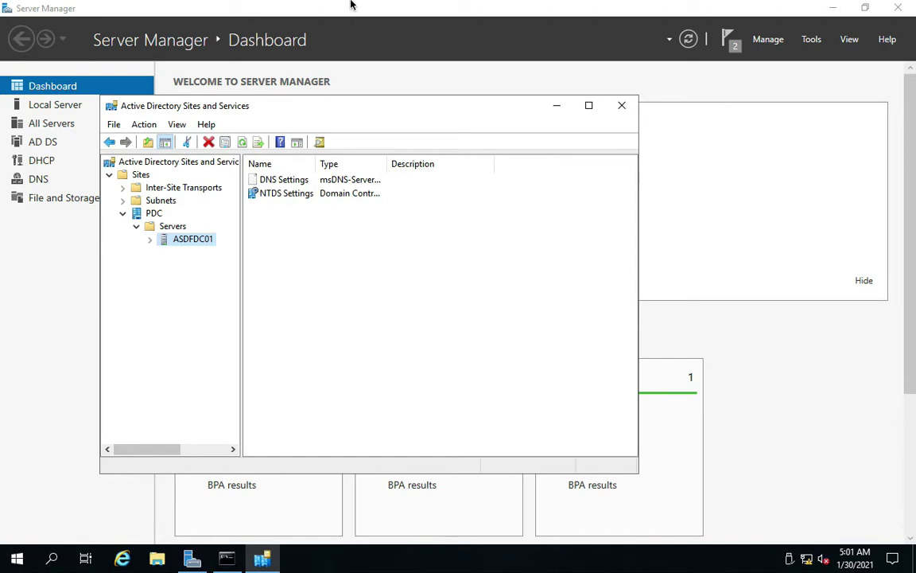
Return to the FusionCM01 session and choose PDC as the new boundary's Active Directory site.
mouse_move(314, 1)
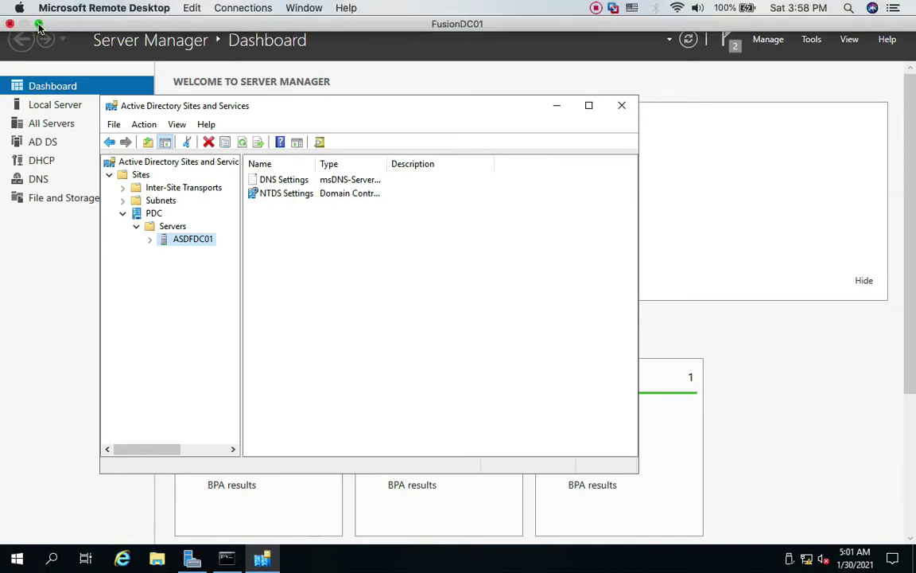
mouse_move(39, 27)
key("super+Tab")
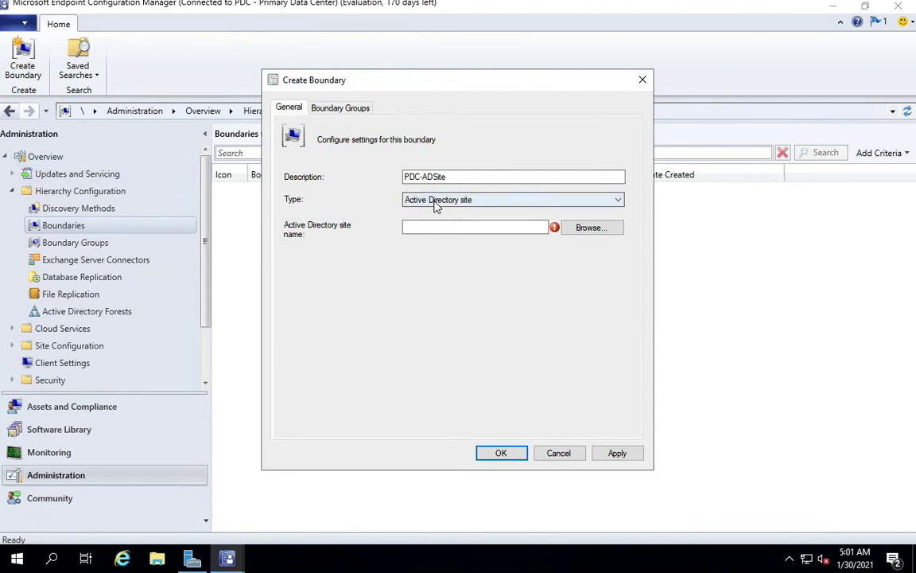
left_click(587, 229)
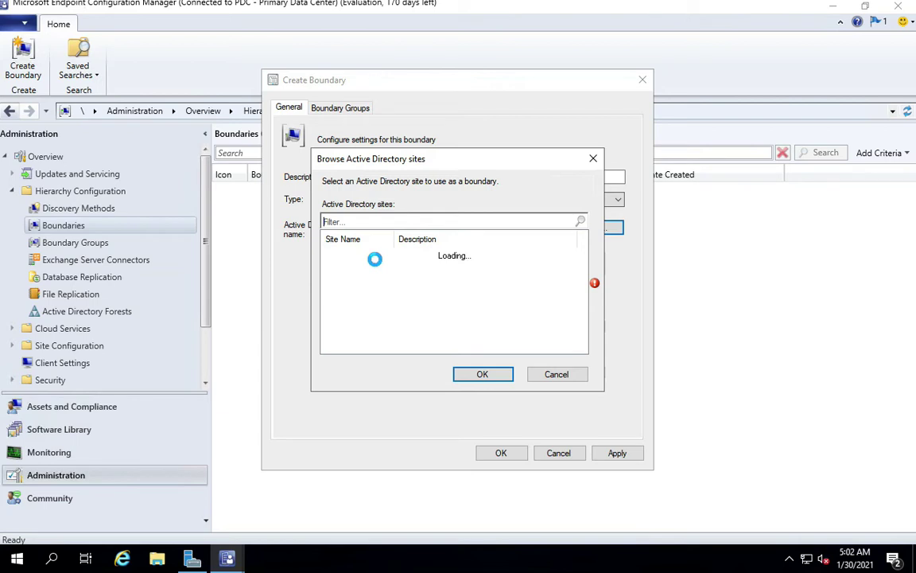
left_click(342, 255)
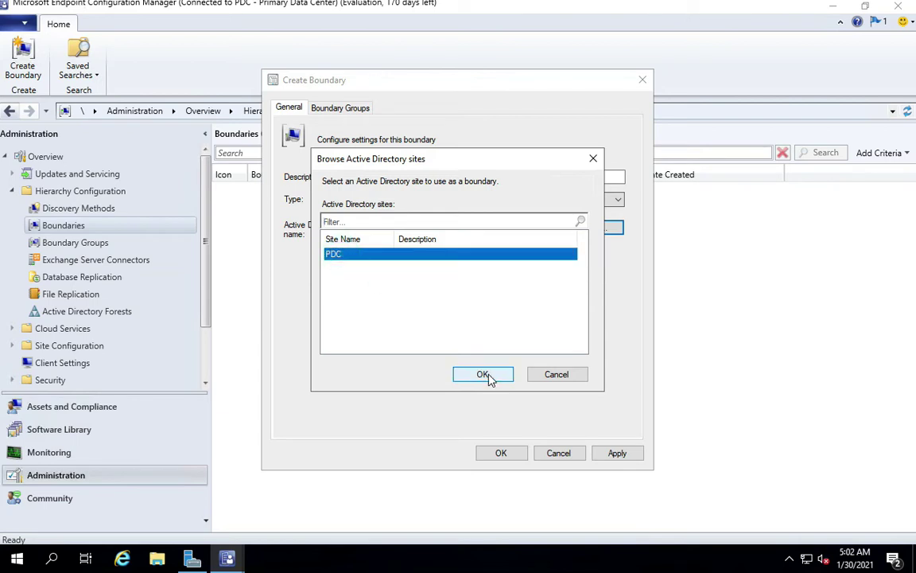
left_click(485, 375)
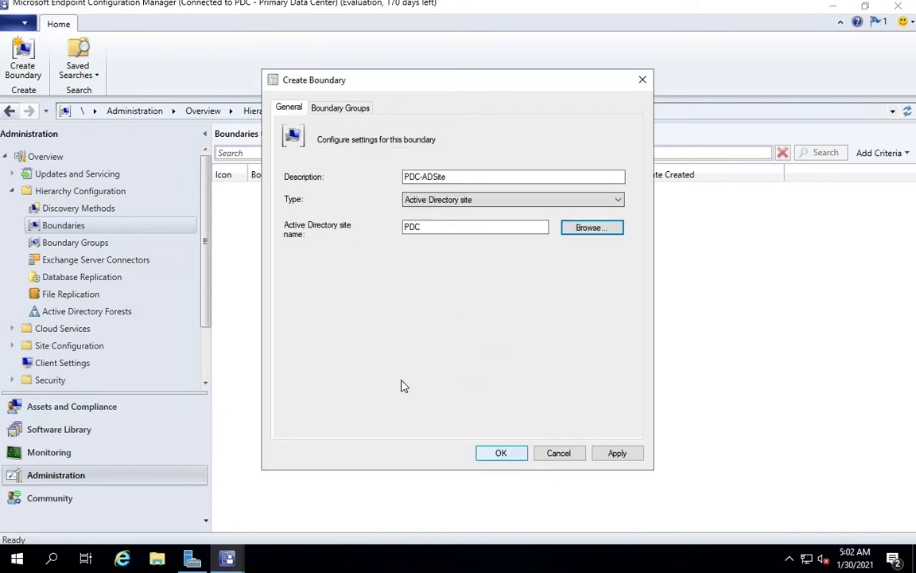
Check the boundary groups available for the PDC-ADSite boundary, and create the boundary without assigning a group.
left_click(336, 108)
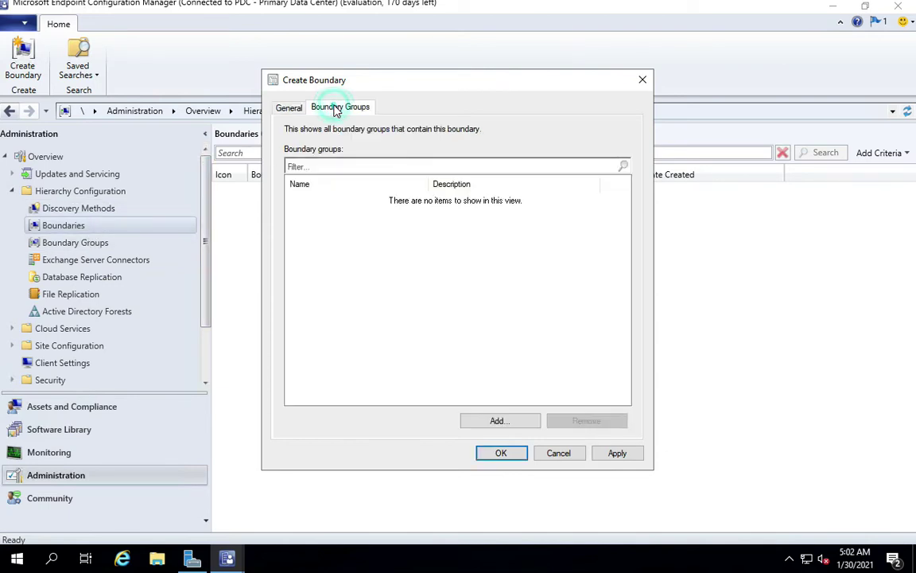
left_click(525, 416)
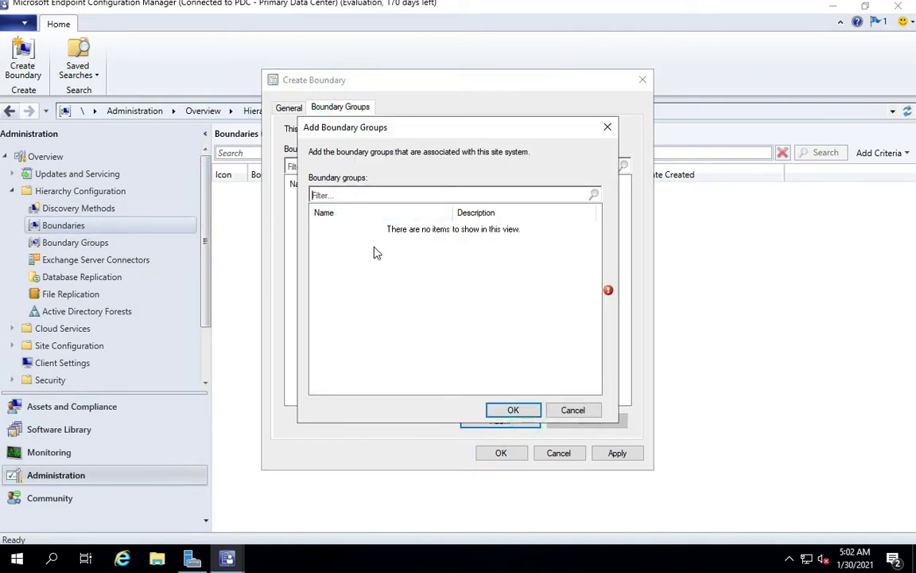
left_click(560, 410)
left_click(282, 109)
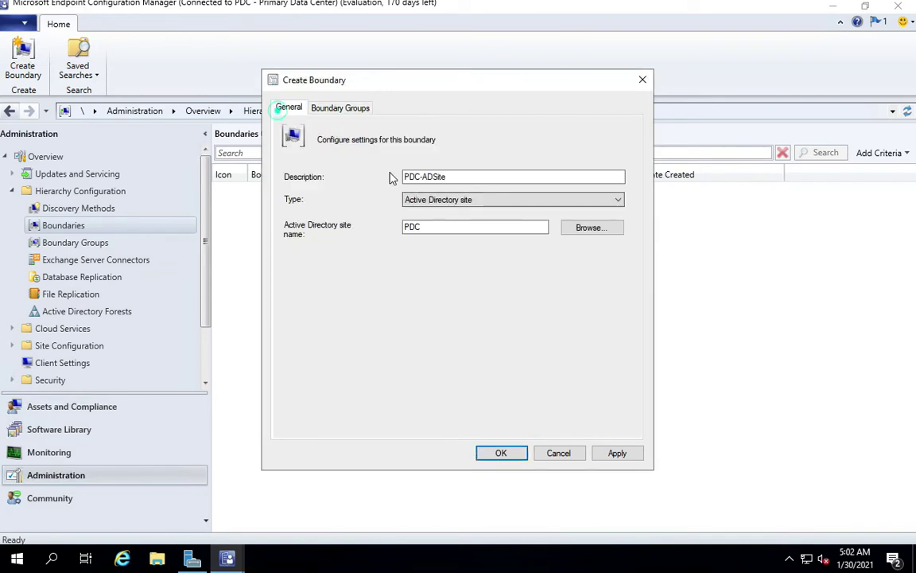
left_click(493, 452)
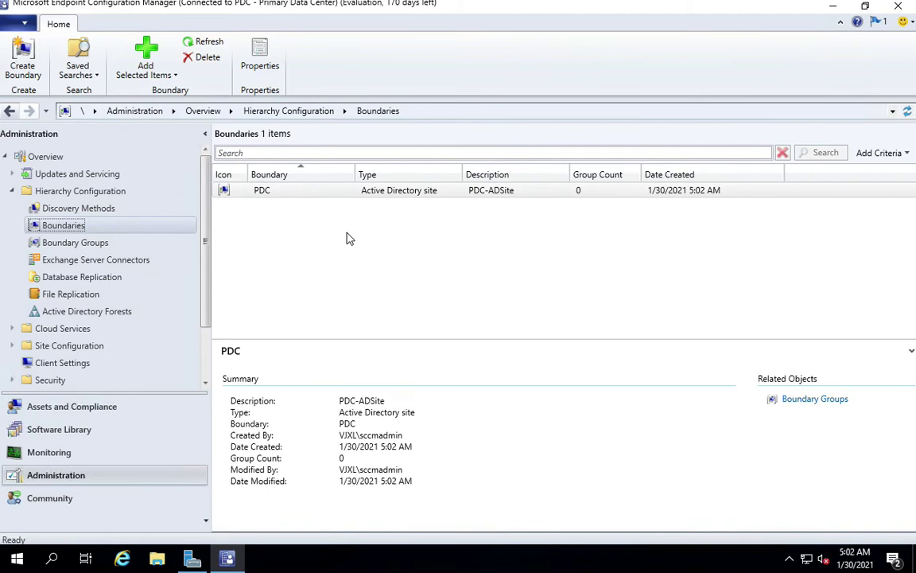
left_click(263, 195)
Start a second boundary and set its type to IP address range.
right_click(77, 229)
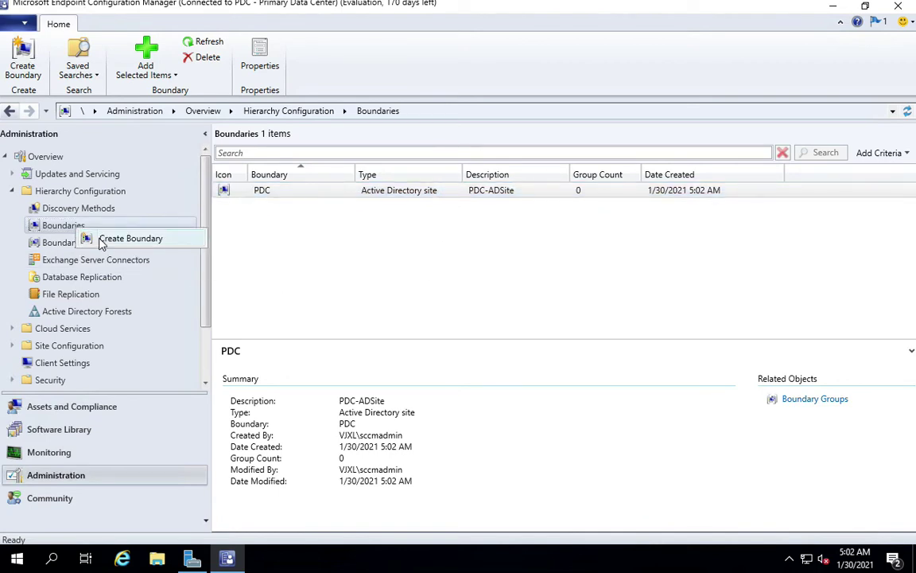
left_click(101, 242)
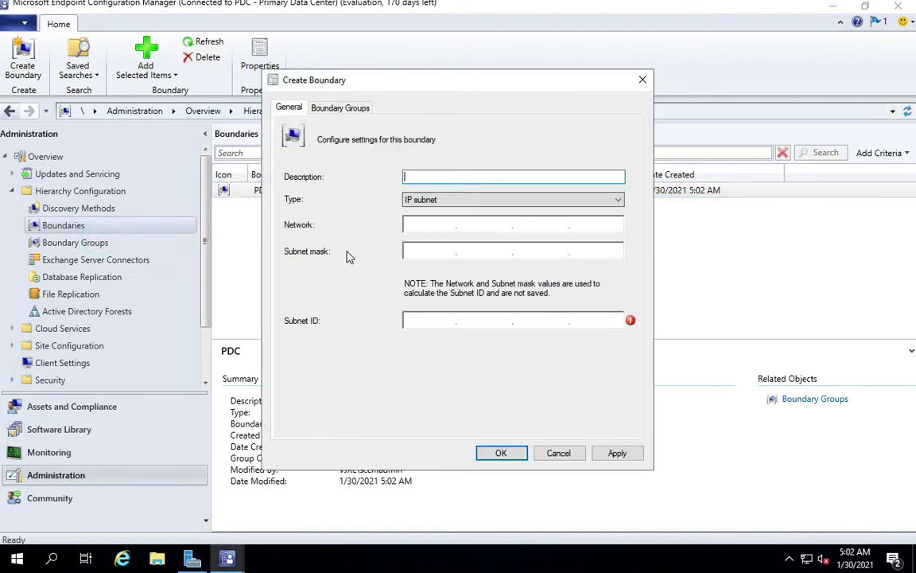
left_click(427, 200)
left_click(425, 241)
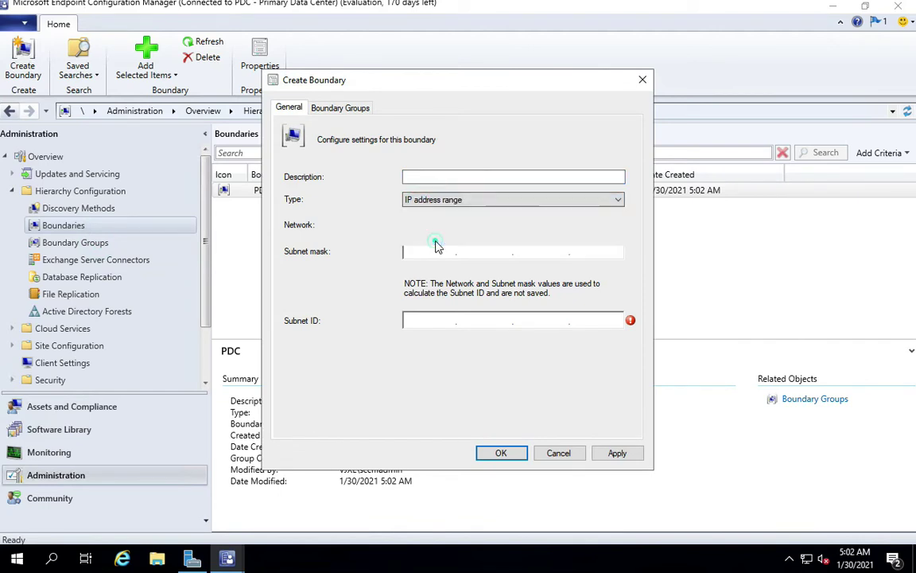
left_click(421, 230)
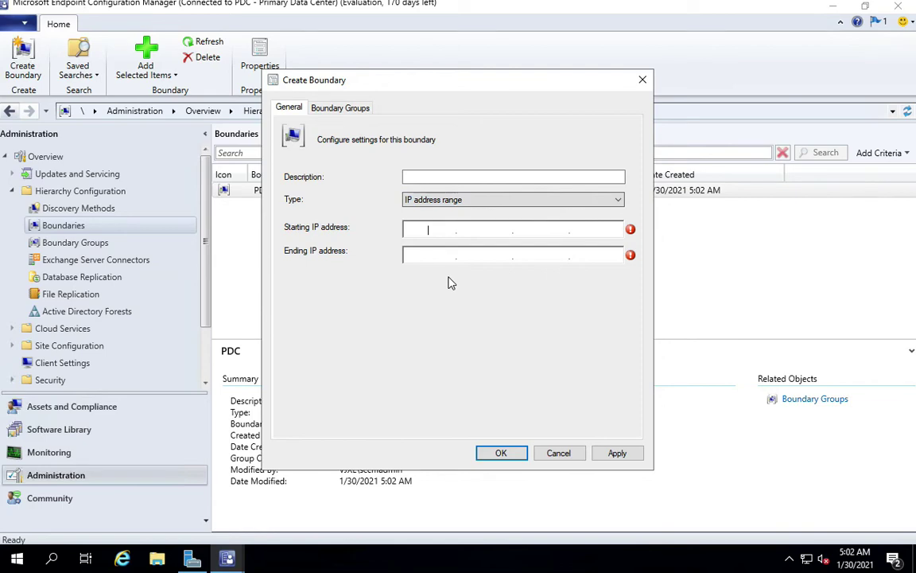
Switch to the FusionDC01 session and check the properties of the ASDFDC01 server and the PDC site, including its subnets.
key("super+Tab")
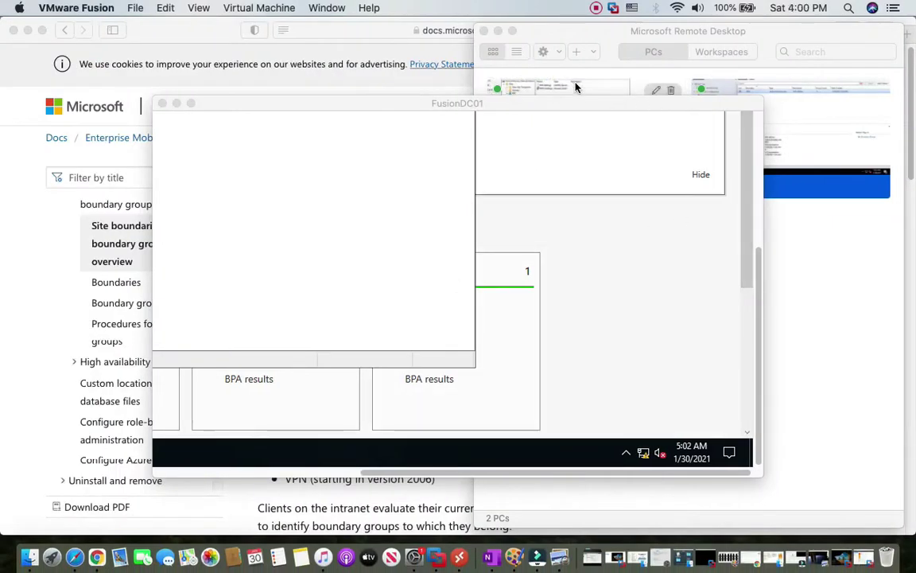
right_click(577, 87)
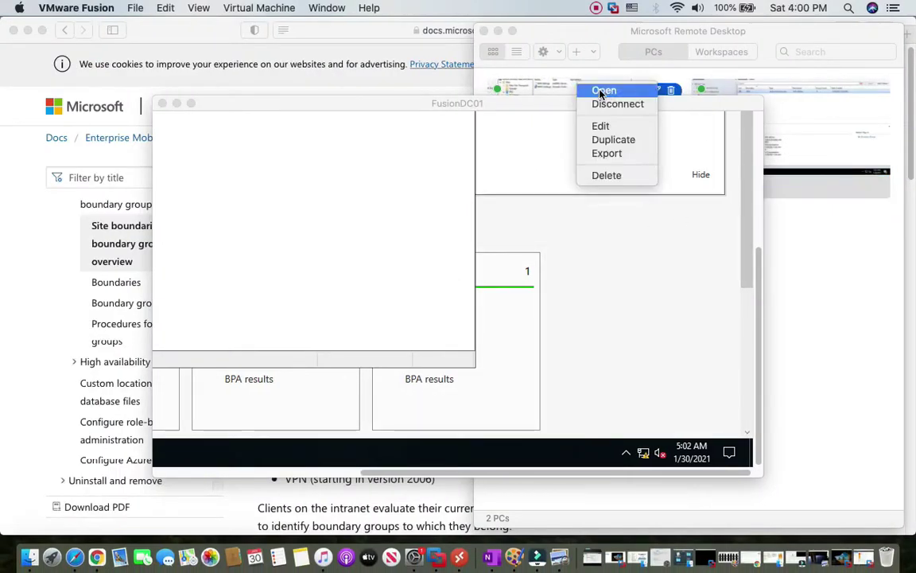
left_click(606, 89)
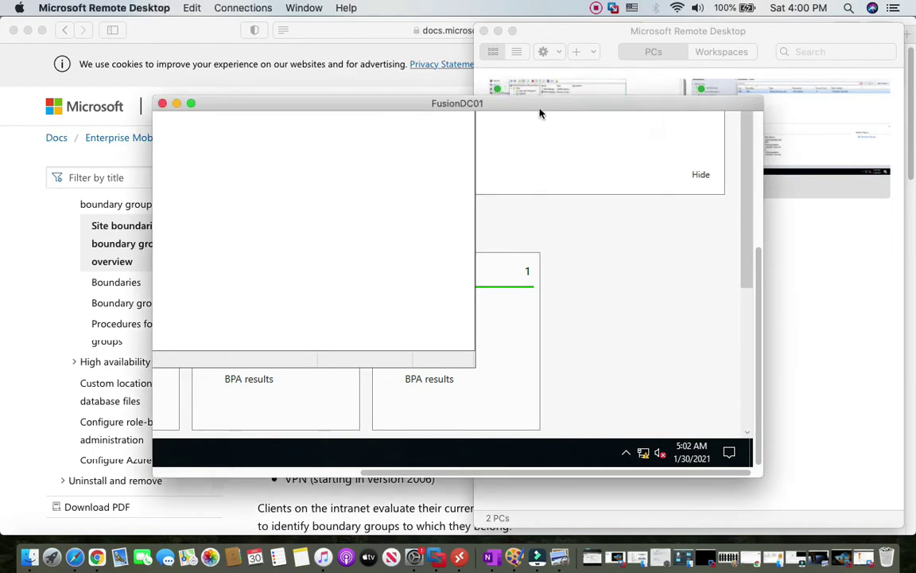
left_click(192, 104)
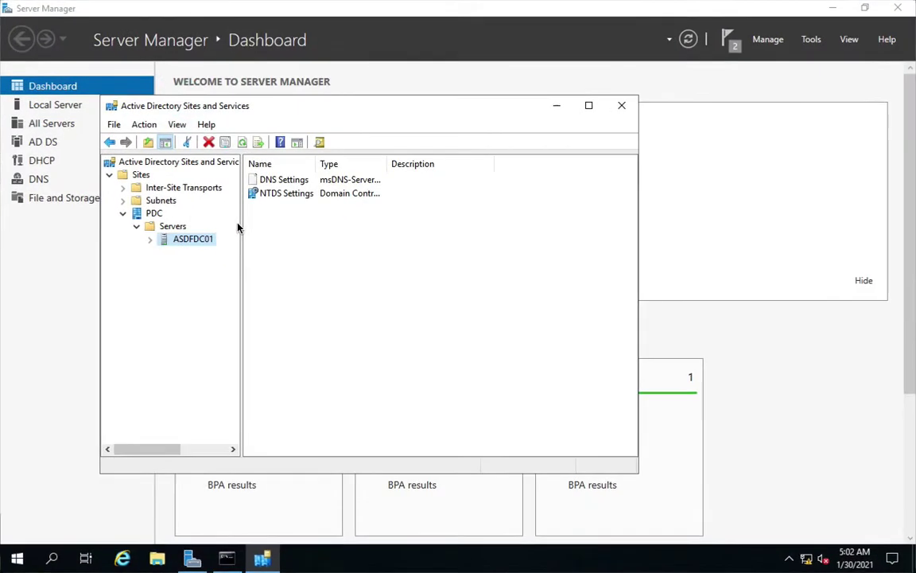
right_click(175, 243)
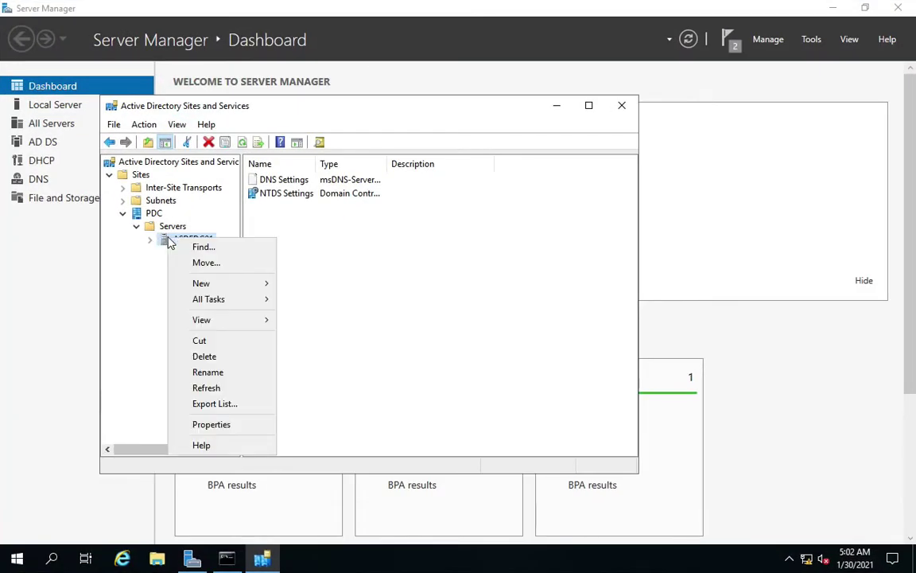
left_click(212, 424)
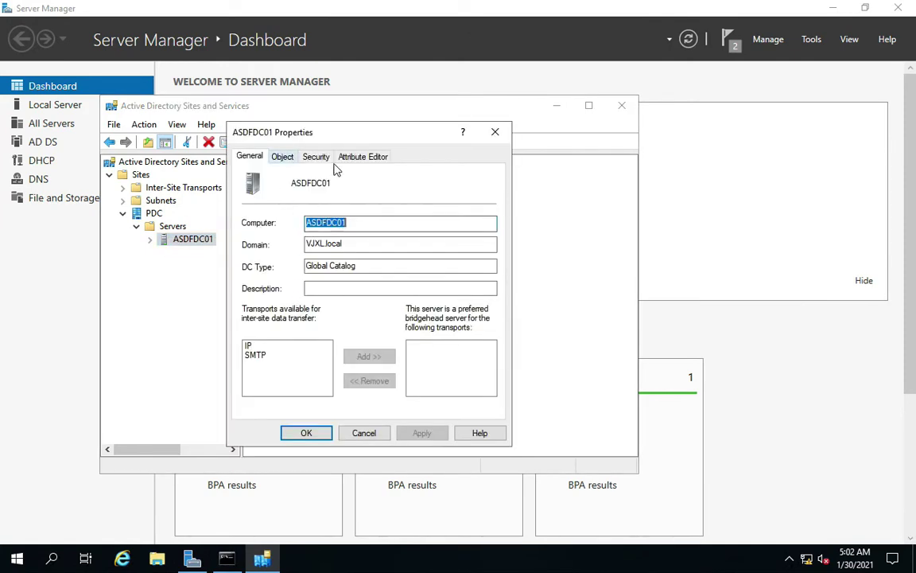
left_click(493, 132)
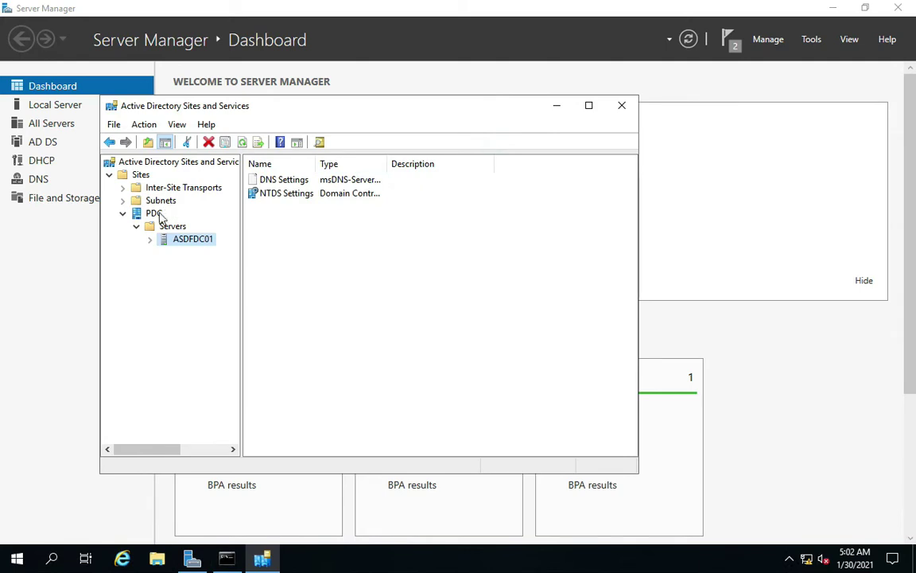
right_click(154, 213)
left_click(195, 332)
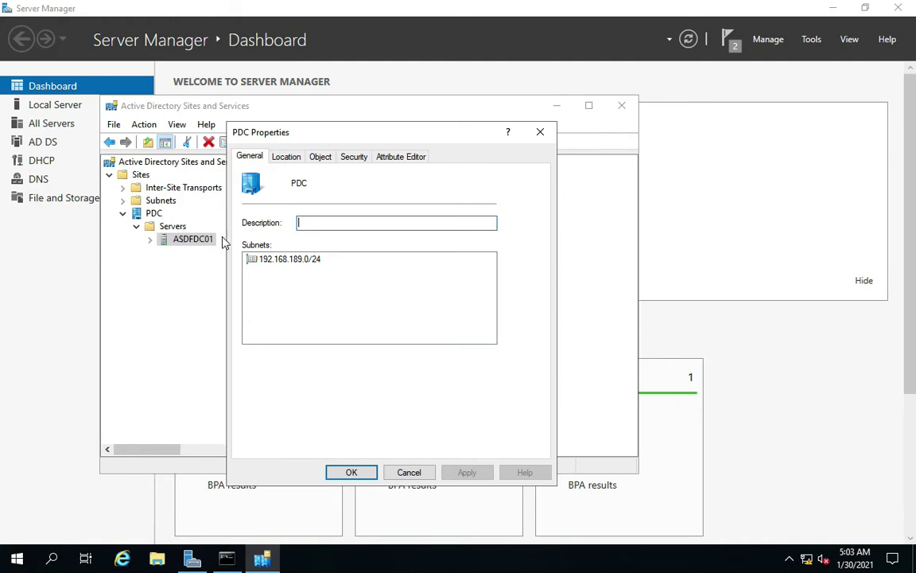
Return to the FusionCM01 session and set the new boundary's description to PDC-IPRange.
key("super+Tab")
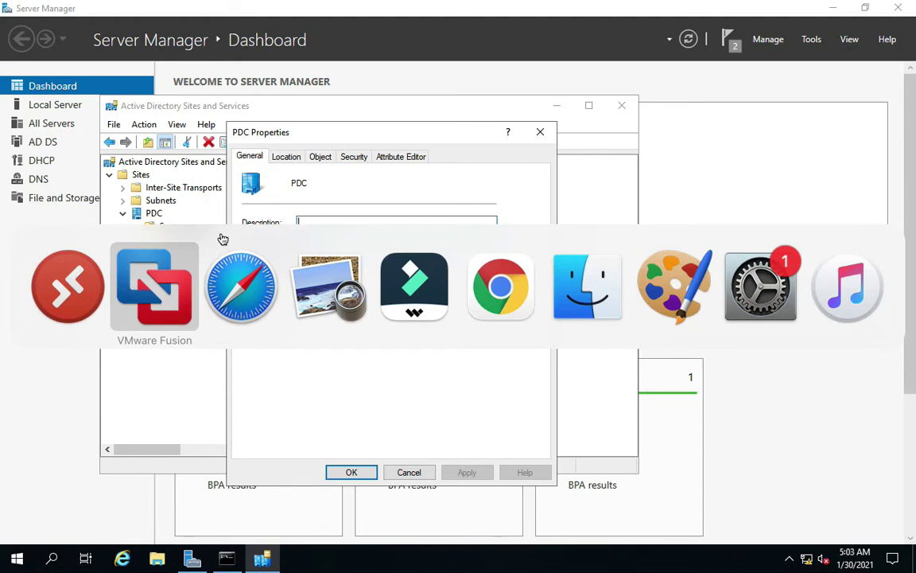
left_click(188, 276)
right_click(752, 145)
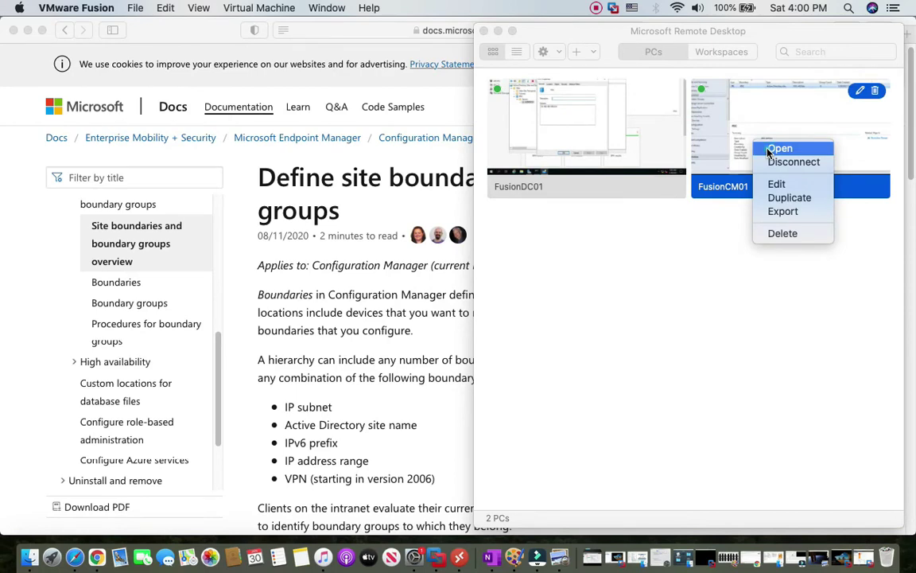
left_click(769, 151)
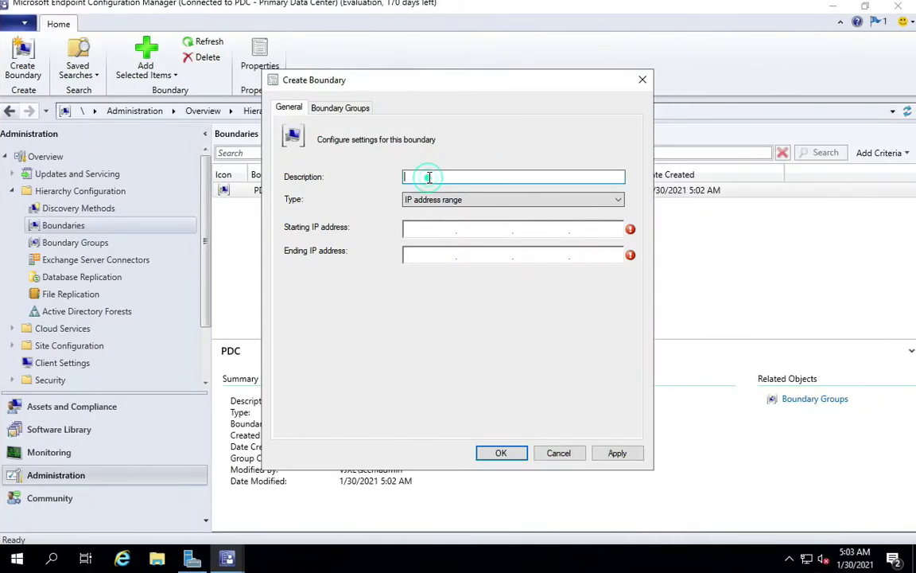
type("PDC-IPRange")
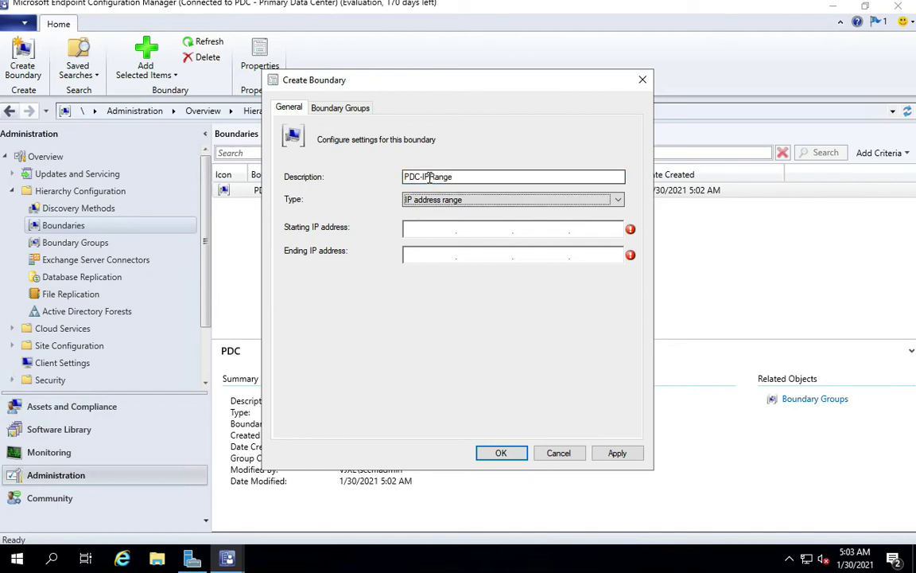
Create the boundary with the IP range 192.168.189.100 to 192.168.189.200, and widen the Boundary column in the list.
left_click(445, 229)
type("19")
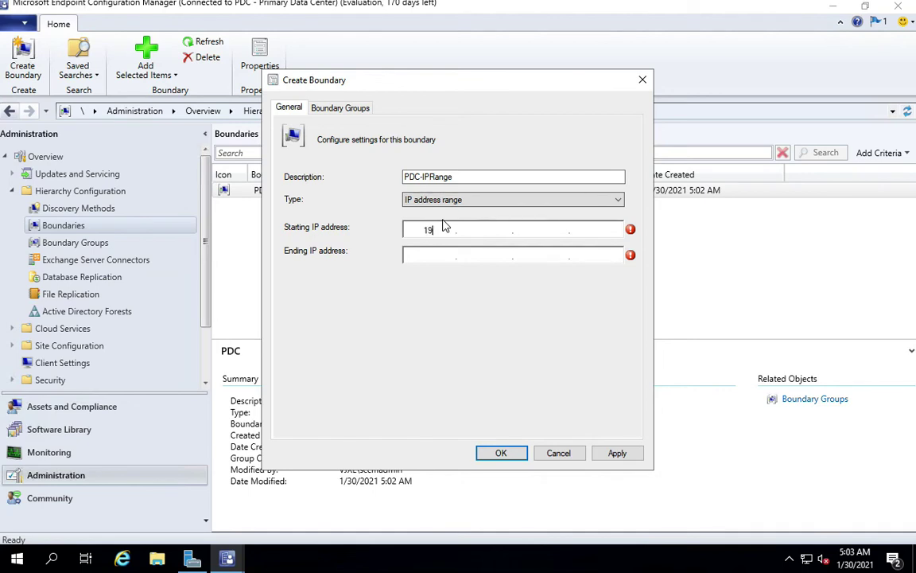
type("2.168.189.100")
left_click(430, 254)
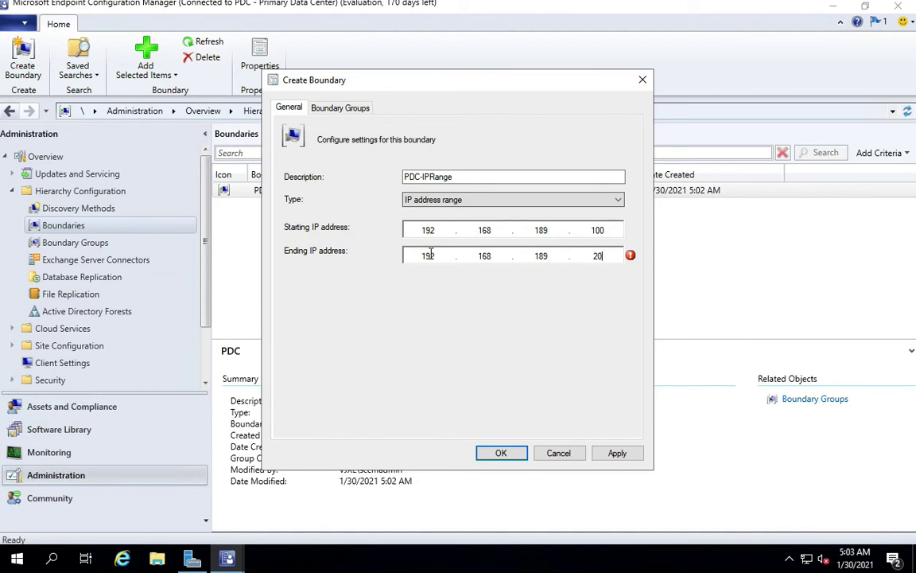
type("0")
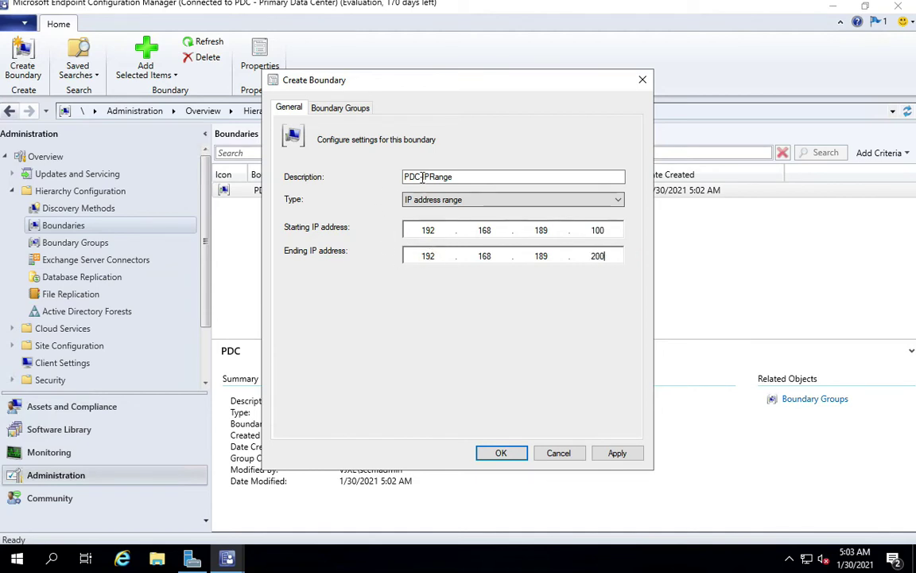
left_click(500, 453)
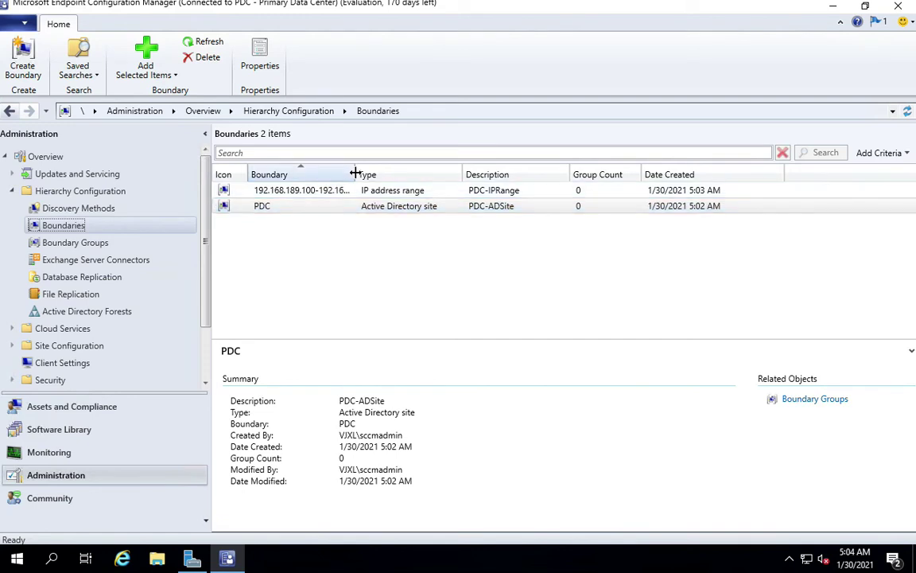
left_click_drag(356, 175, 399, 175)
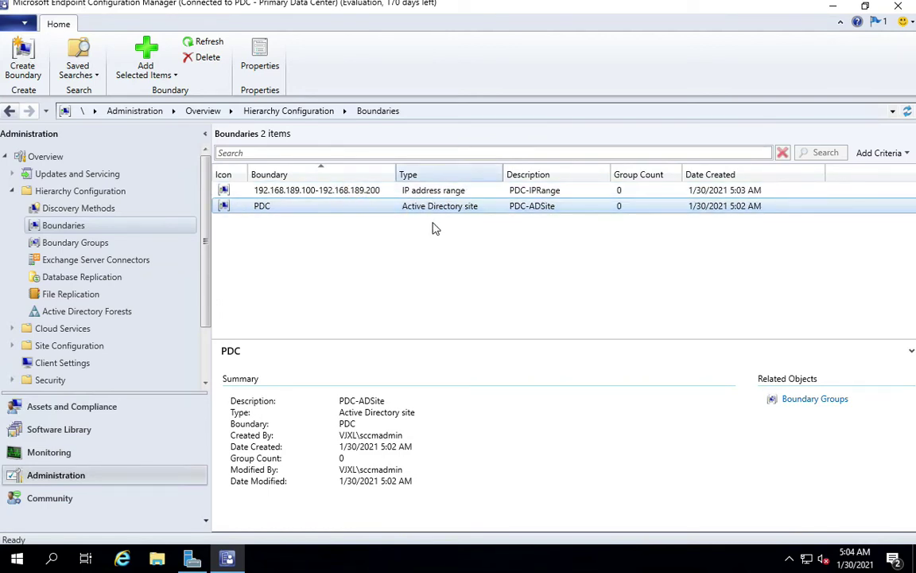
Start a third boundary of type IP subnet with the description PDC_Subnet.
left_click(24, 57)
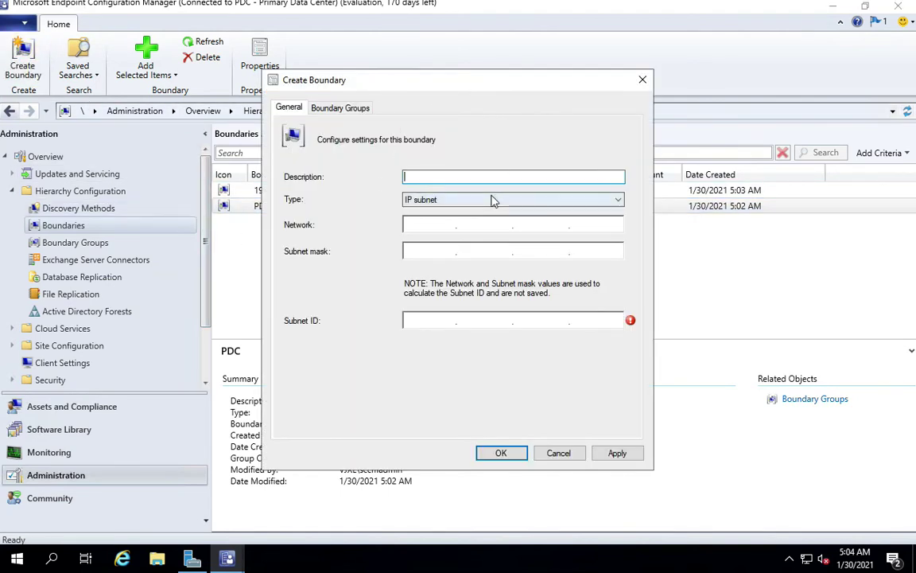
left_click(493, 199)
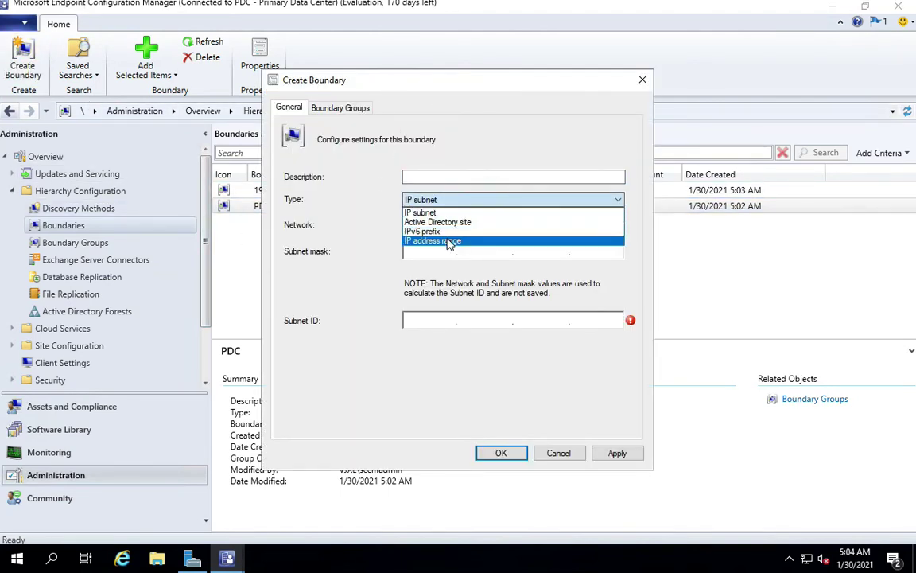
left_click(422, 213)
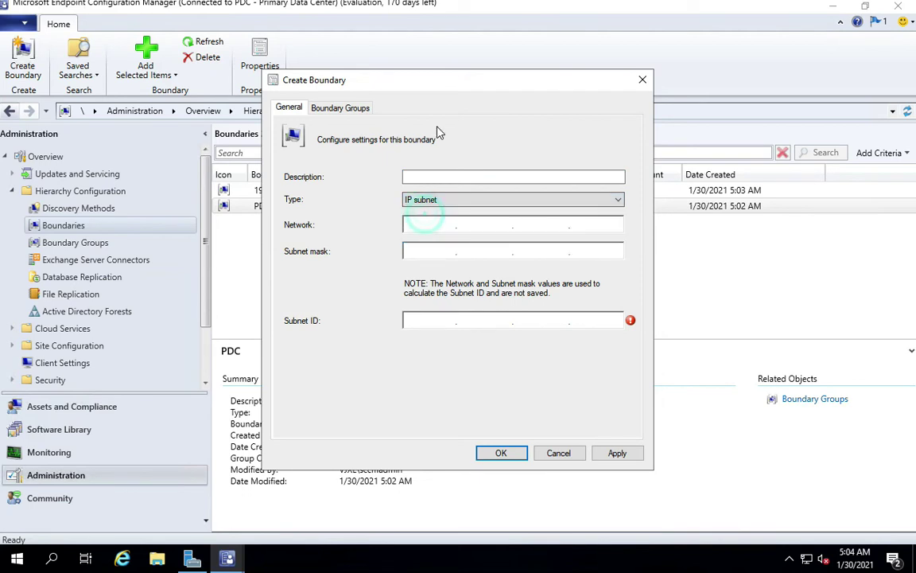
left_click_drag(446, 83, 623, 132)
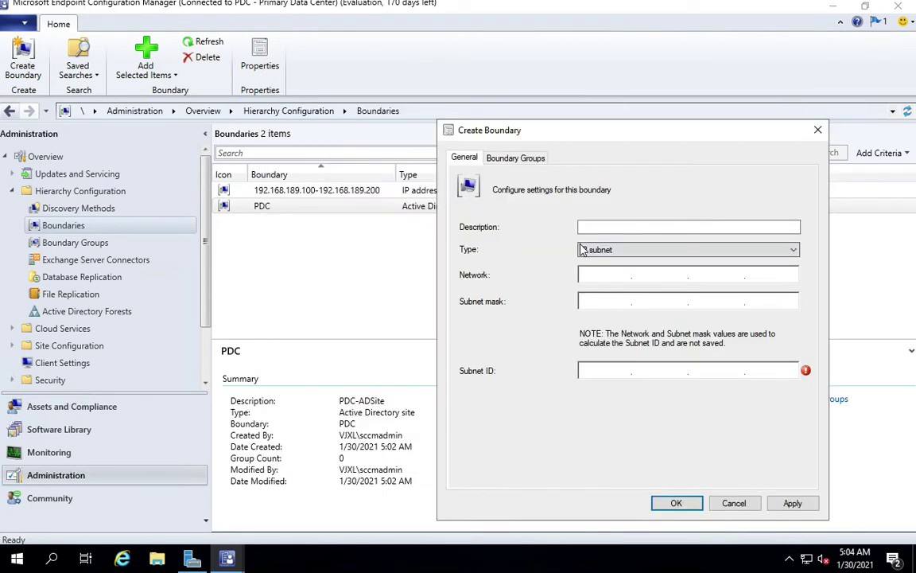
left_click(598, 229)
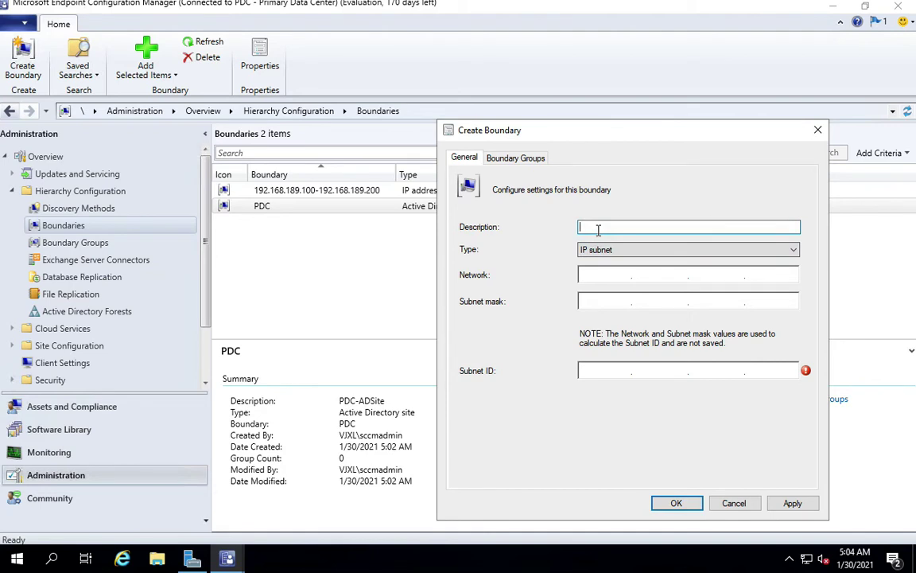
type("PDC_Subnet")
Create the subnet boundary with network 192.168.189.0 and mask 255.255.255.0, and select it in the boundaries list.
left_click(601, 275)
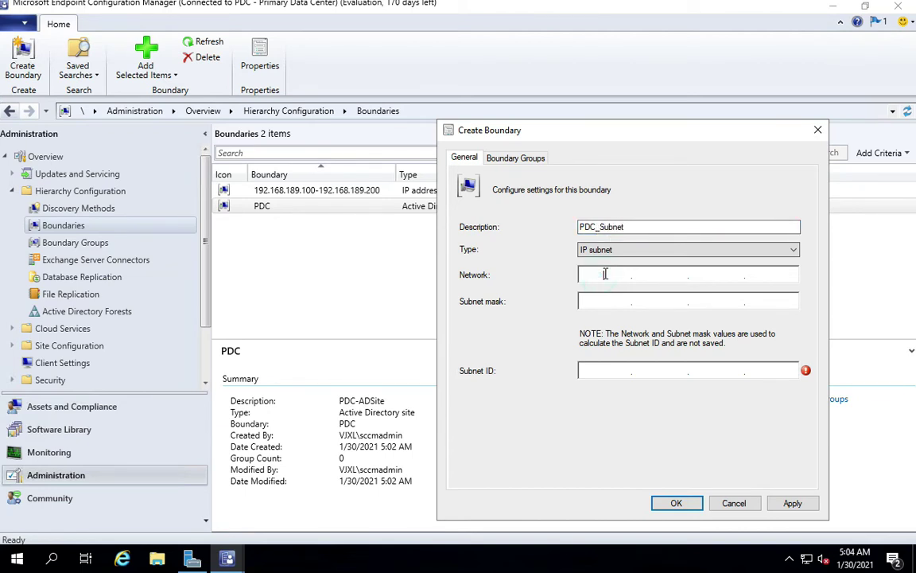
type("192.168.189.0")
left_click(598, 301)
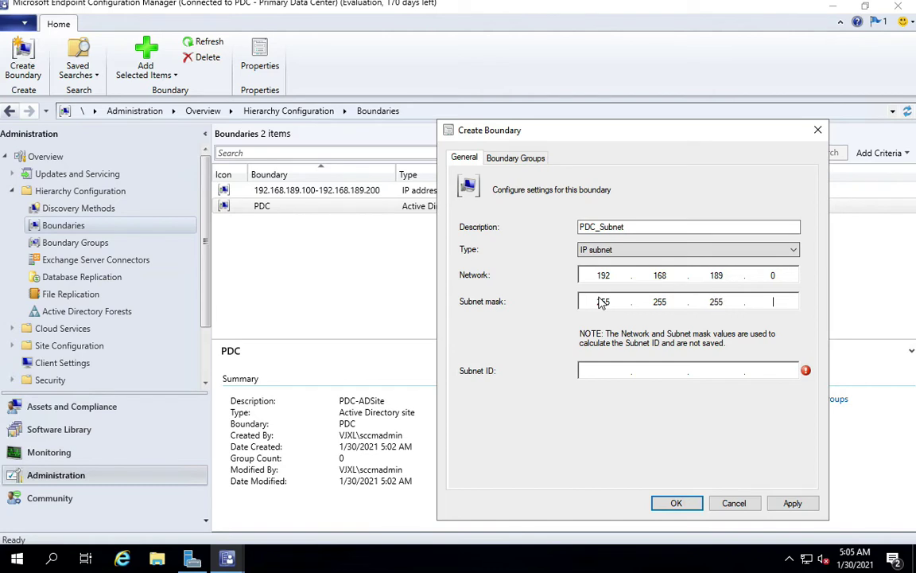
type("0")
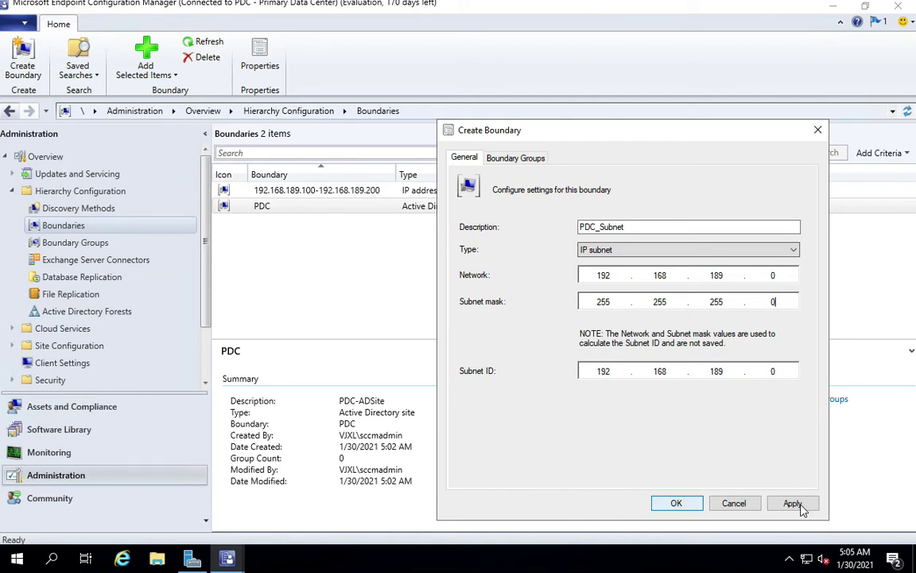
left_click(676, 504)
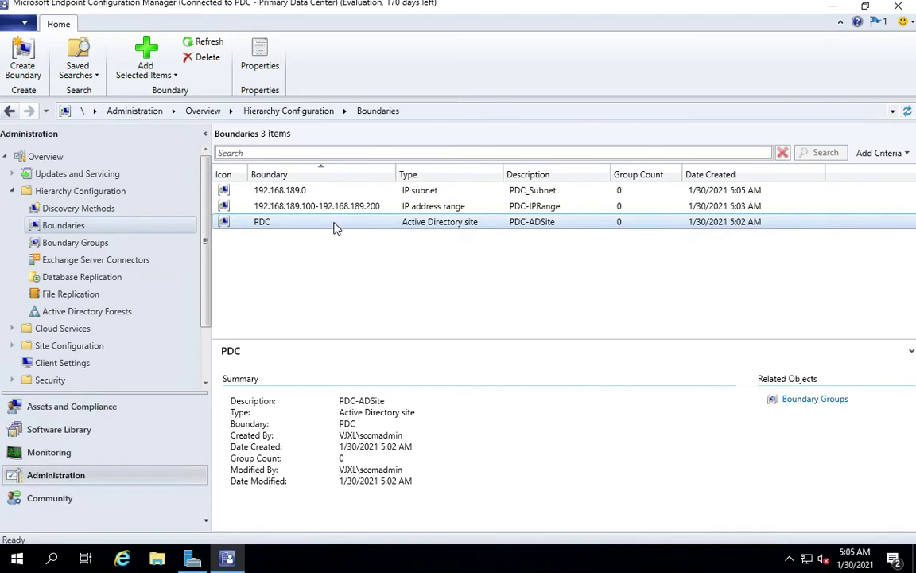
left_click(305, 192)
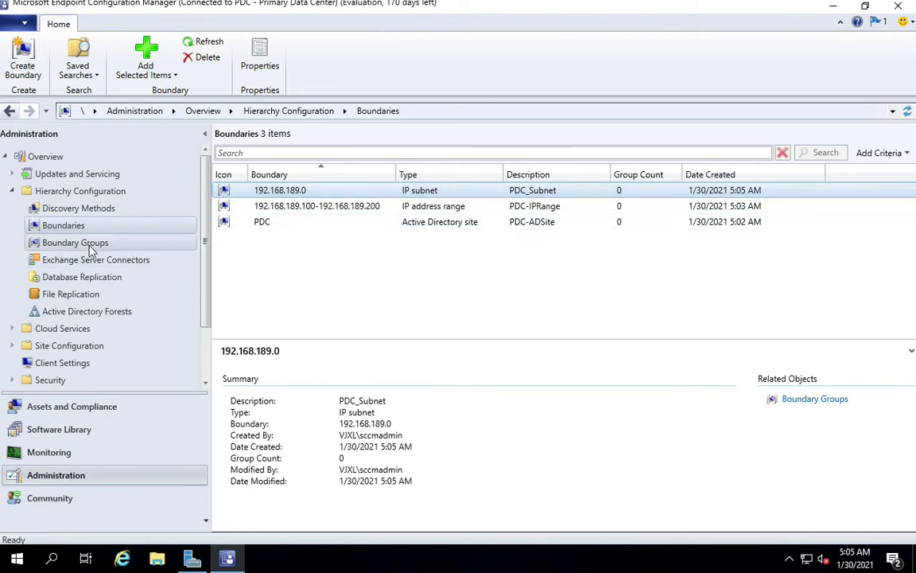
Start a new boundary group named PDC-BG with the description "Primary boundary Group".
left_click(64, 244)
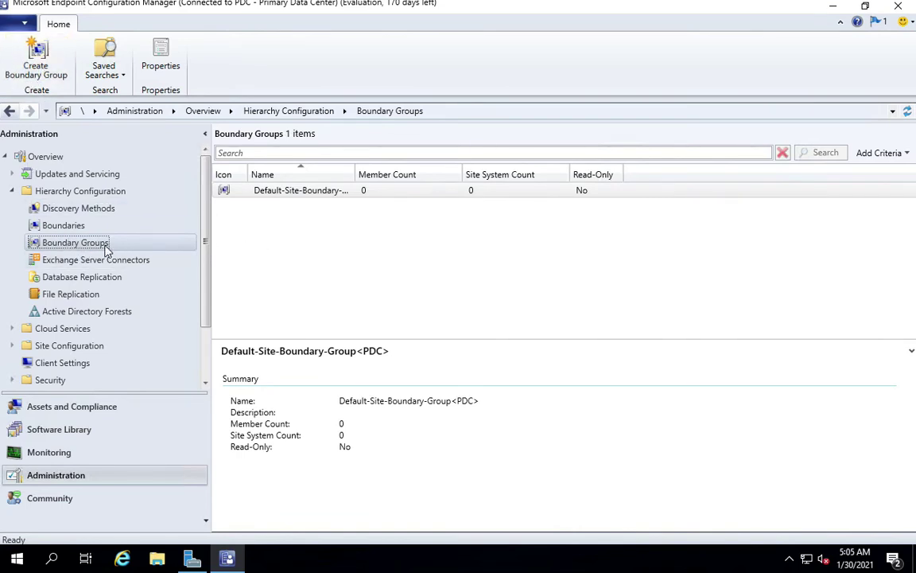
left_click(46, 74)
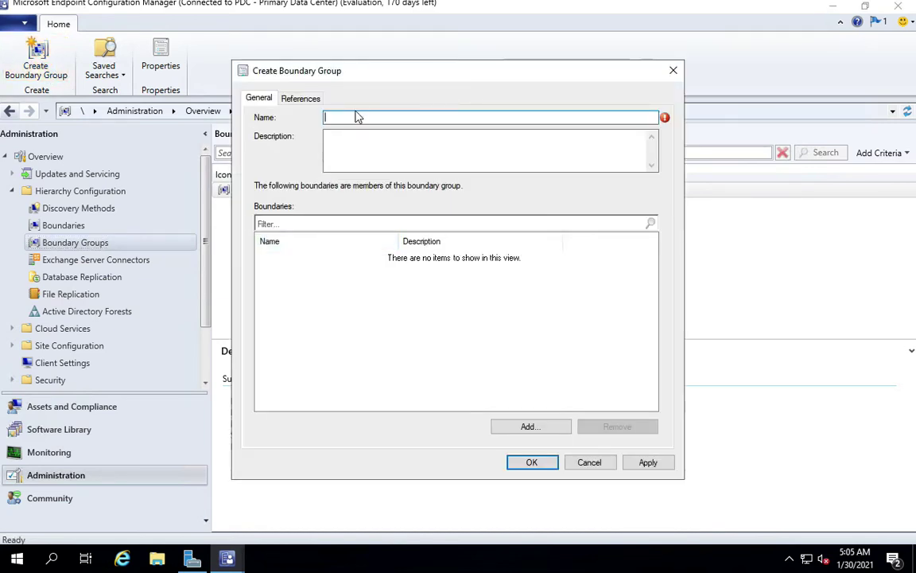
type("PDC-BG")
left_click(340, 152)
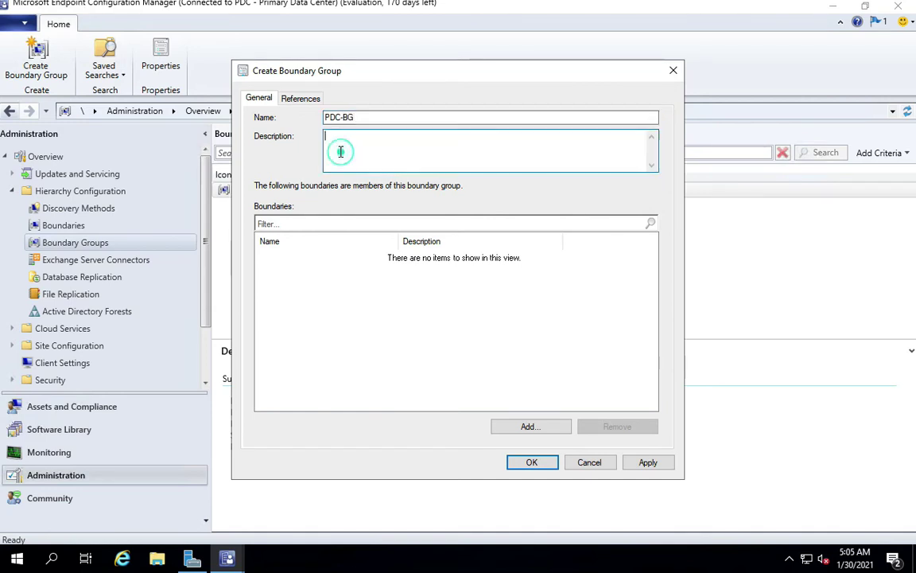
type("Primary")
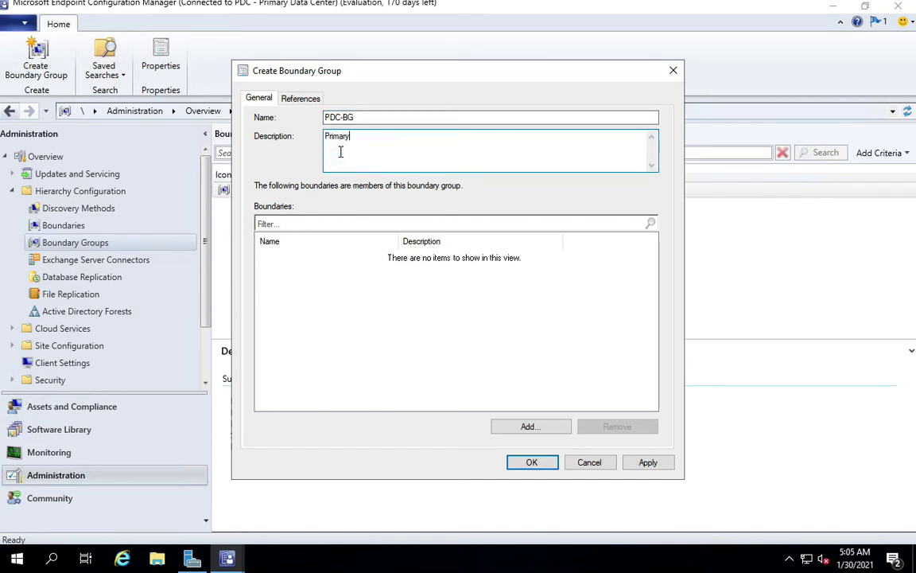
type(" Boundary Group")
left_click(352, 137)
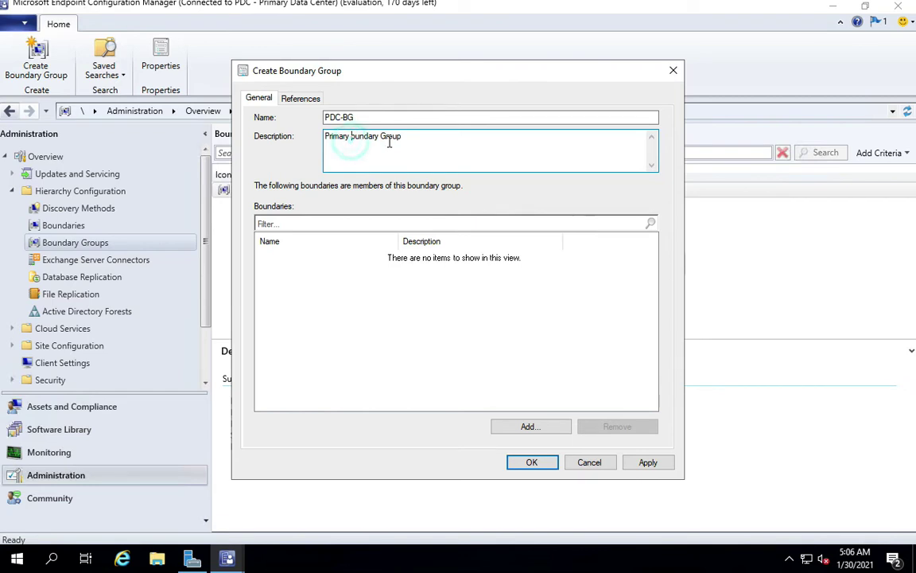
type("b")
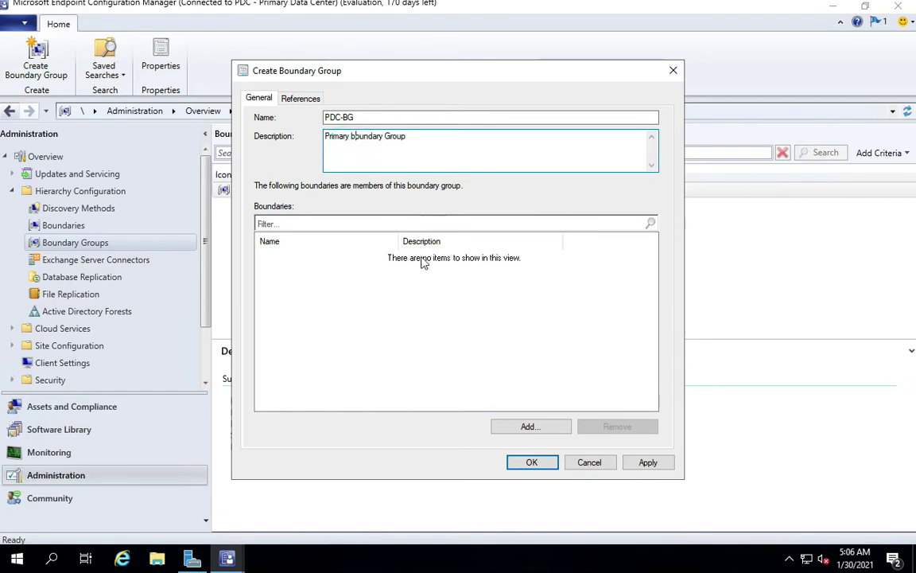
Add the PDC Active Directory site boundary (PDC-ADSite) as a member of the new boundary group.
left_click(341, 301)
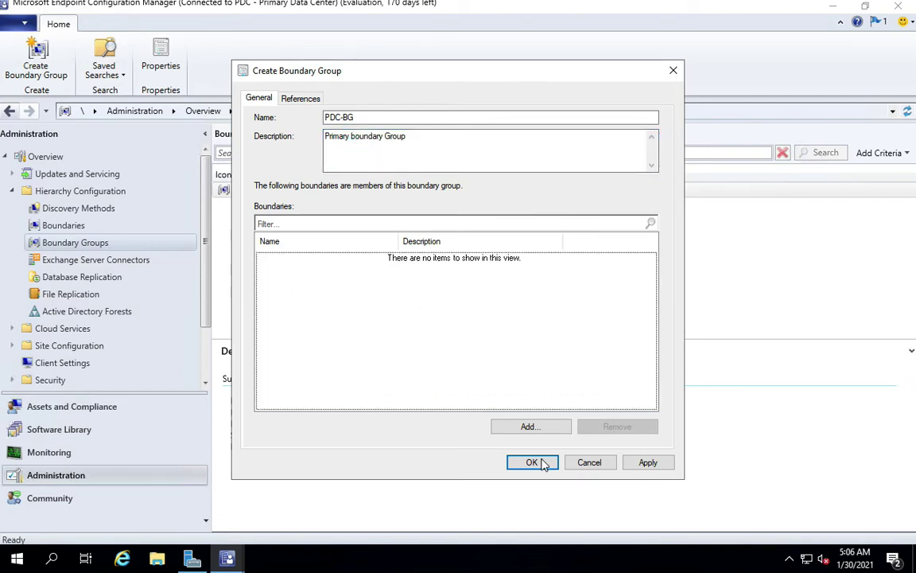
left_click(530, 426)
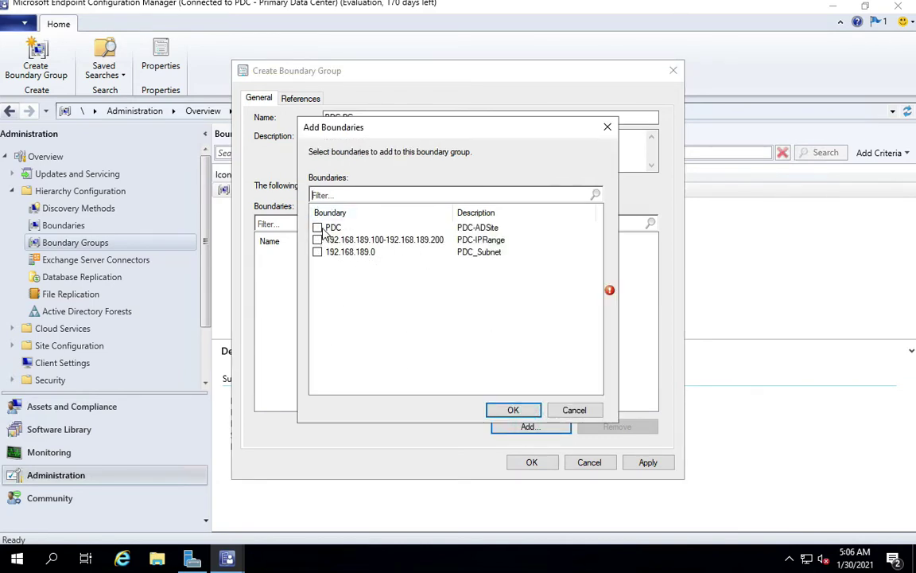
left_click(317, 229)
left_click(515, 410)
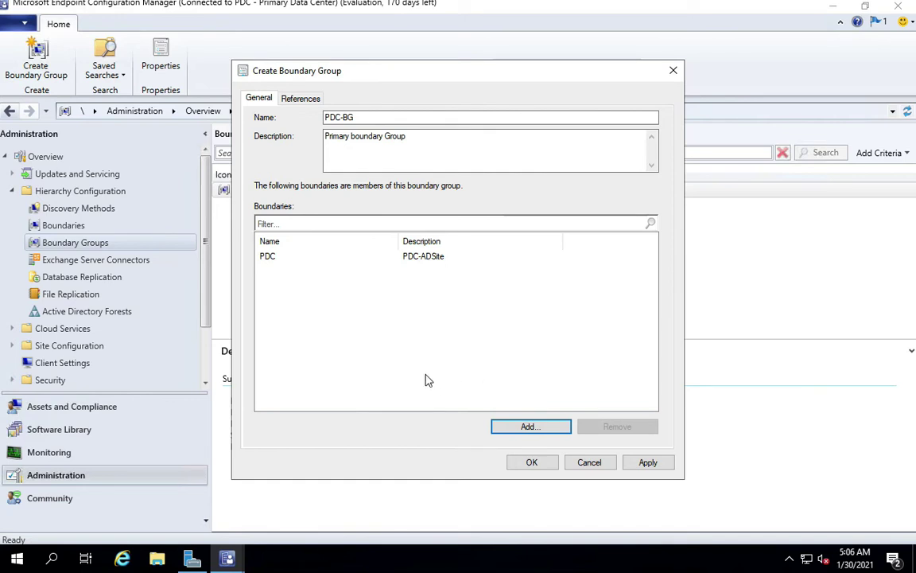
left_click(268, 255)
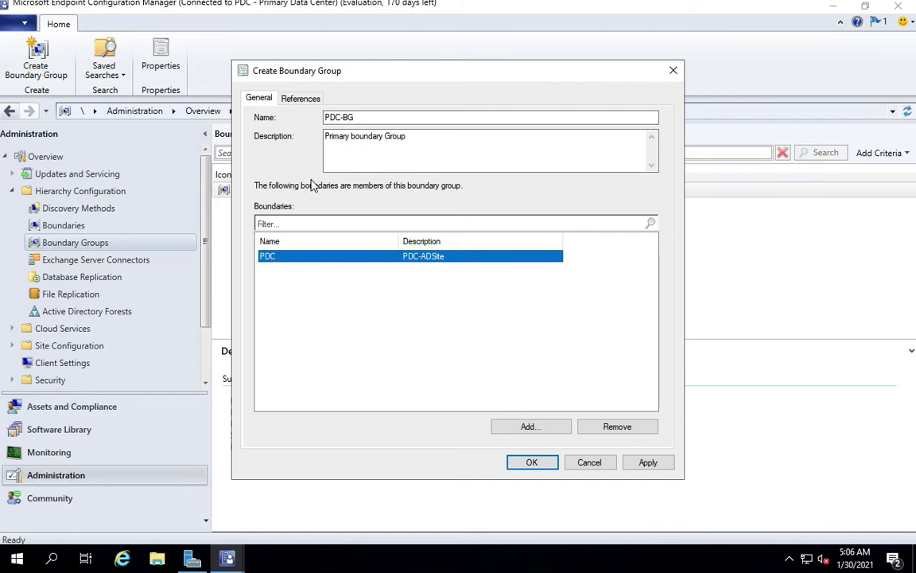
Associate the site system server \\ASDFCM01.VJXL.local with the boundary group in its references.
left_click(302, 102)
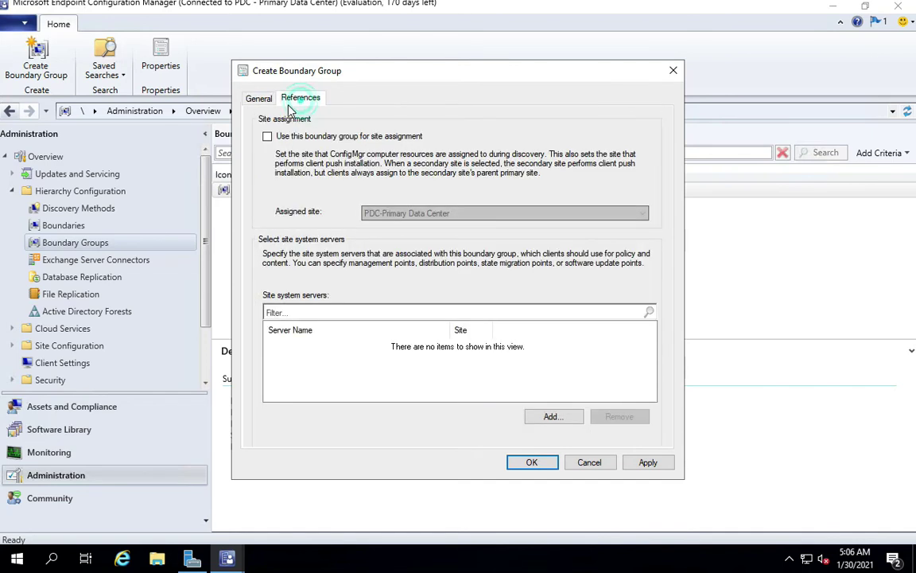
left_click(556, 416)
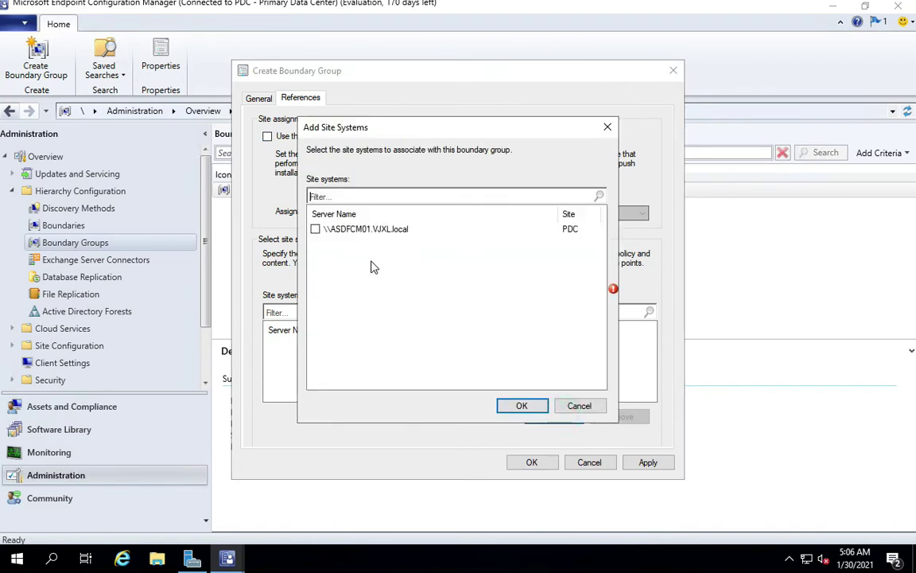
left_click(315, 229)
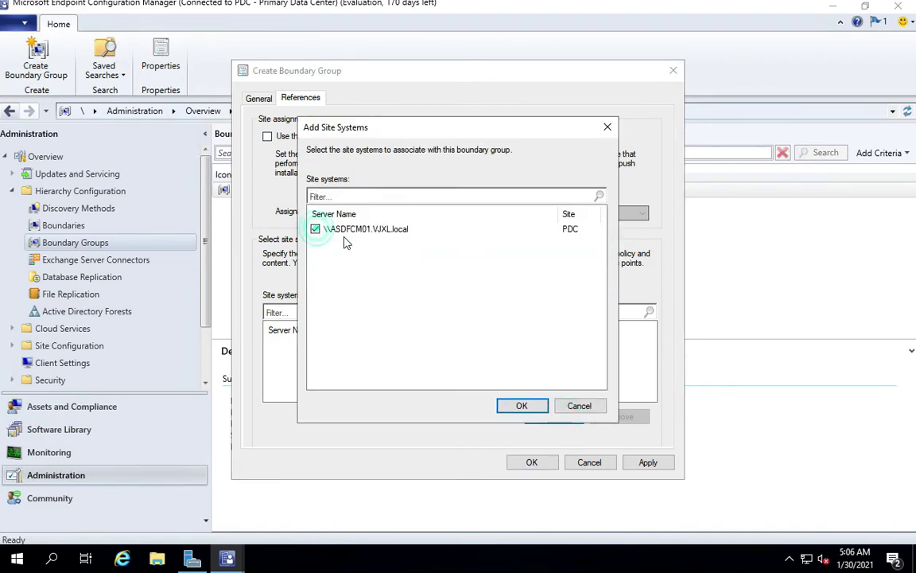
left_click(522, 406)
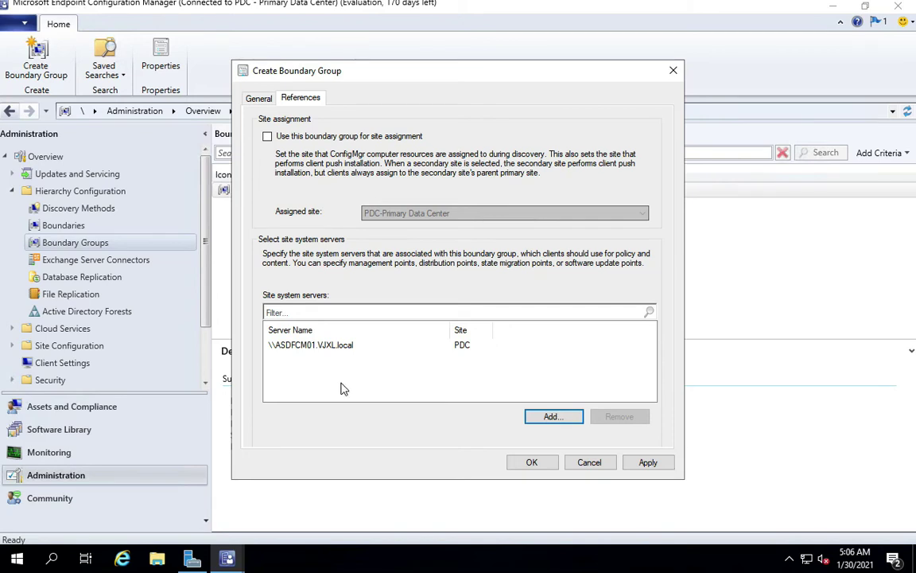
Enable site assignment for the boundary group with PDC-Primary Data Center as the assigned site, and create the group.
left_click(268, 136)
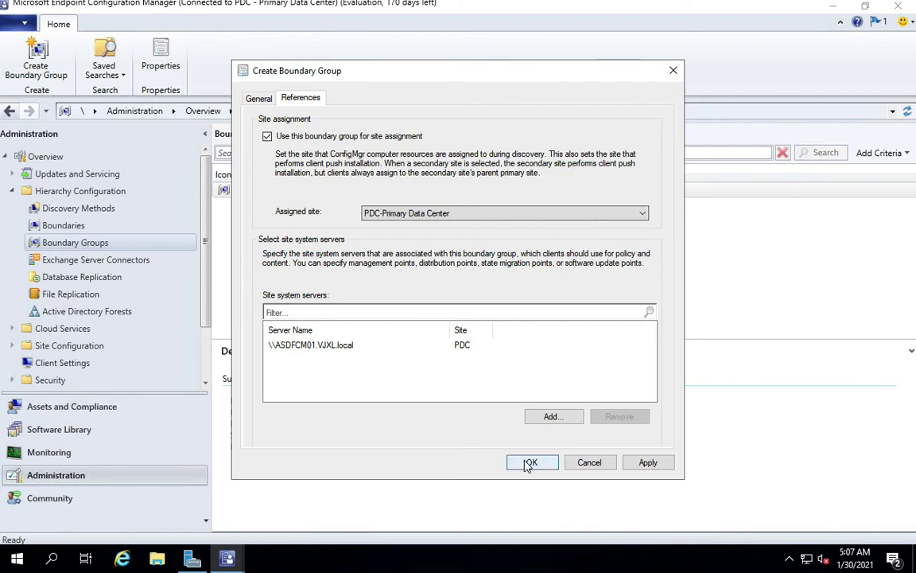
left_click(268, 137)
left_click(532, 462)
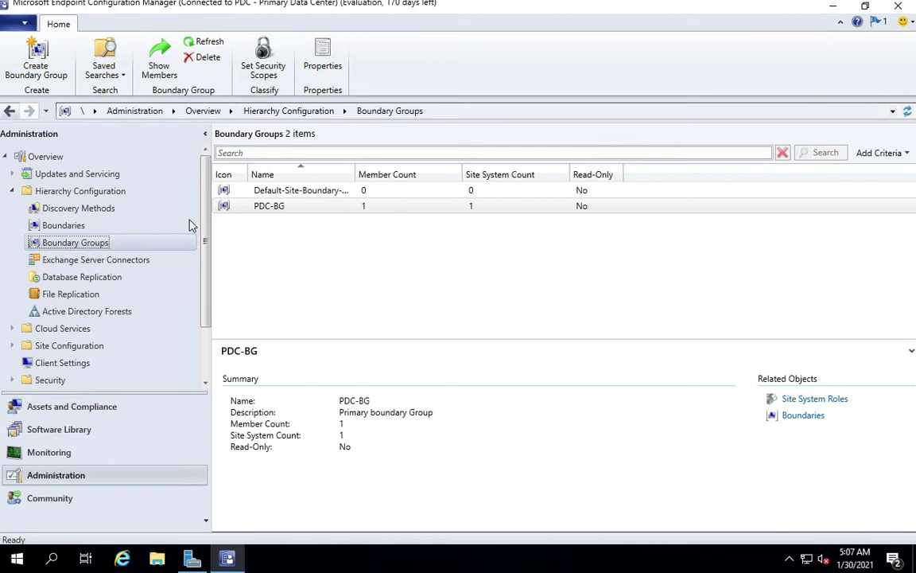
Review the discovery methods and boundaries lists, examining the IP range and IP subnet boundaries.
left_click(118, 214)
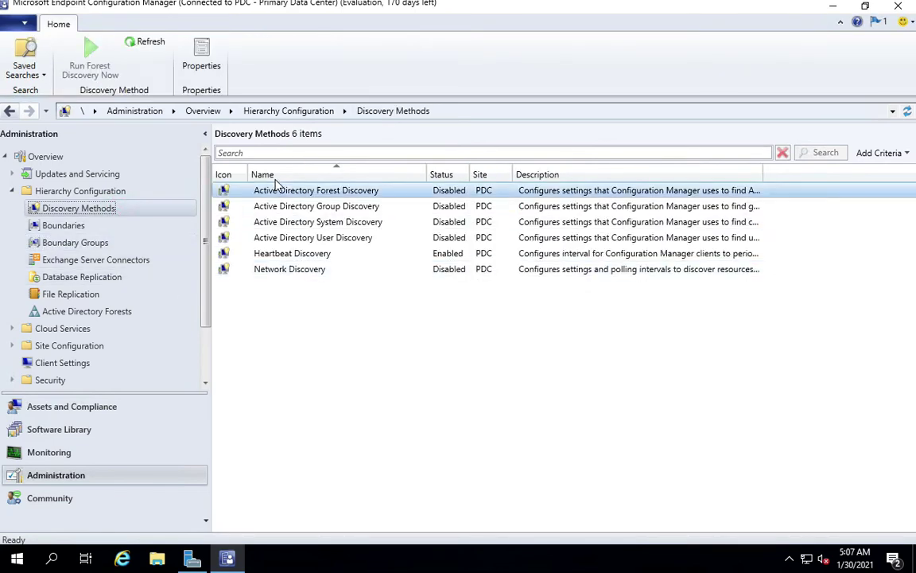
left_click(62, 225)
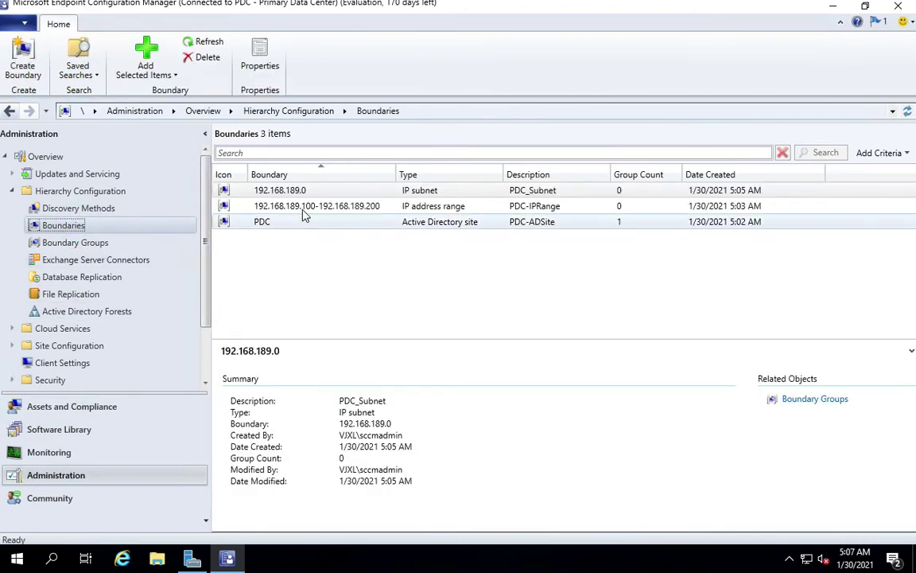
left_click(303, 207)
left_click(283, 191)
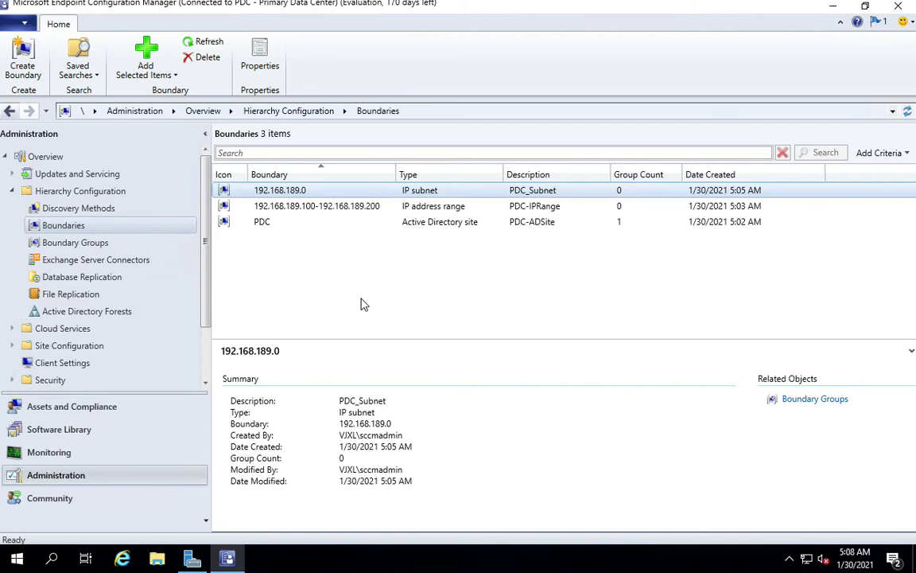
Take the remote desktop session out of full screen and switch to the blank Google Sheets spreadsheet in Chrome.
mouse_move(39, 4)
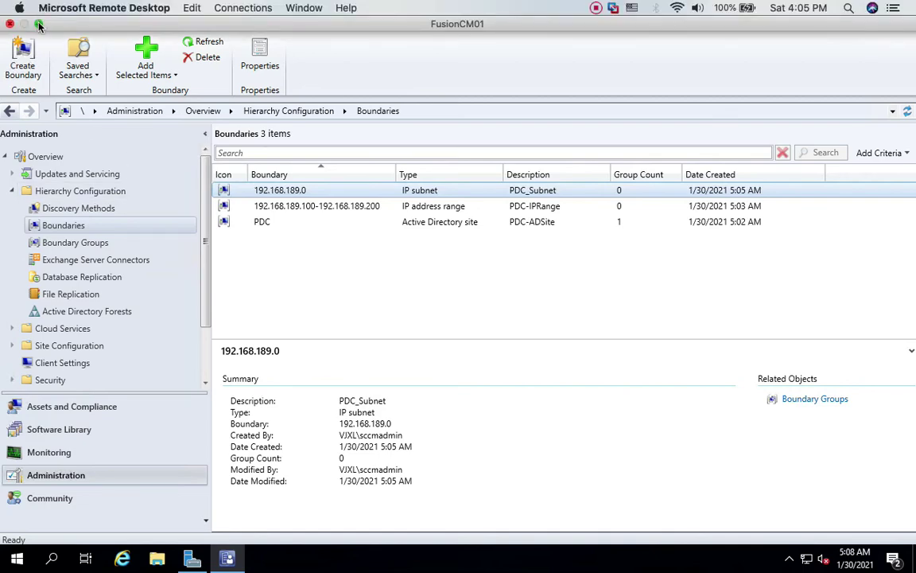
left_click(38, 25)
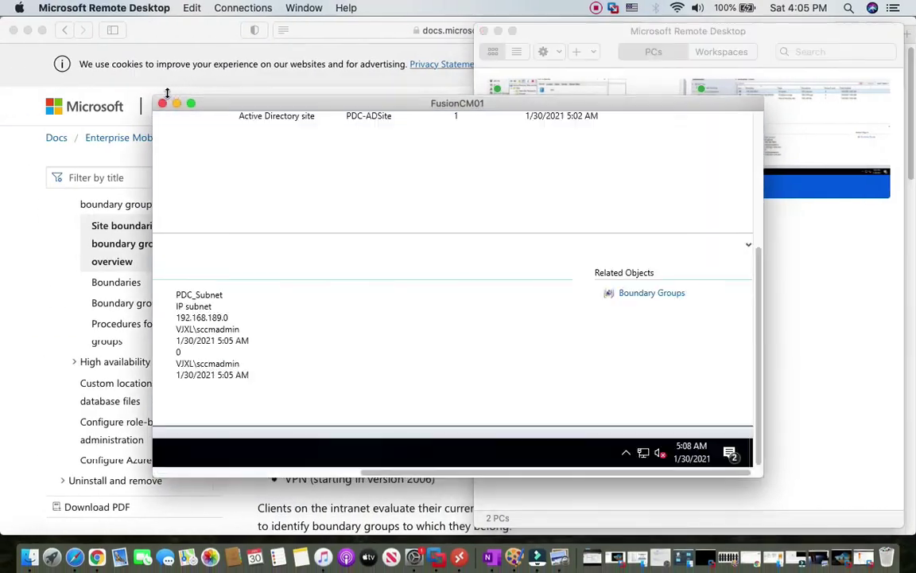
left_click(96, 557)
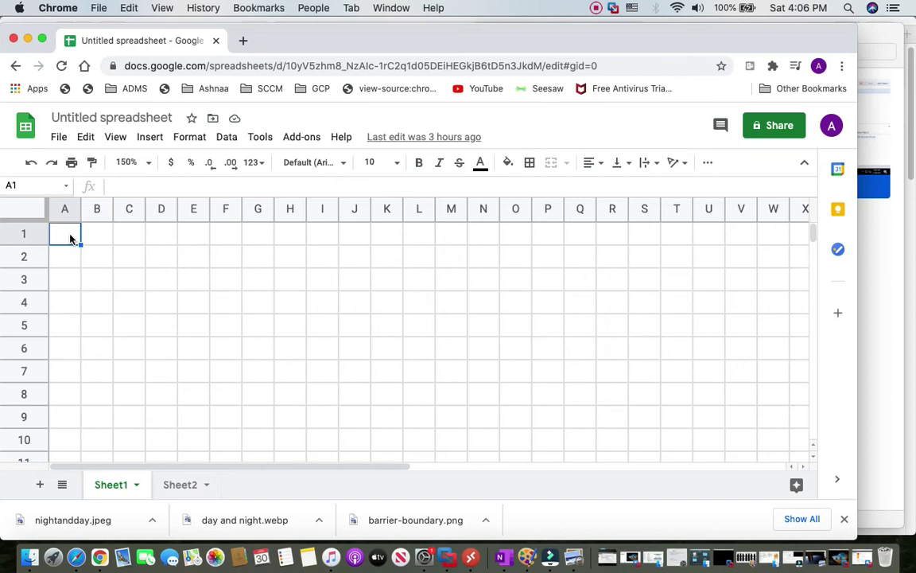
Enter 1 in each cell of row 1 from A1 to I1.
type("1")
key("Tab")
type("1")
key("Tab")
type("1")
key("Tab")
type("1\t1")
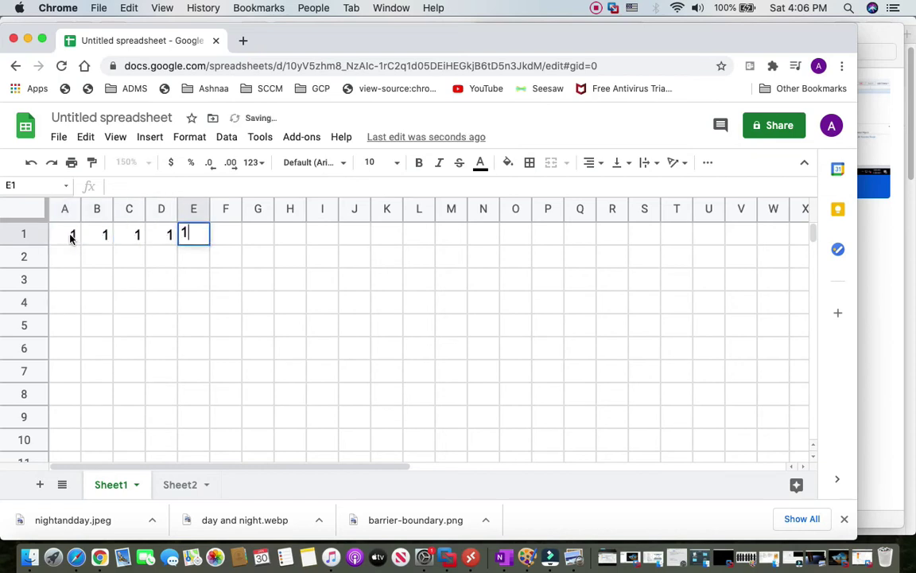
key("Tab")
type("1")
key("Tab")
type("1")
key("Tab")
type("1")
key("Tab")
type("1")
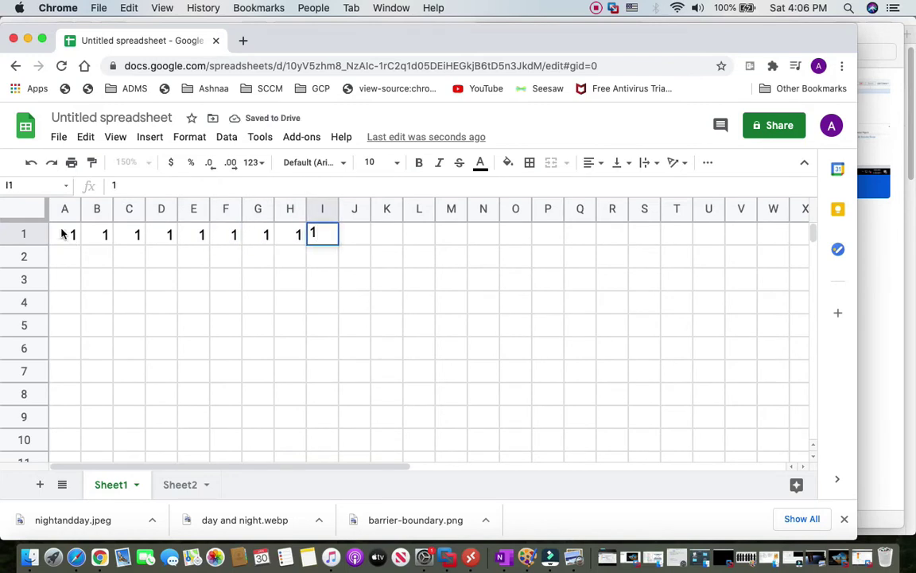
Check the first eight cells A1:H1 and clear the surplus 1 in cell I1.
left_click(231, 325)
left_click_drag(69, 235, 299, 243)
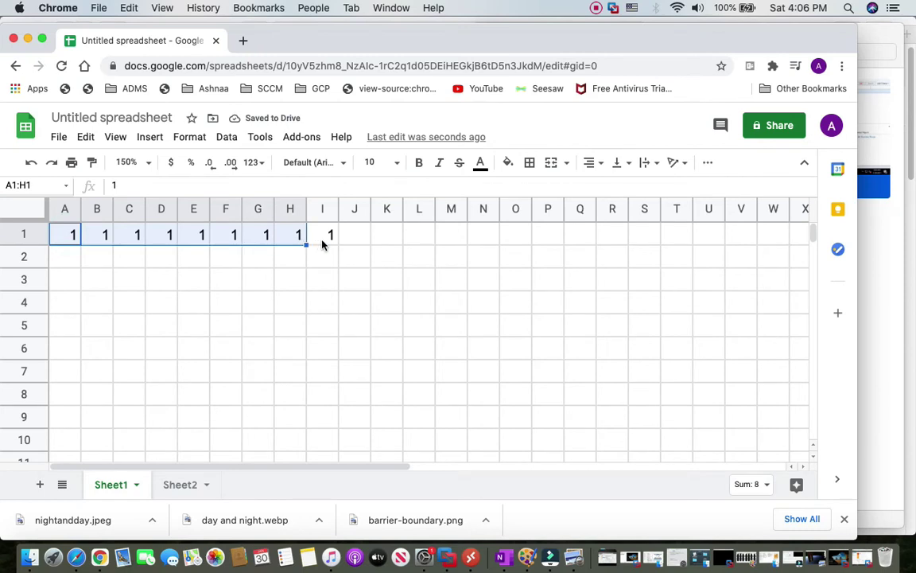
left_click(322, 242)
key("BackSpace")
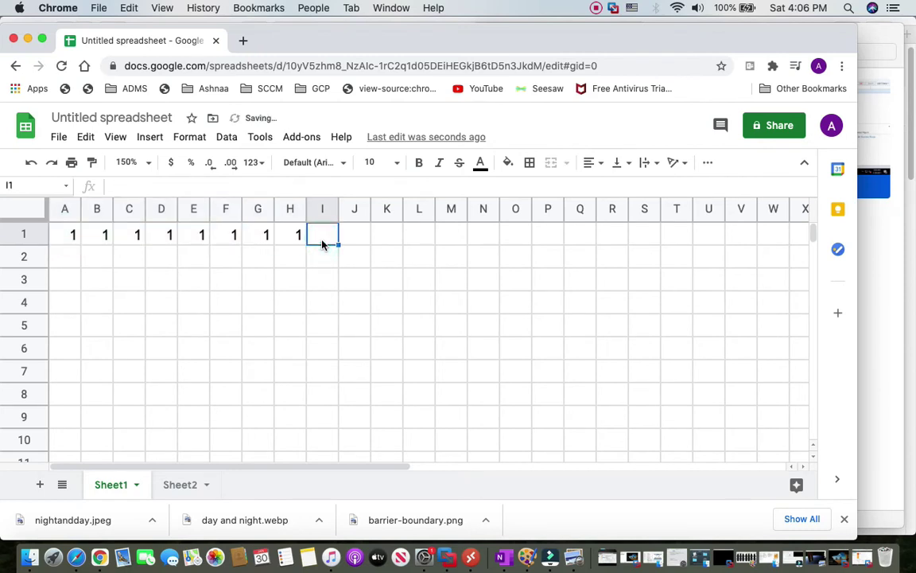
Copy the eight ones in A1:H1 and paste them at J1, S1 and AB1, with an empty column between groups.
left_click_drag(68, 239, 293, 238)
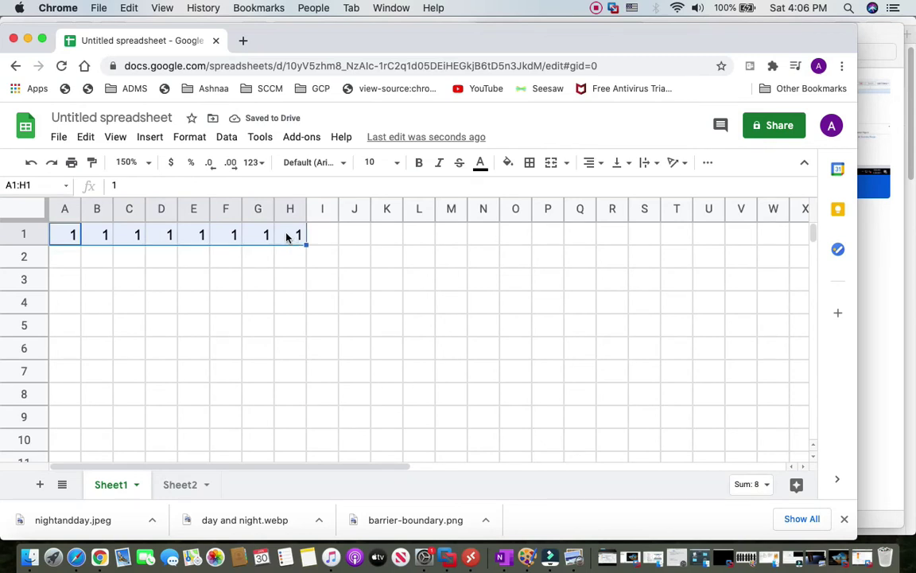
key("super+c")
left_click(354, 239)
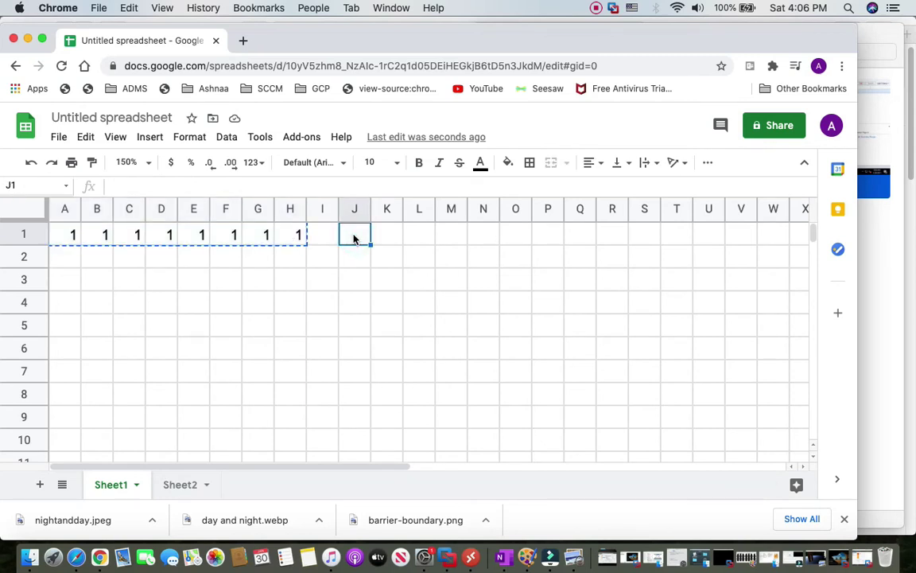
key("super+v")
left_click(644, 239)
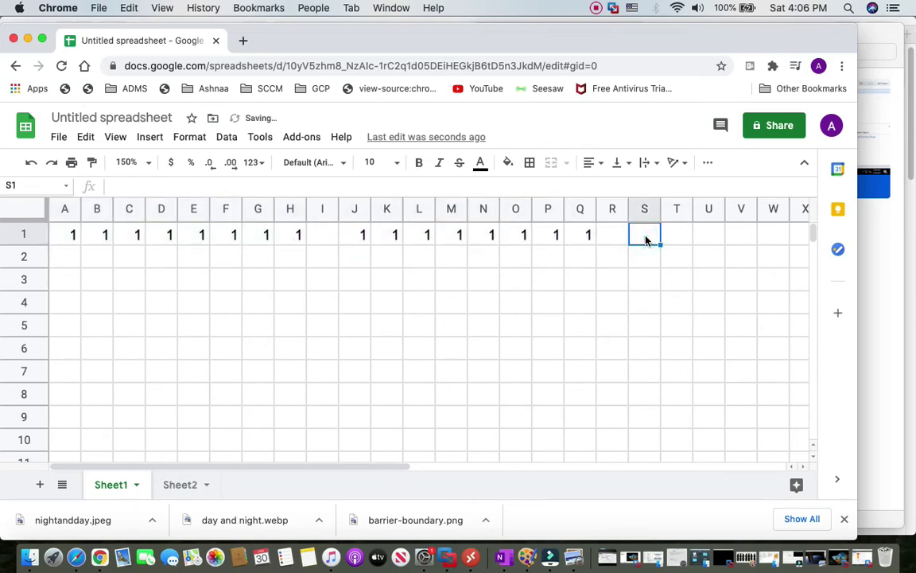
key("super+v")
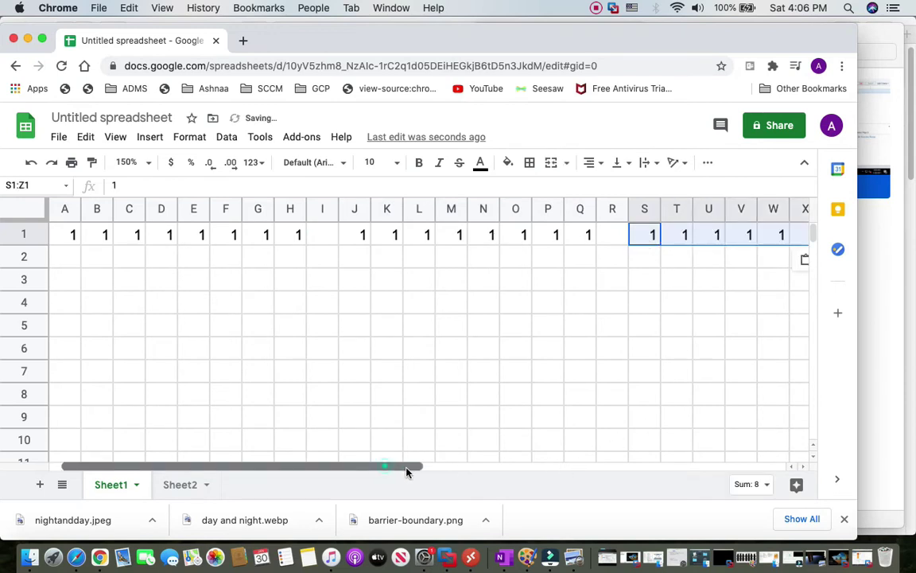
left_click_drag(406, 470, 559, 472)
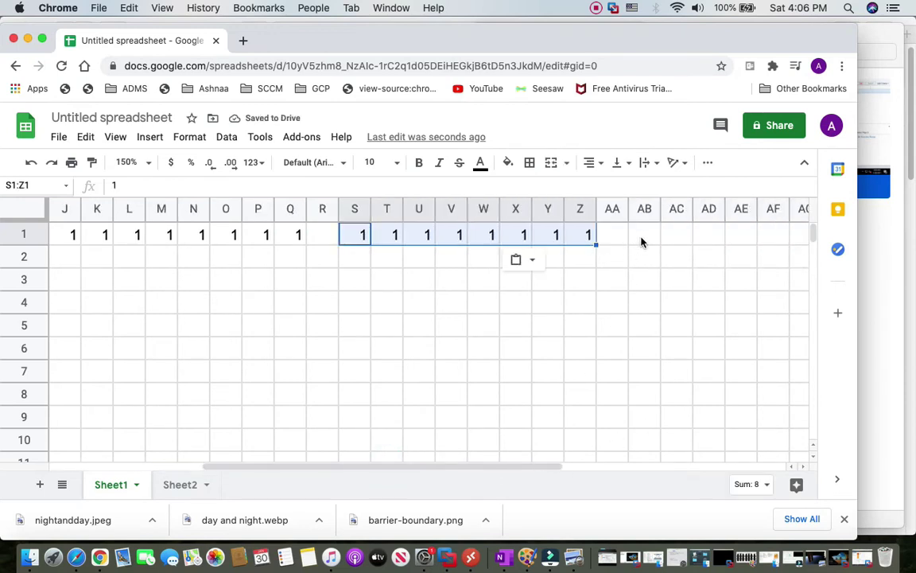
left_click(643, 238)
key("super+v")
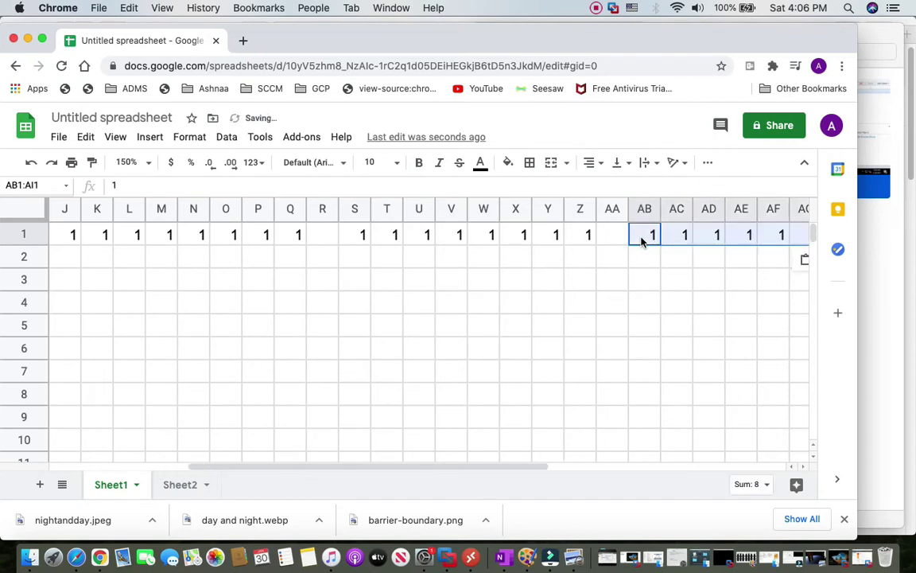
Examine the four groups of ones in row 1, highlighting each group in turn and returning to A1:H1.
left_click(493, 466)
left_click_drag(493, 466, 302, 470)
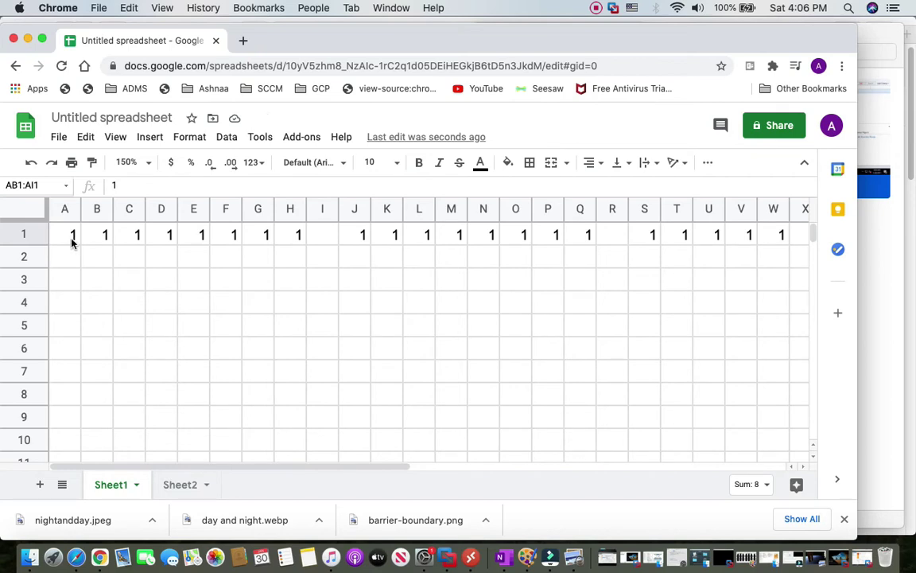
left_click_drag(74, 238, 296, 241)
left_click(364, 241)
left_click_drag(404, 243, 585, 241)
left_click_drag(651, 237, 803, 241)
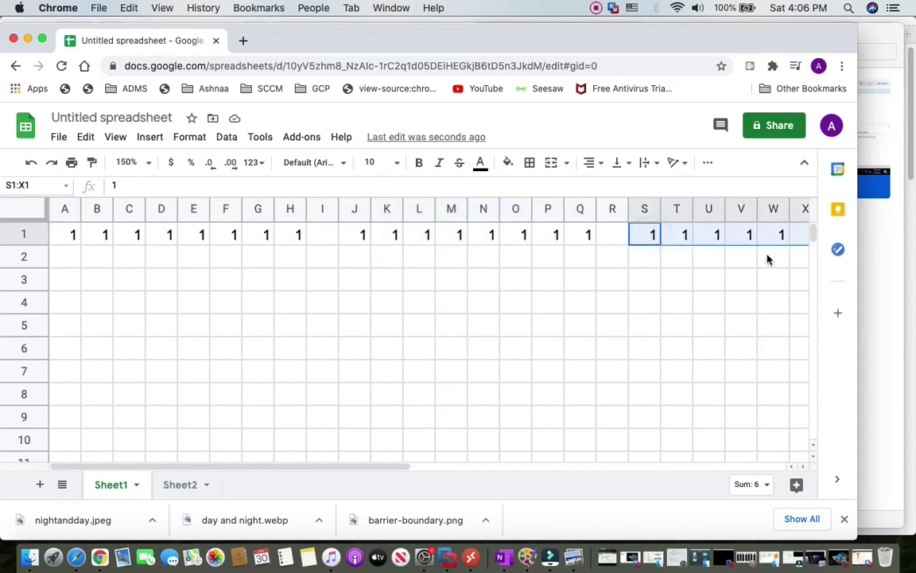
left_click_drag(389, 469, 541, 468)
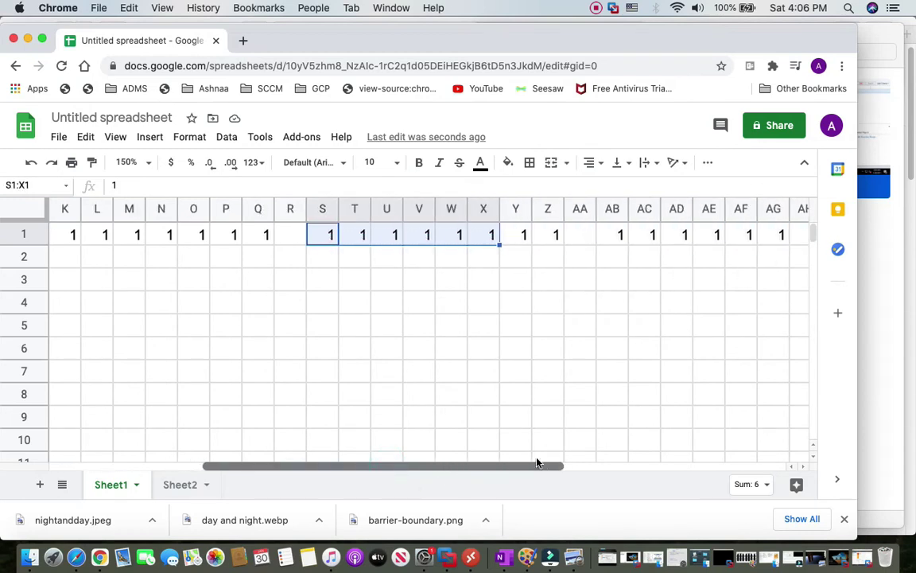
left_click(616, 234)
left_click_drag(715, 236, 766, 246)
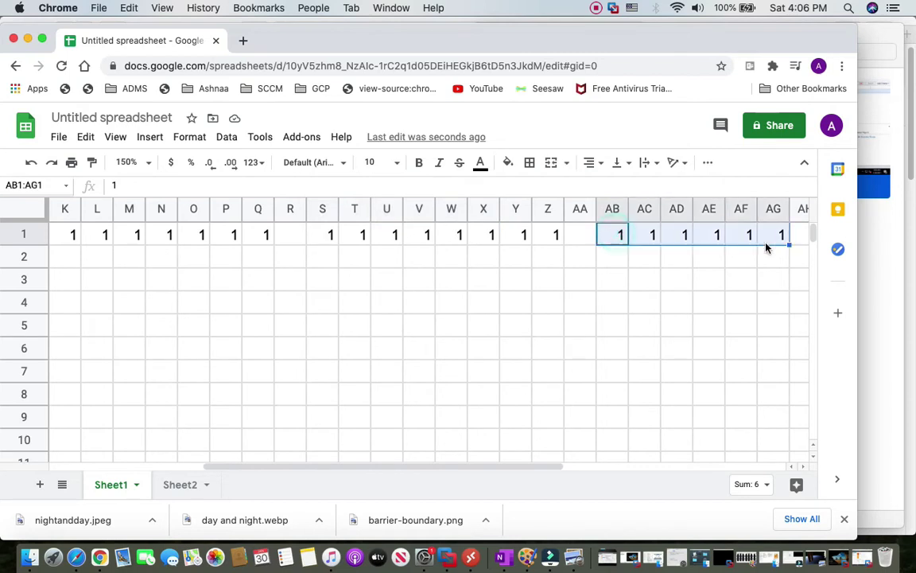
left_click_drag(461, 468, 104, 276)
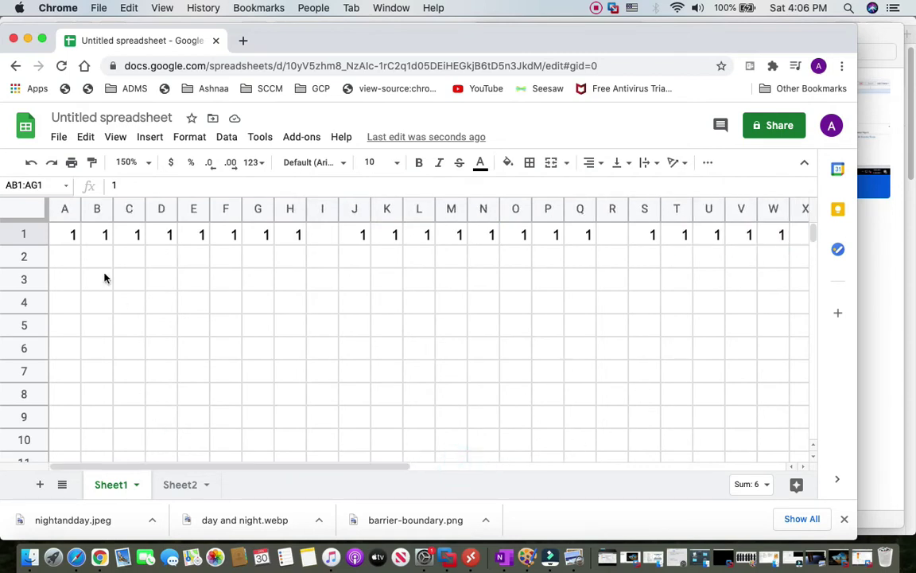
left_click_drag(72, 235, 287, 239)
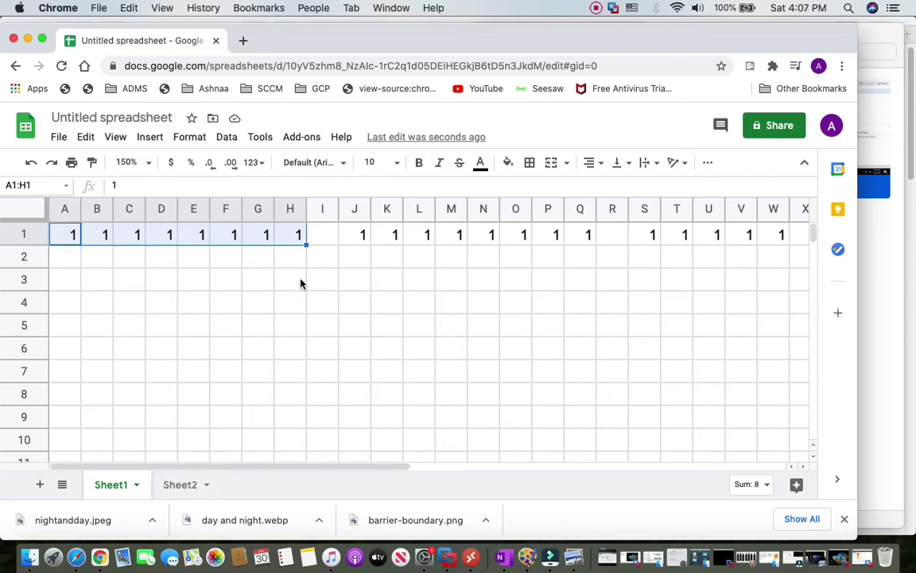
Merge cells A3:H3 under the first group of ones and enter 255 in the merged cell.
left_click_drag(72, 276, 302, 284)
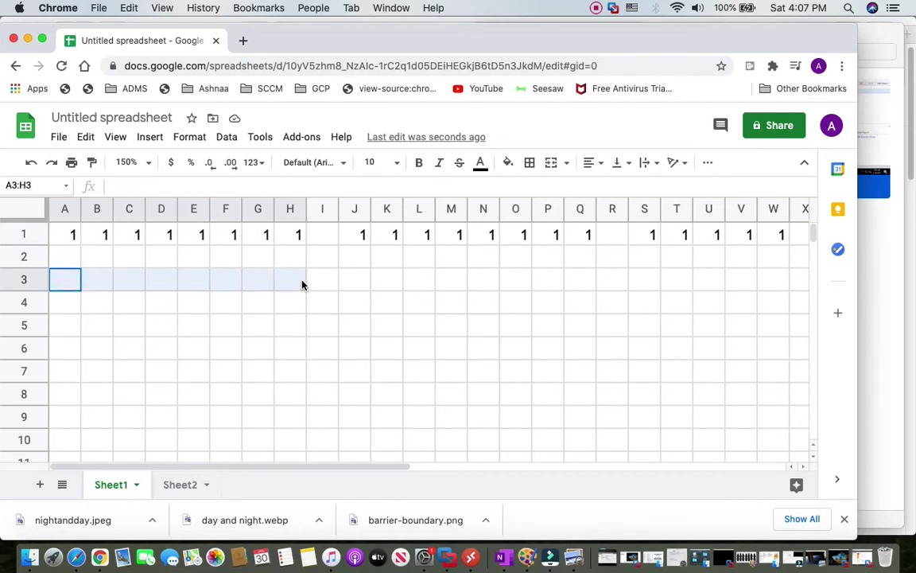
right_click(223, 286)
left_click(551, 164)
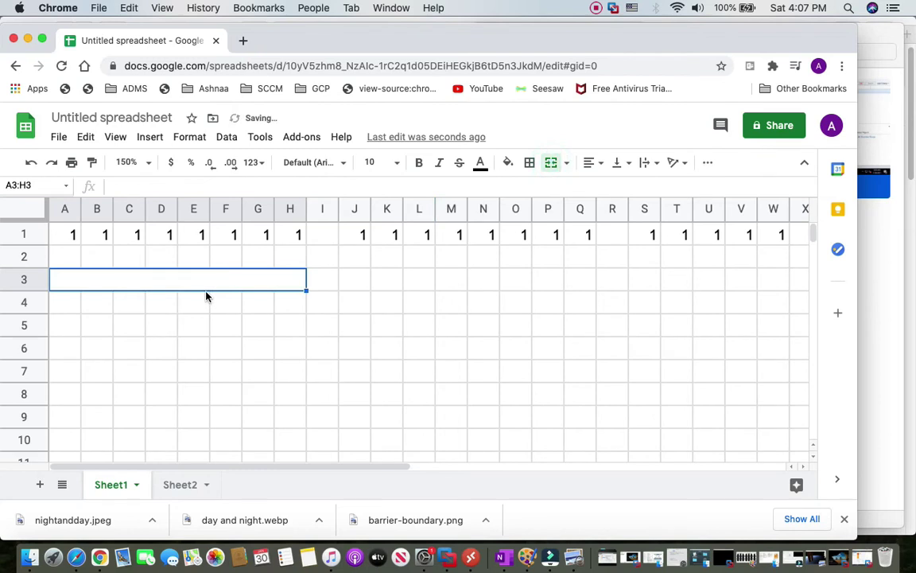
type("255")
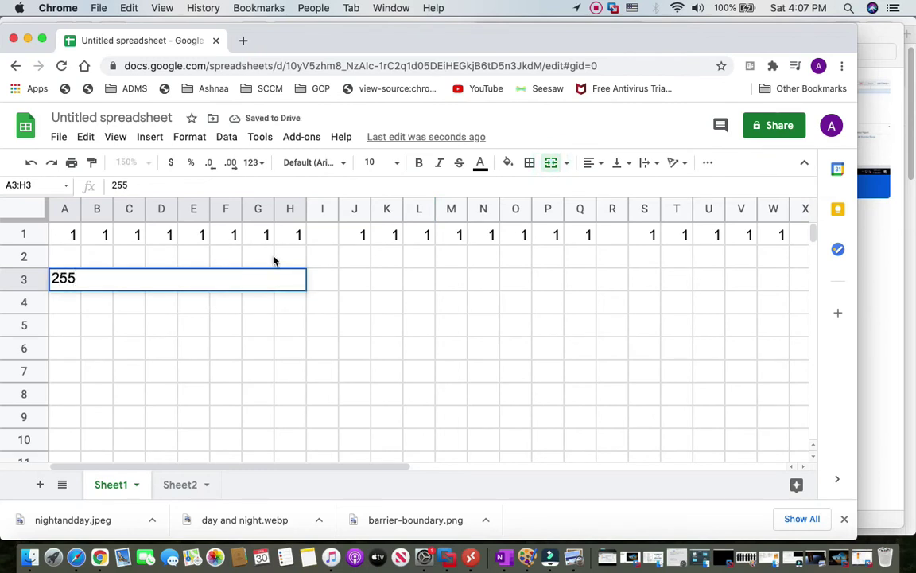
Copy the merged 255 cell A3:H3 and paste it at J3, S3 and AB3 under the other three groups of ones.
left_click(408, 285)
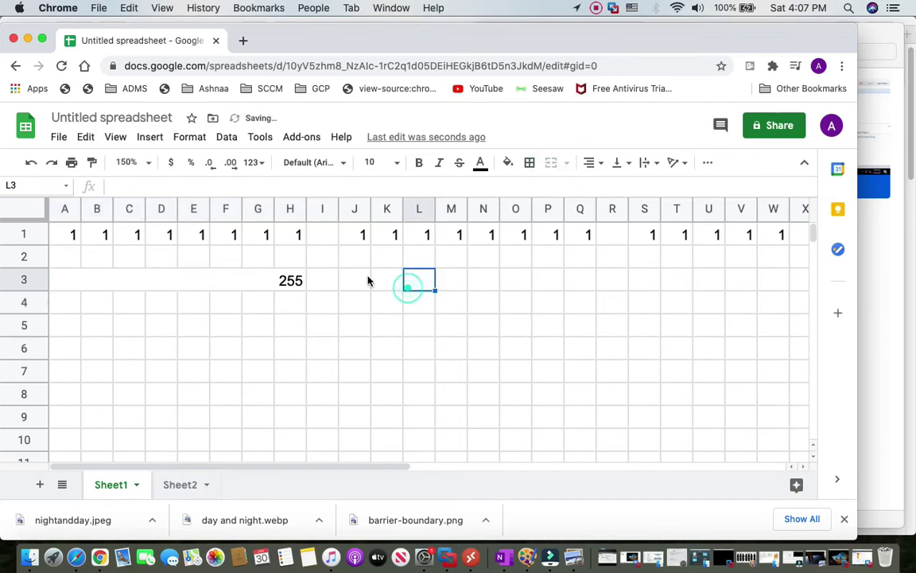
left_click(259, 281)
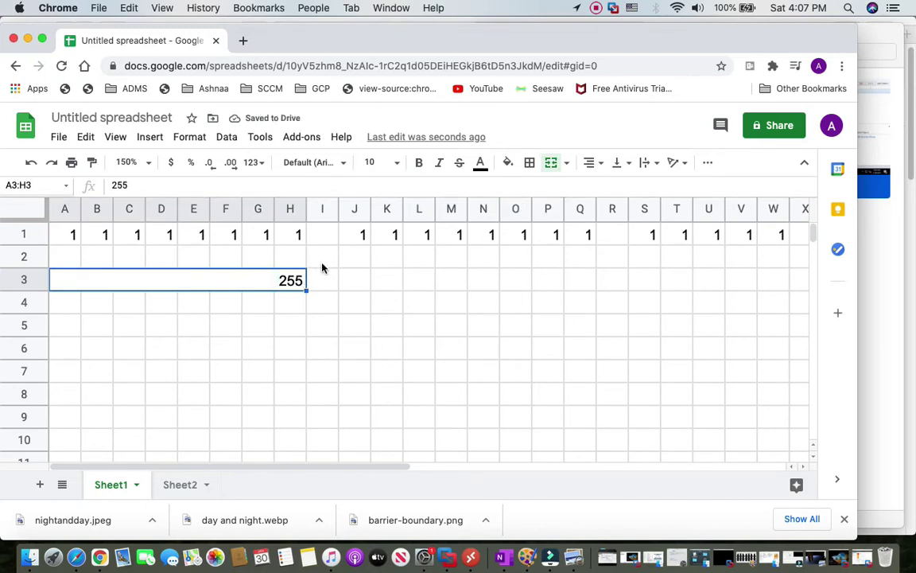
key("super+c")
left_click(355, 280)
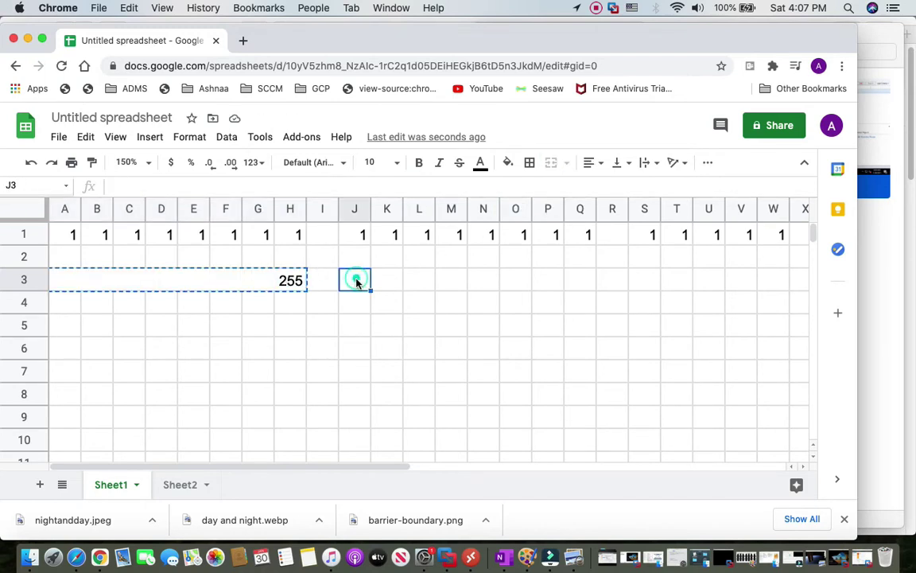
key("super+v")
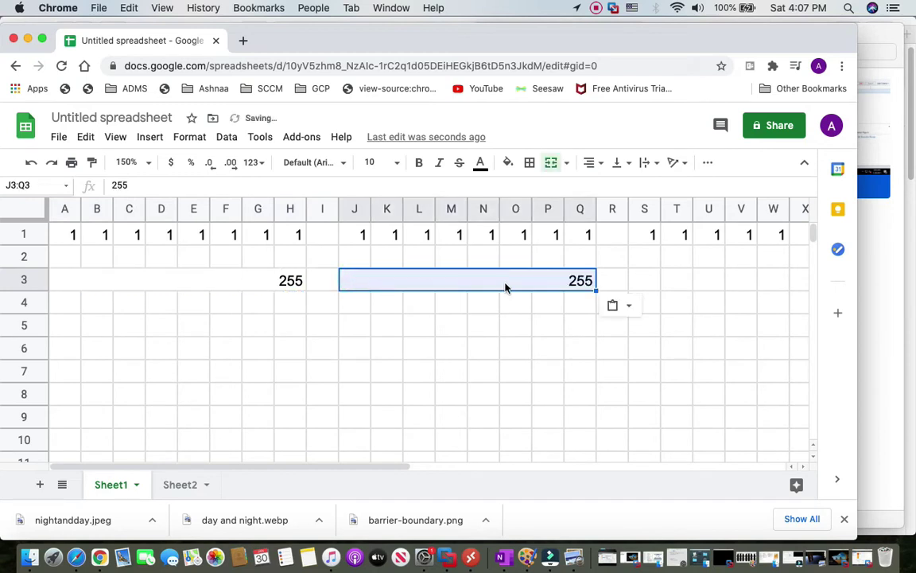
left_click(645, 283)
key("super+v")
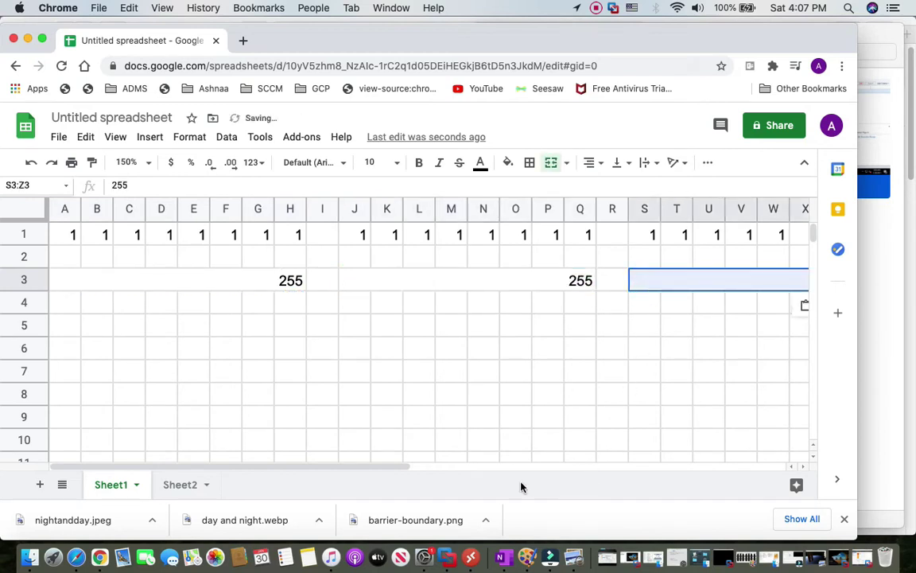
left_click_drag(401, 466, 449, 471)
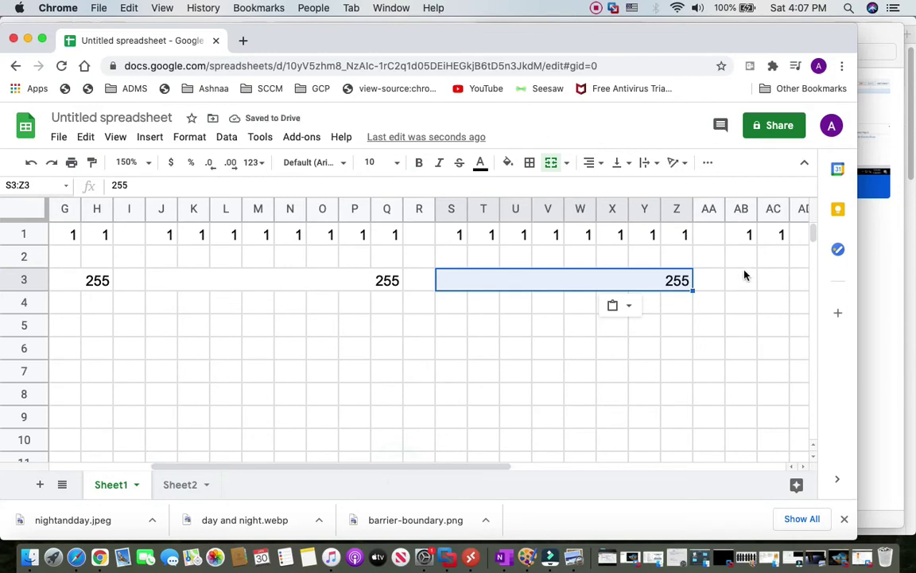
left_click(738, 282)
key("super+v")
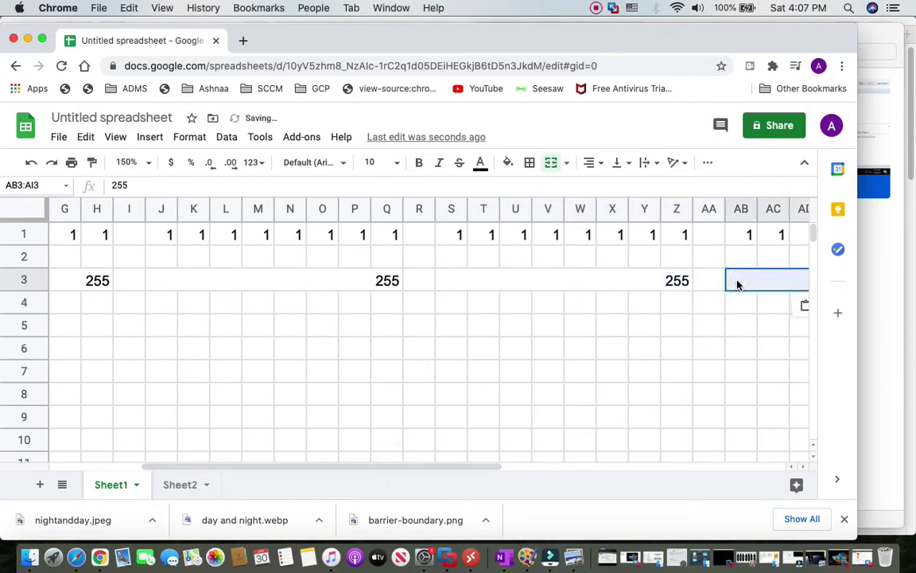
left_click_drag(475, 470, 312, 468)
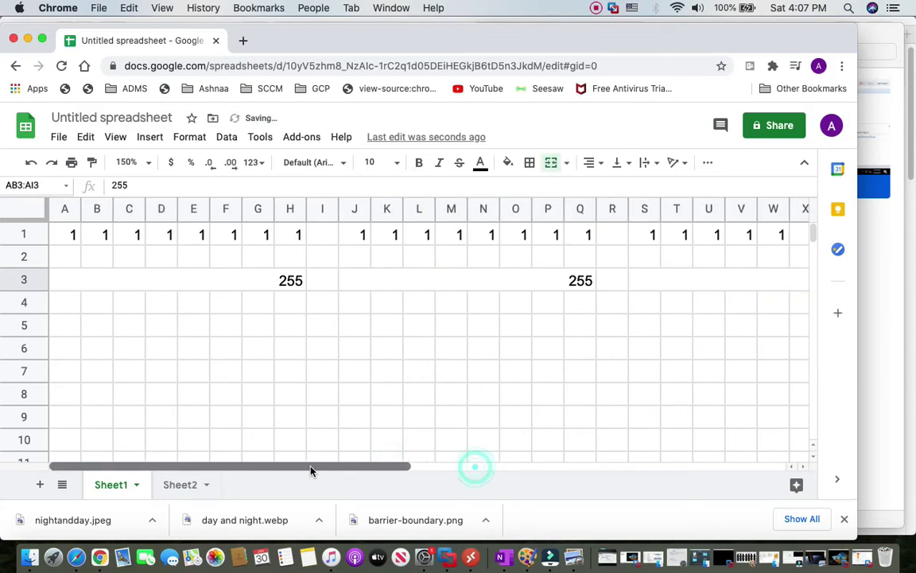
left_click(284, 286)
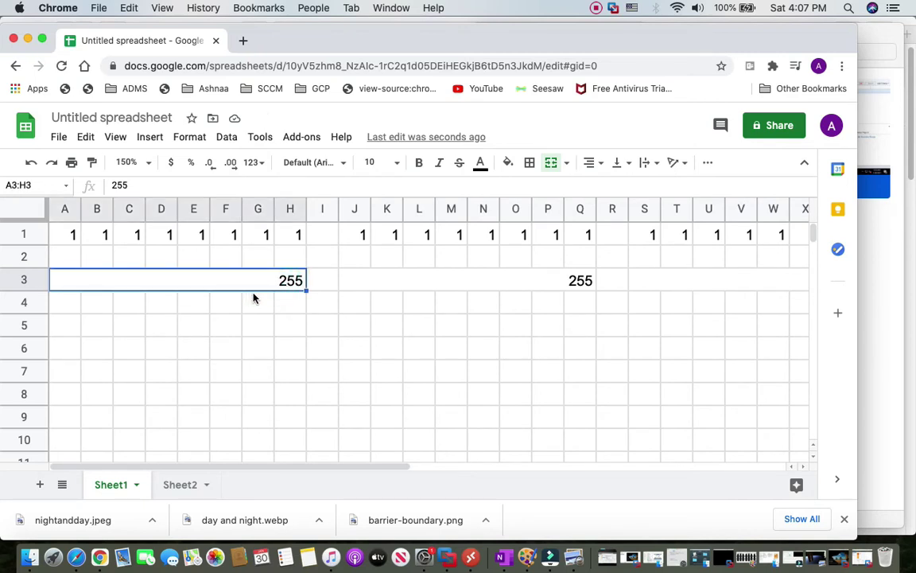
left_click(294, 260)
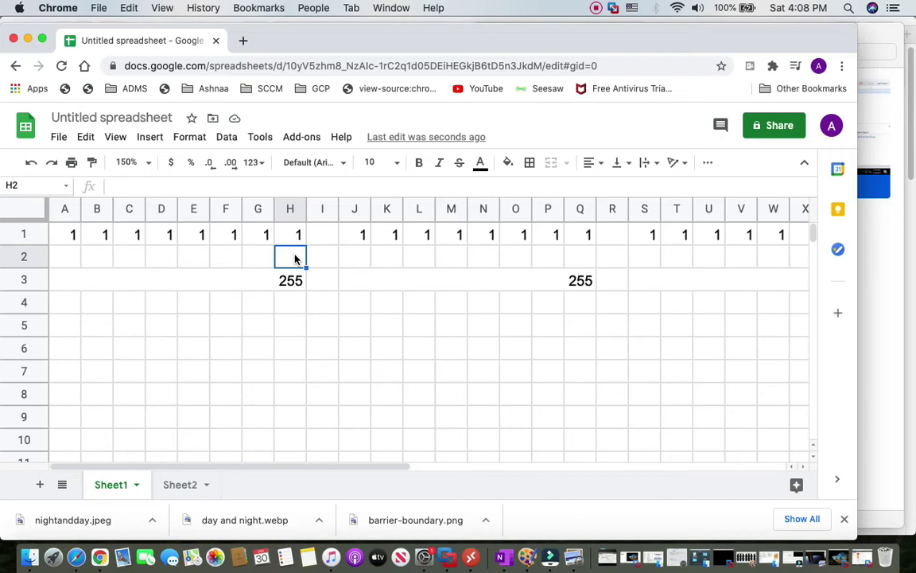
left_click(130, 278)
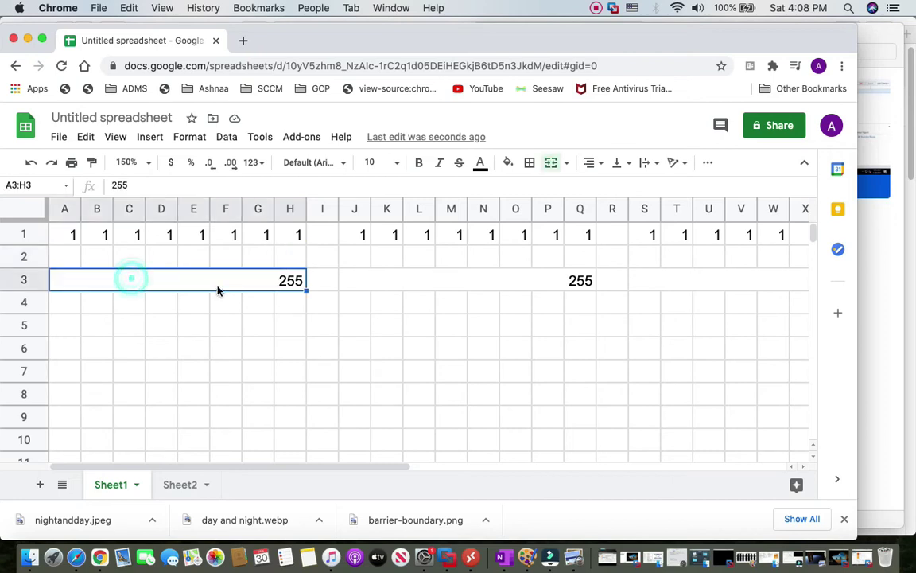
left_click(295, 252)
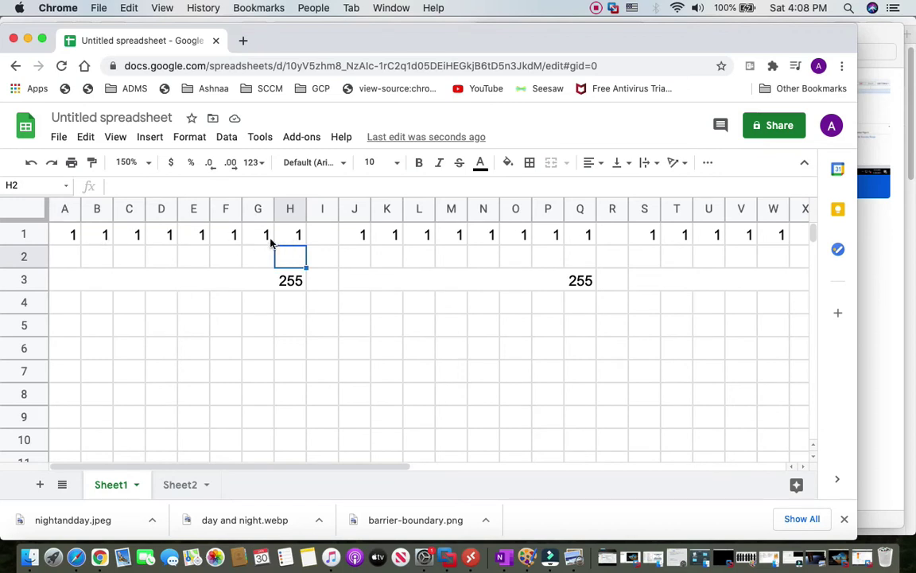
left_click(297, 237)
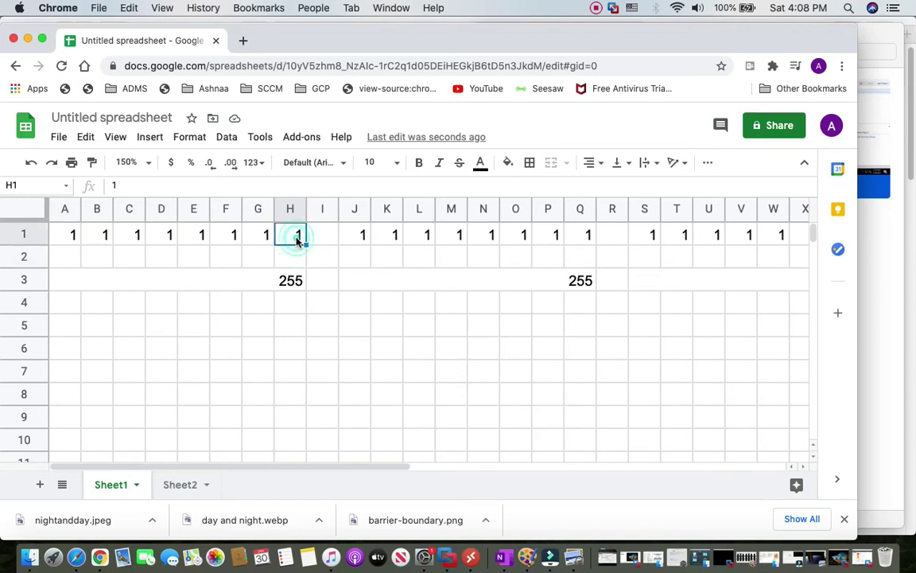
type("0")
key("BackSpace")
type("1")
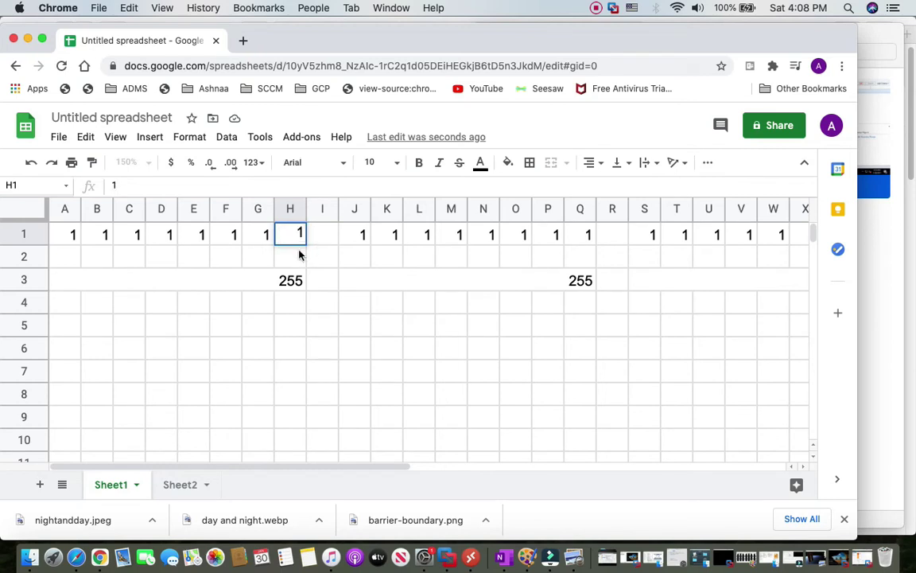
Enter the bit values 1, 2, 4, 8, 16, 32, 64 and 128 in row 2, from H2 back to A2.
left_click(300, 257)
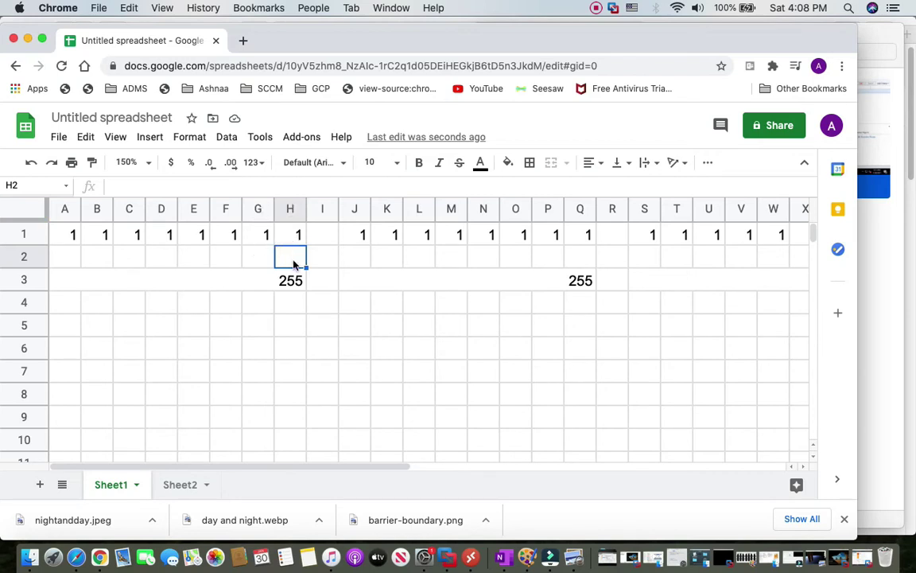
type("1")
key("Left")
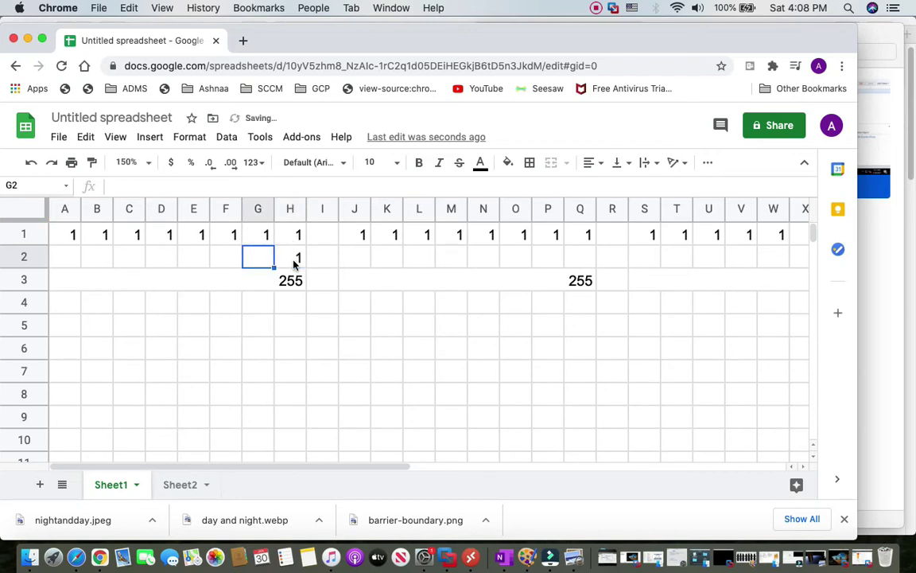
type("2")
key("Left")
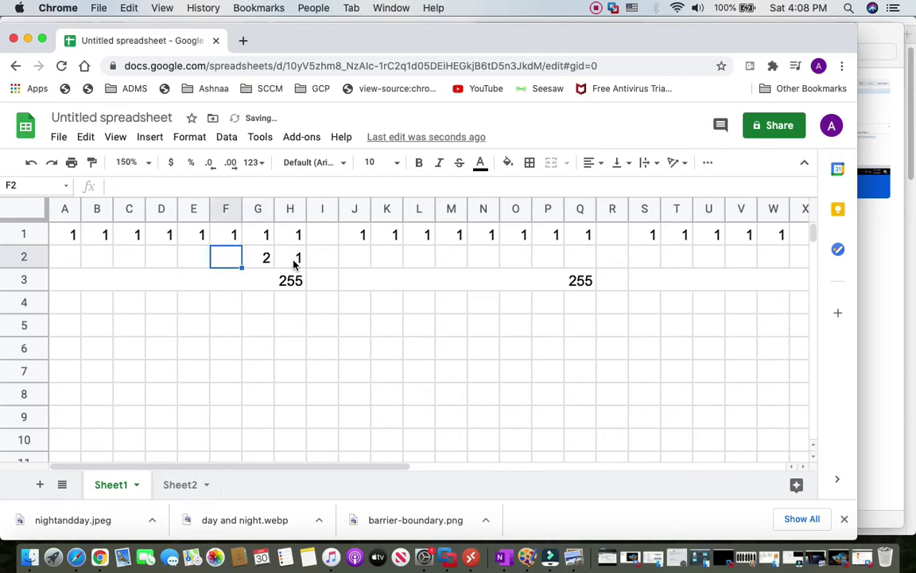
type("4")
key("Left")
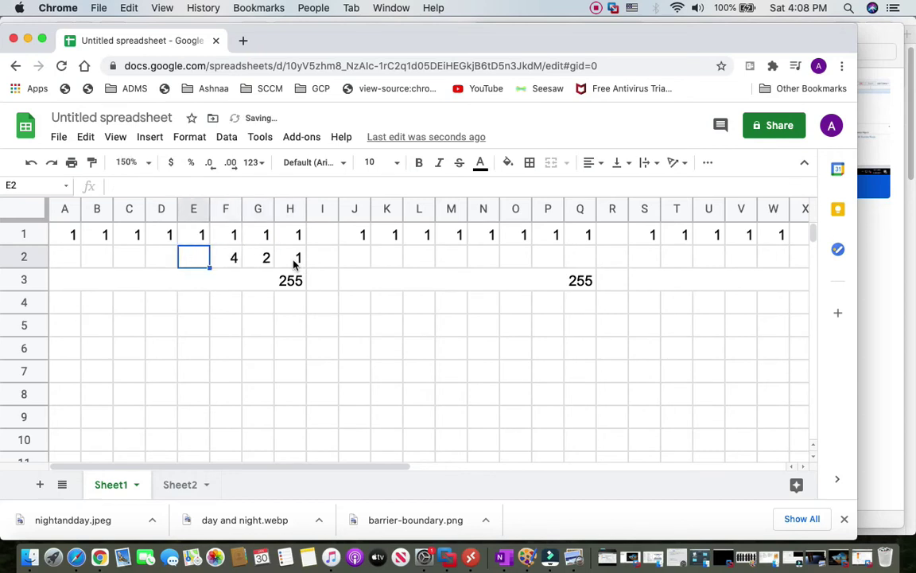
type("8")
key("Left")
type("16")
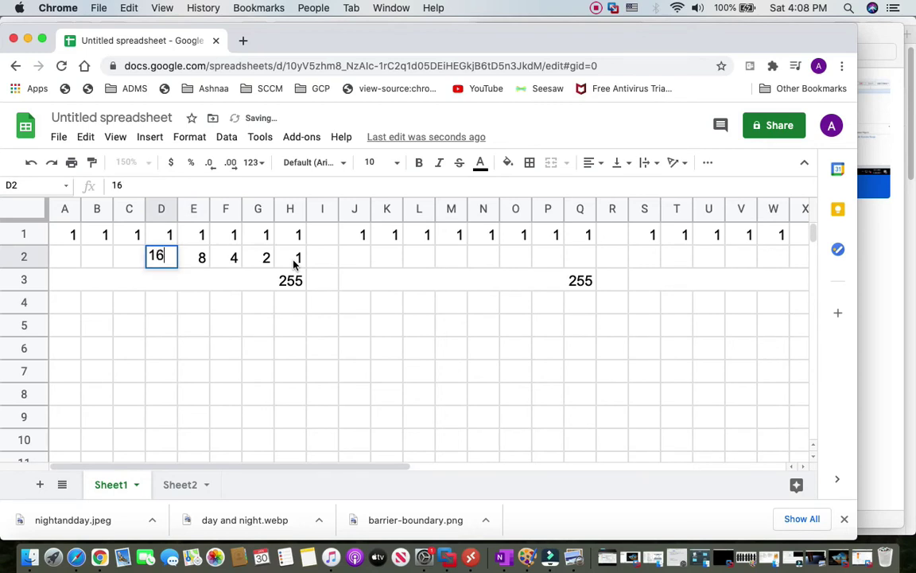
key("Left")
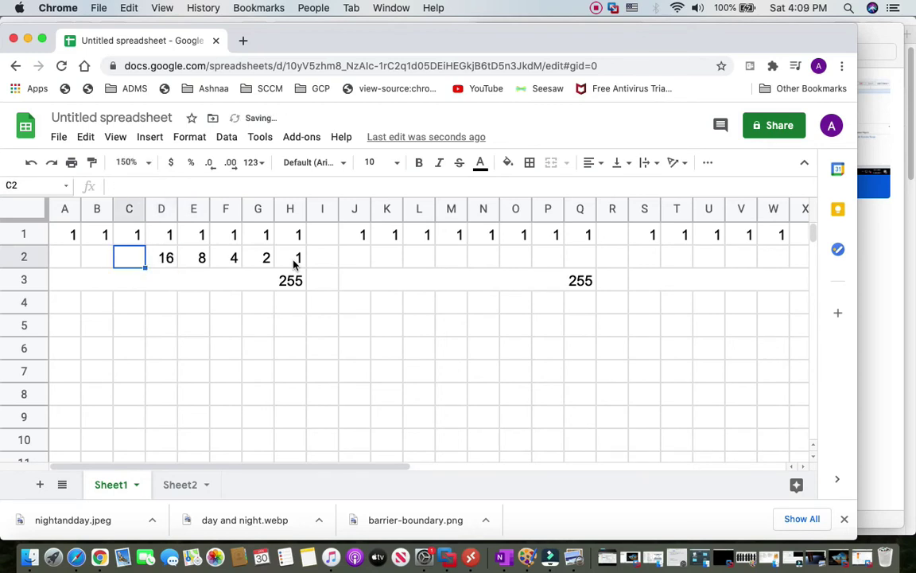
type("32")
key("Left")
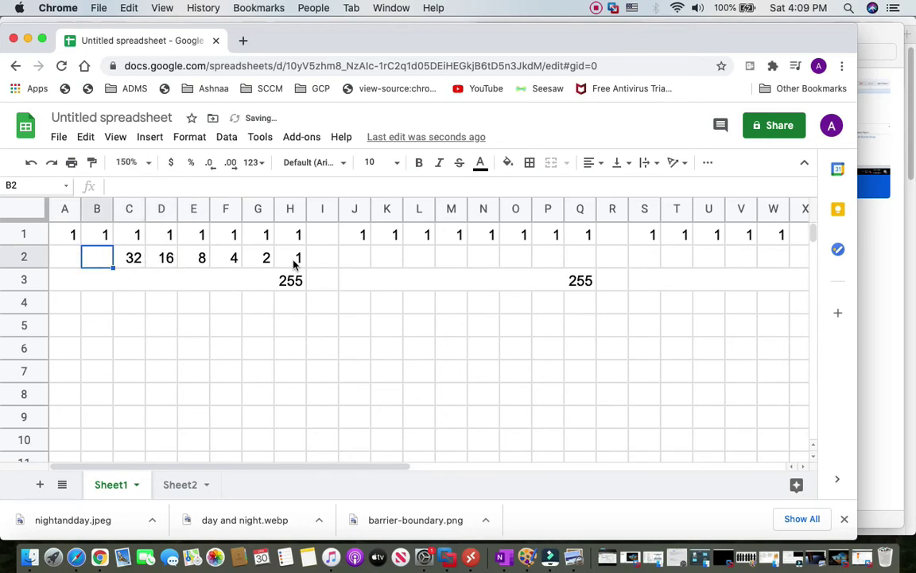
type("64")
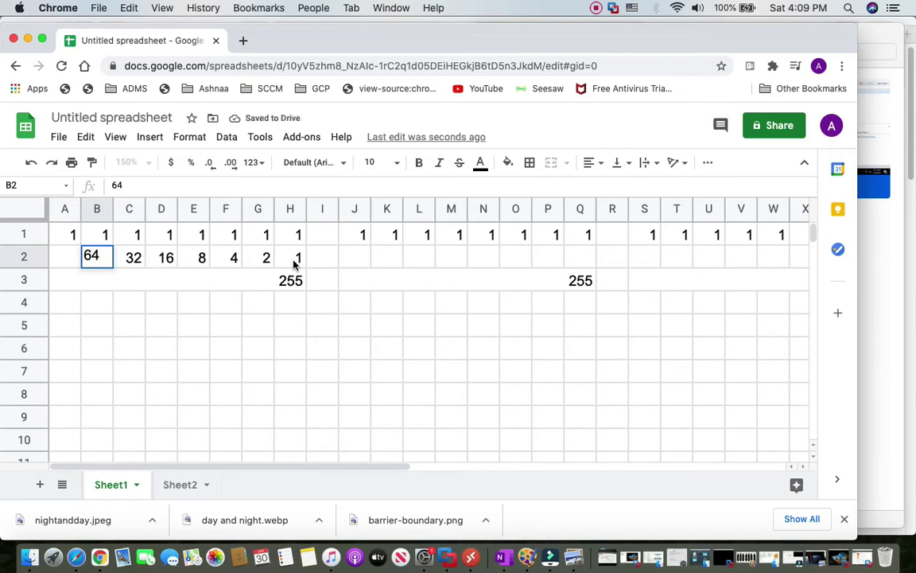
key("Left")
type("128")
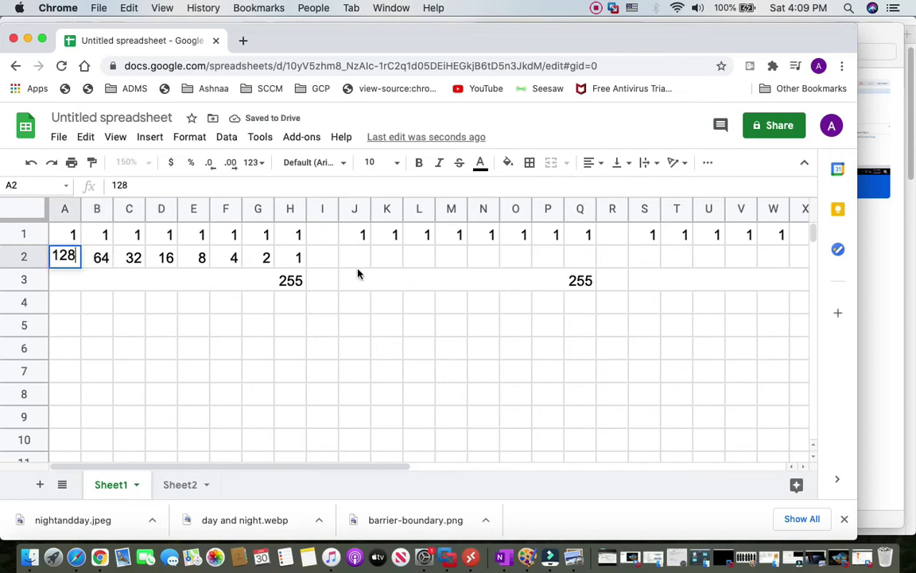
Add up the bit values with the formula =SUM(A2:H2) in cell I2.
left_click(327, 258)
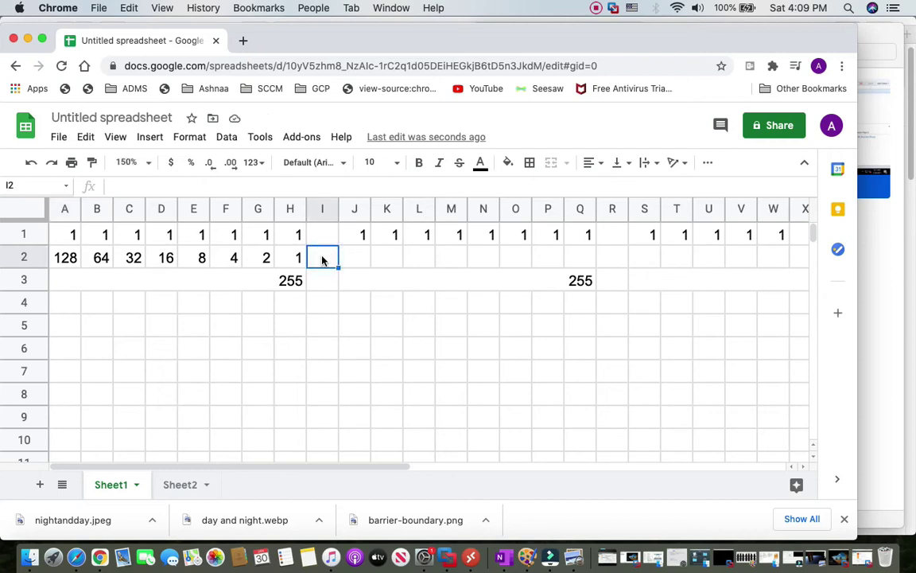
type("=SUM")
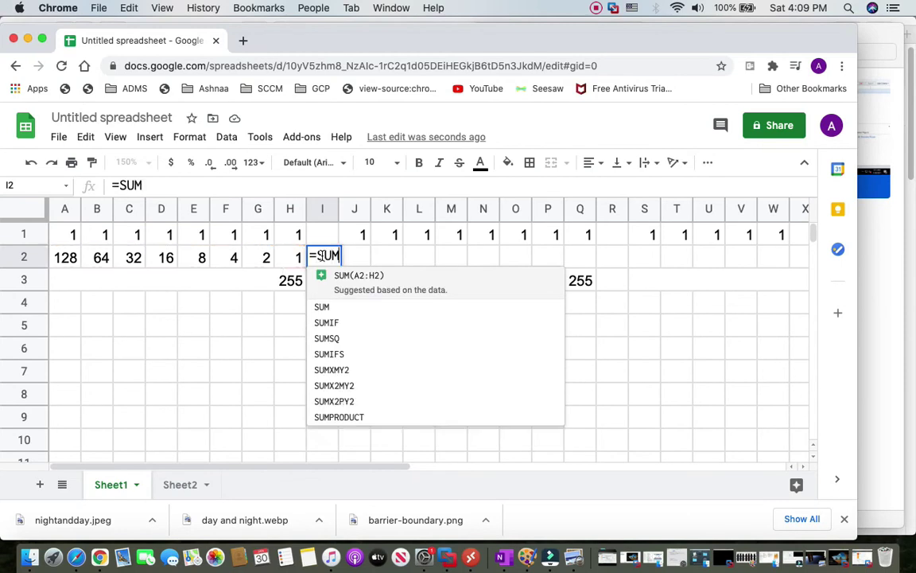
type("(")
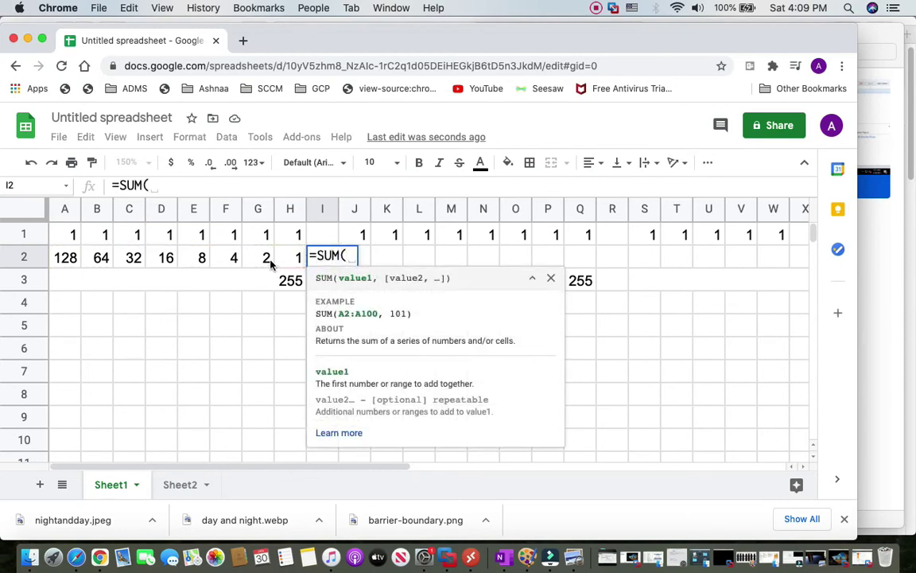
type("A1")
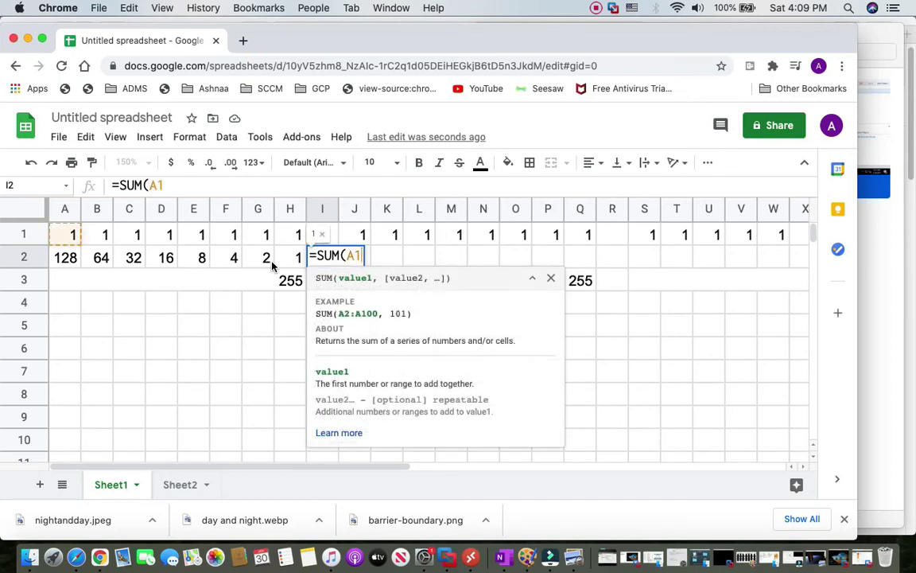
type(":")
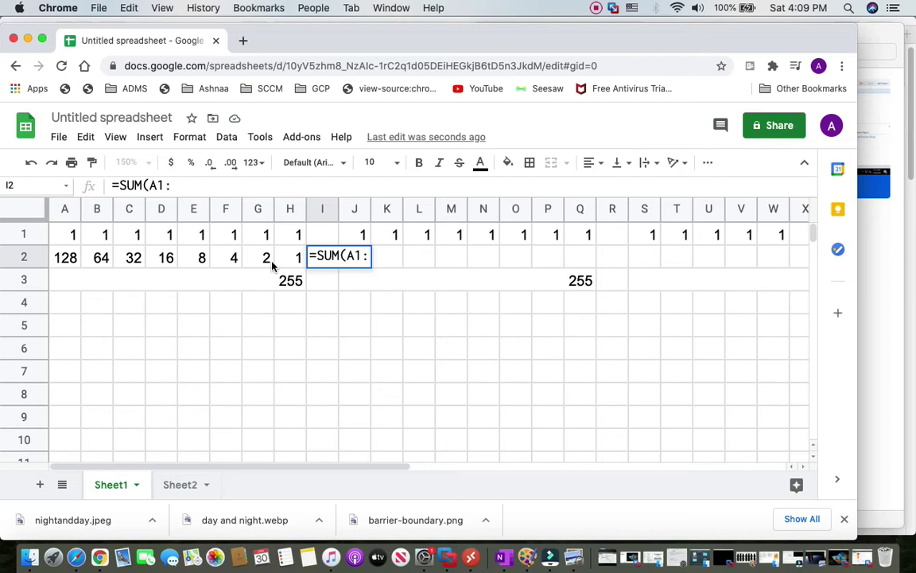
key("BackSpace")
key("BackSpace")
key("BackSpace")
left_click(73, 260)
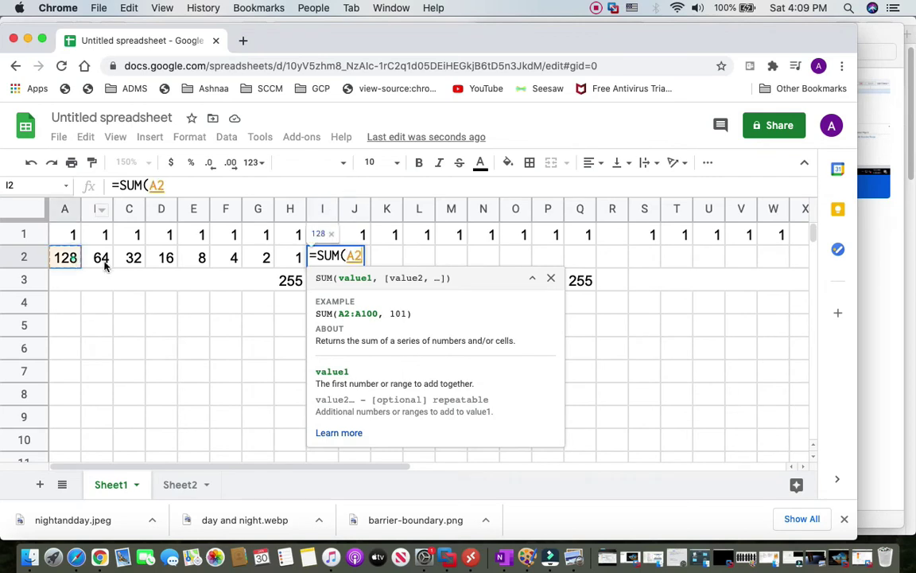
left_click_drag(104, 267, 299, 268)
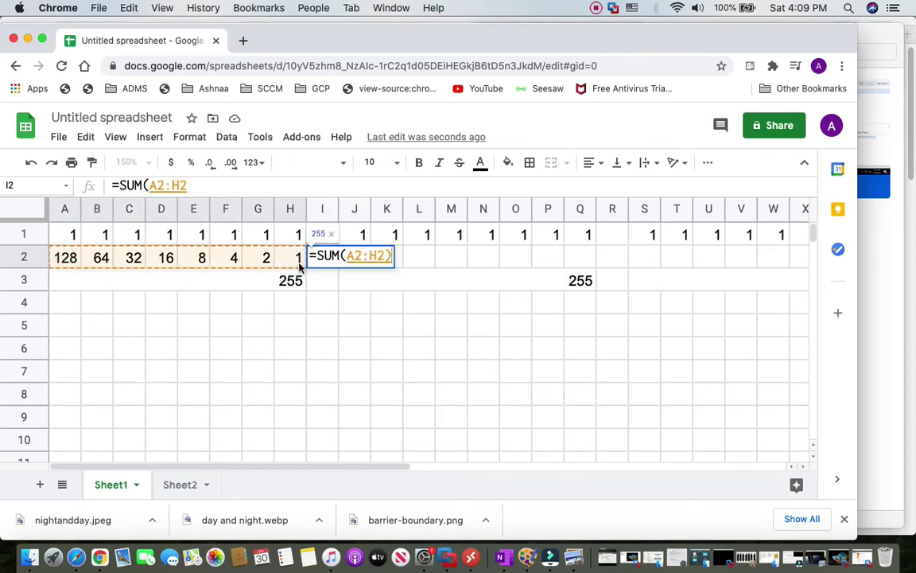
type(")")
key("Return")
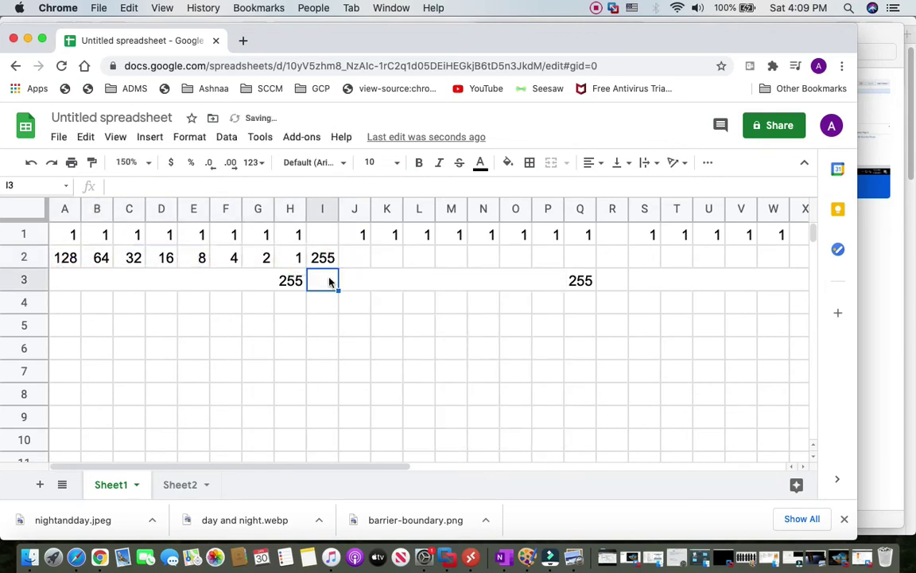
left_click(329, 266)
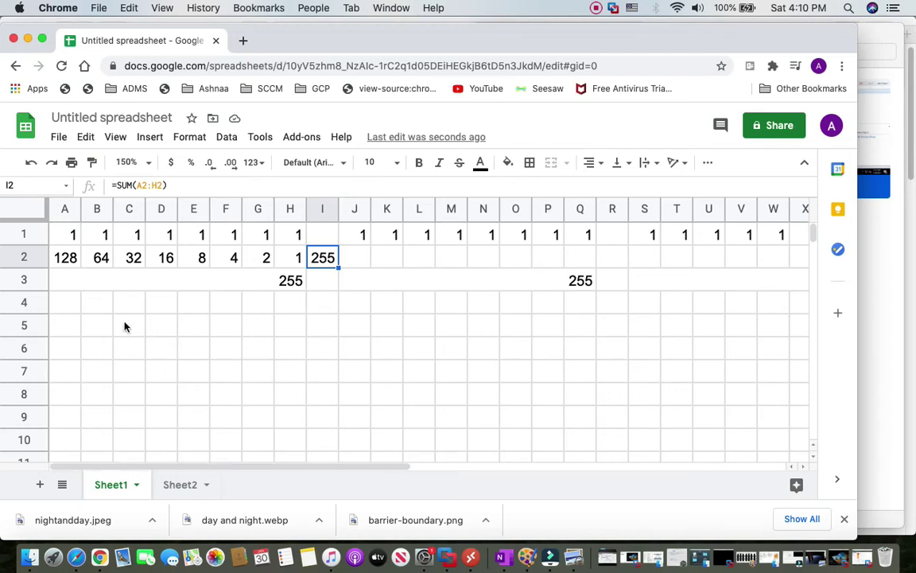
Enter the network address 192.168.10.0/24 in cell A3 of Sheet2.
left_click(181, 486)
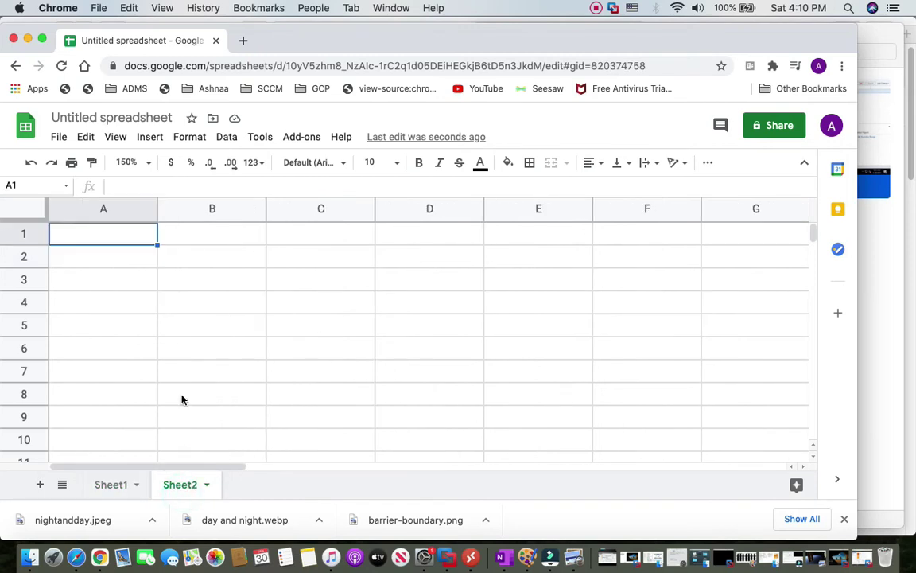
left_click(107, 281)
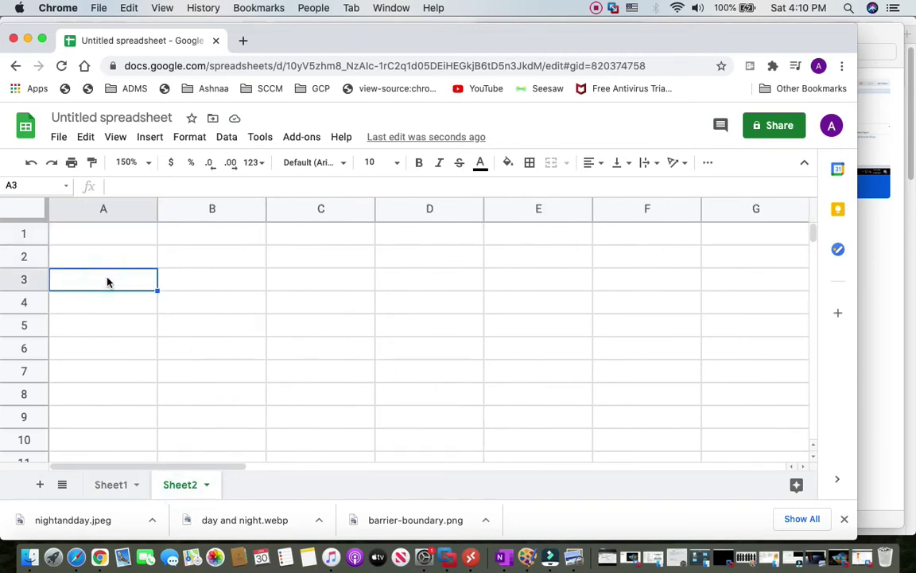
type("192")
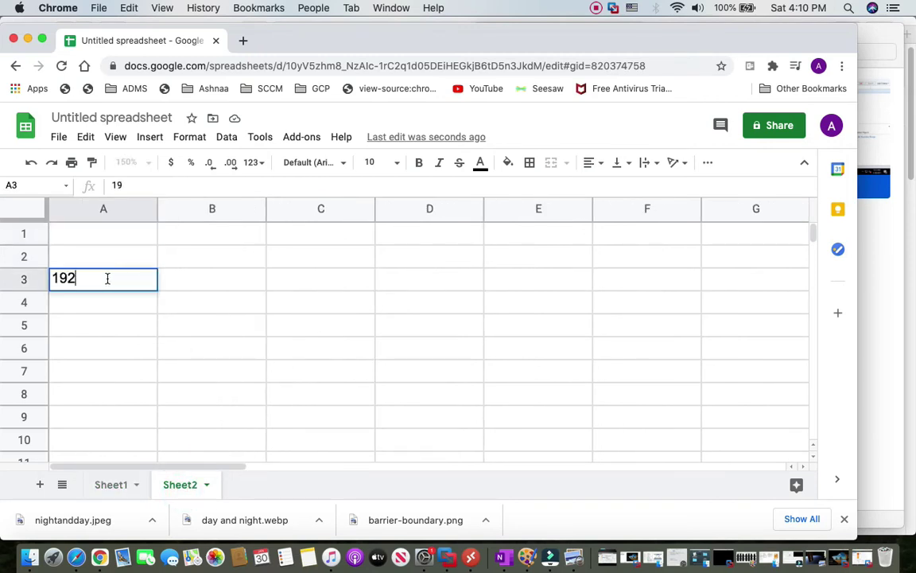
type(".168.10.0/24")
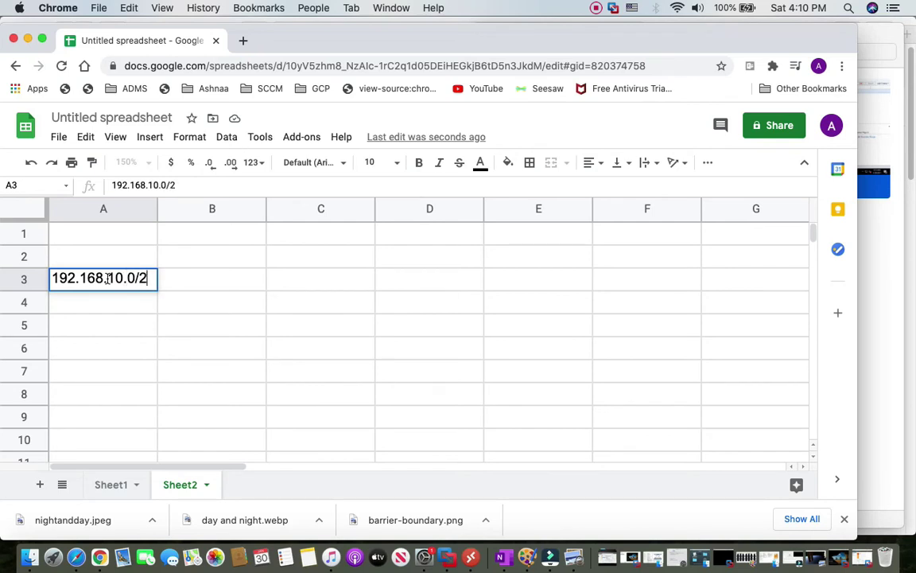
left_click(159, 334)
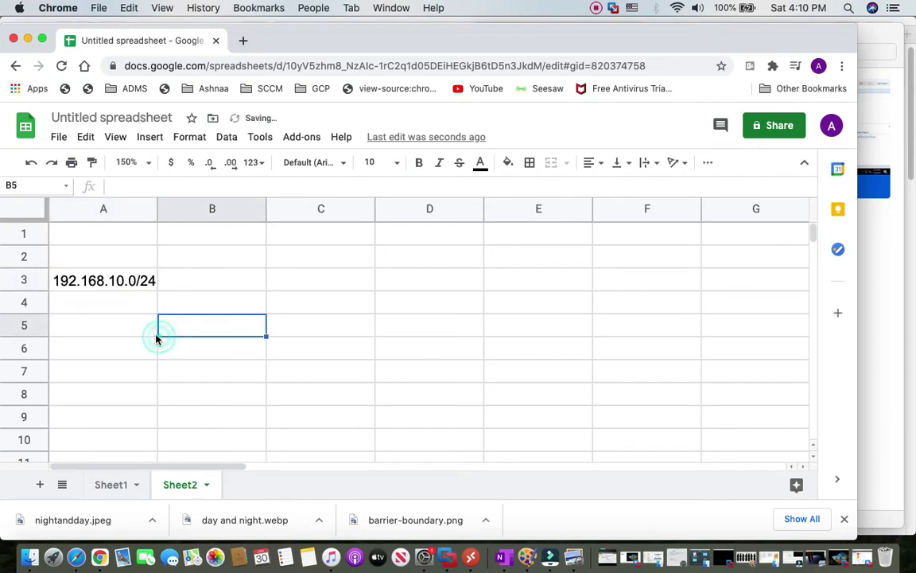
left_click(127, 283)
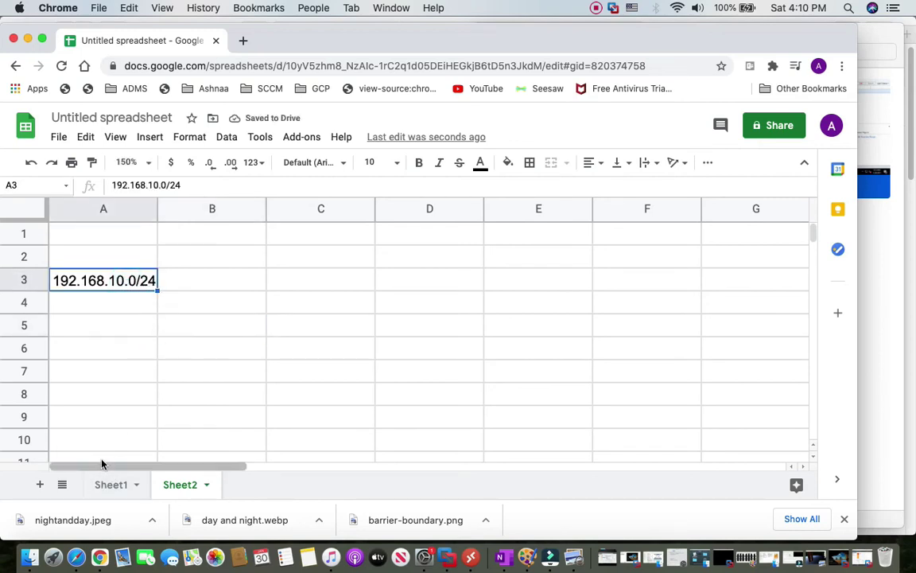
Select the three octets of ones in A1:Z1 on Sheet1 to examine the network bits of the /24 mask.
left_click(112, 486)
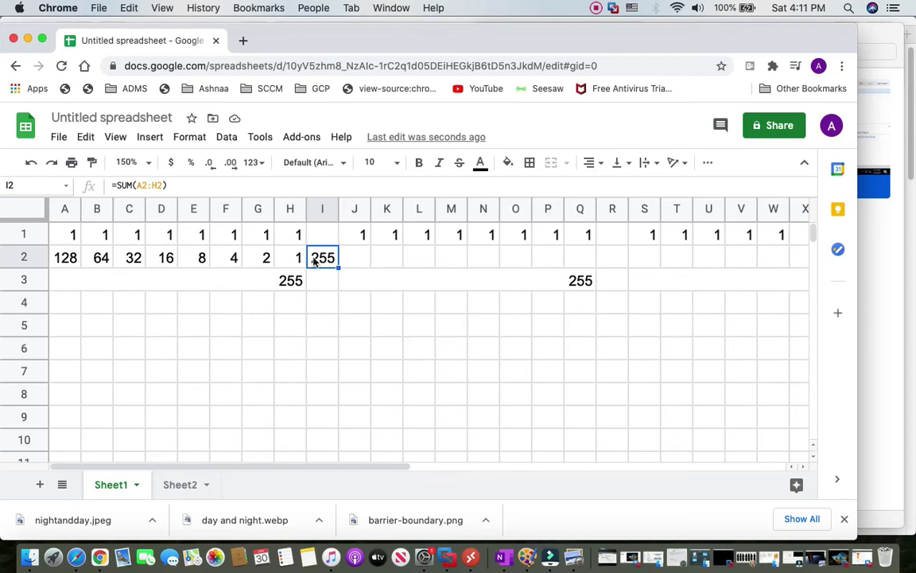
left_click_drag(72, 235, 819, 235)
mouse_move(683, 237)
left_mouse_down()
mouse_move(675, 239)
mouse_move(686, 238)
left_mouse_up()
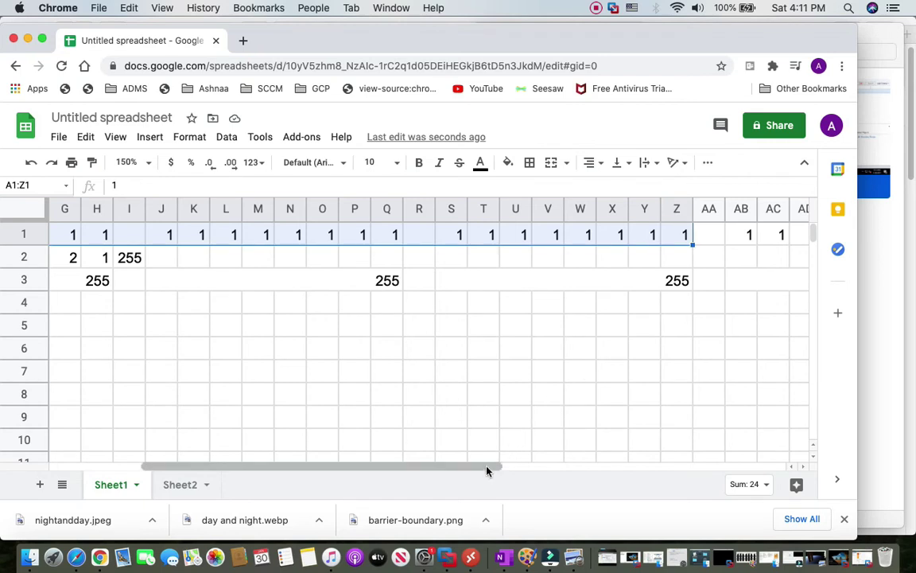
left_click_drag(488, 469, 548, 470)
left_click_drag(683, 237, 709, 237)
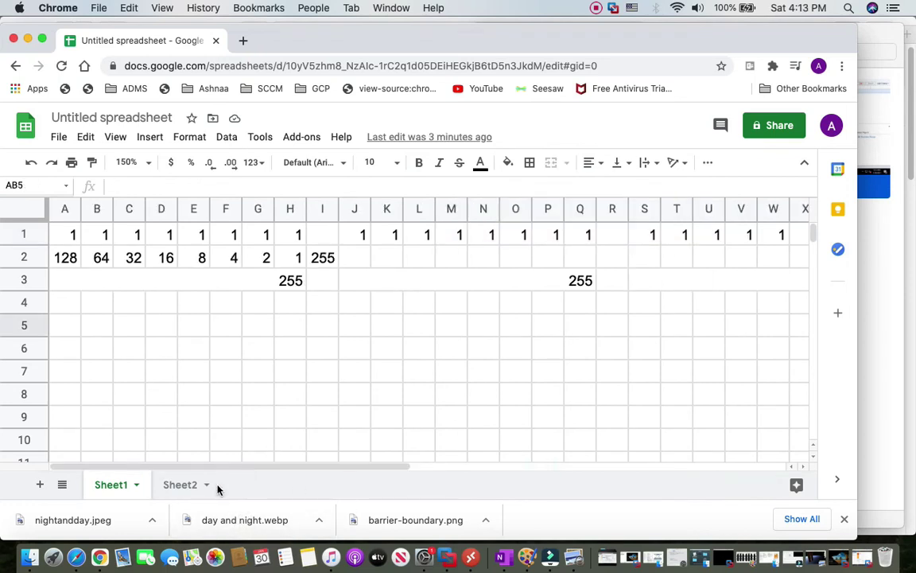
Compare the 192.168.10.0/24 address on Sheet2 with the bit groups on Sheet1.
left_click(180, 485)
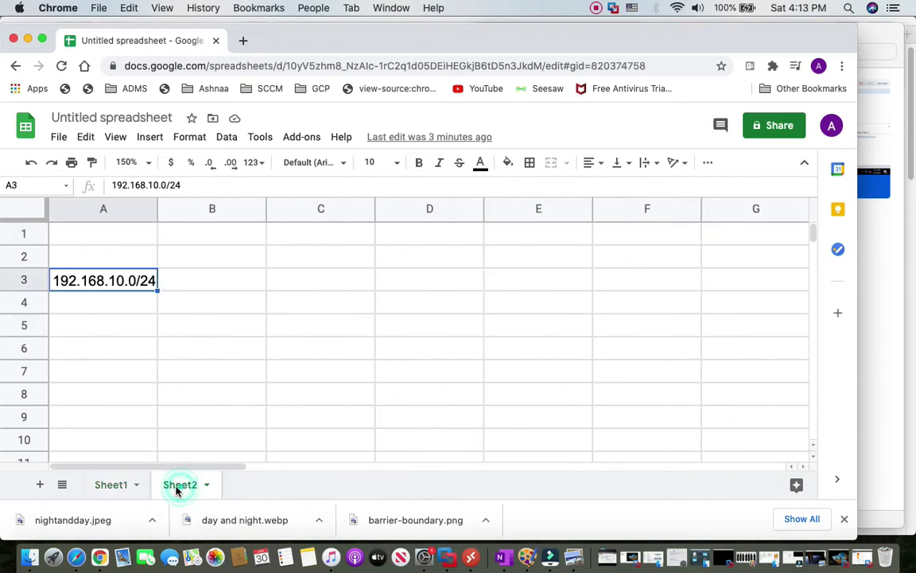
left_click(111, 485)
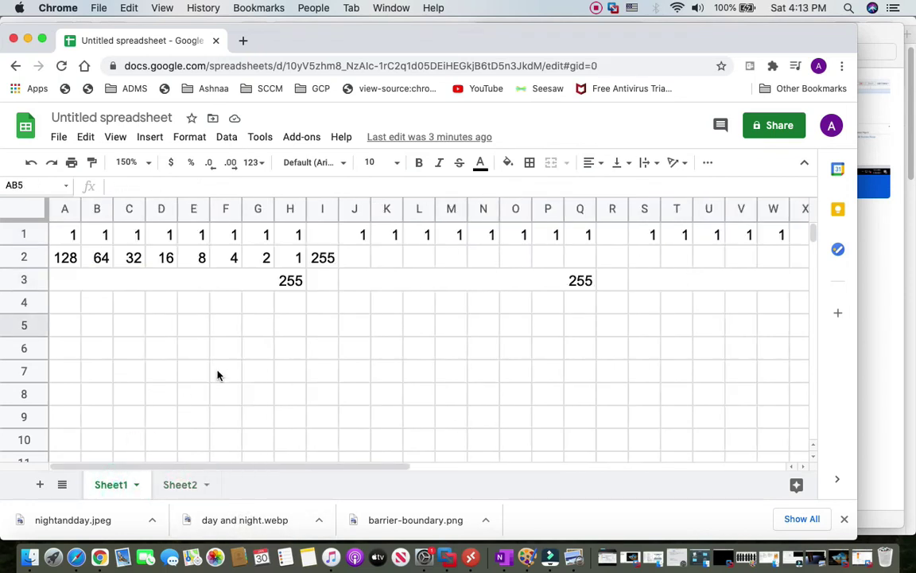
left_click(175, 484)
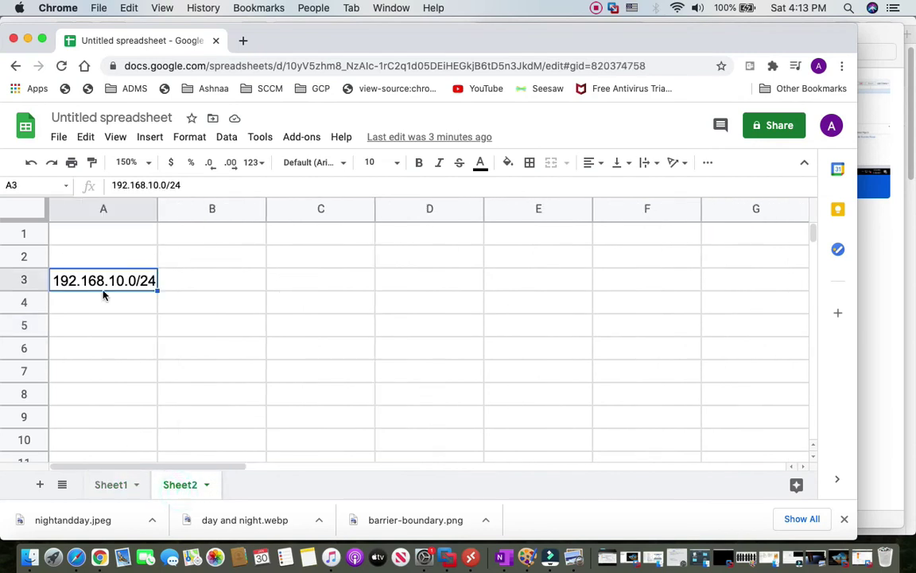
left_click(111, 484)
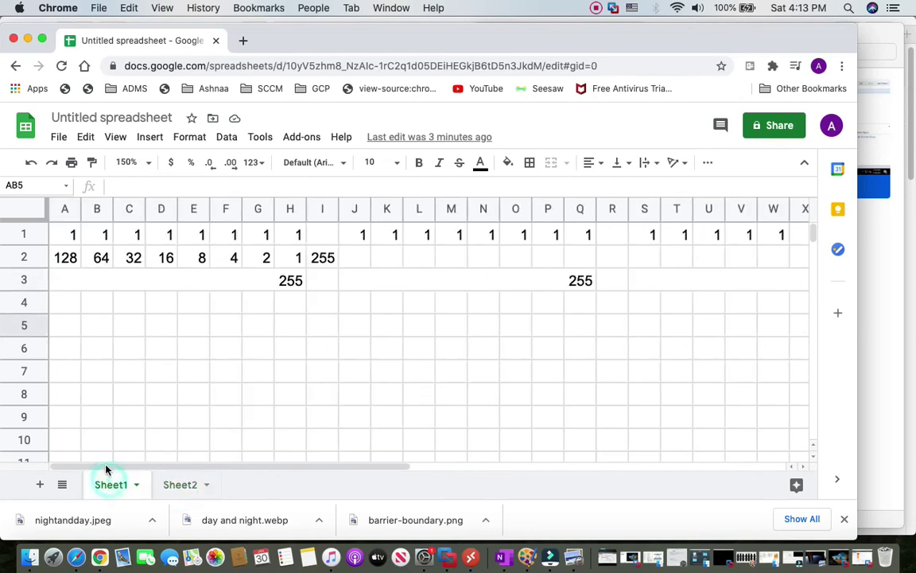
Set C1:H1 on Sheet1 to 0, keeping the ones in A1 and B1, to write 192 in binary.
left_click(73, 239)
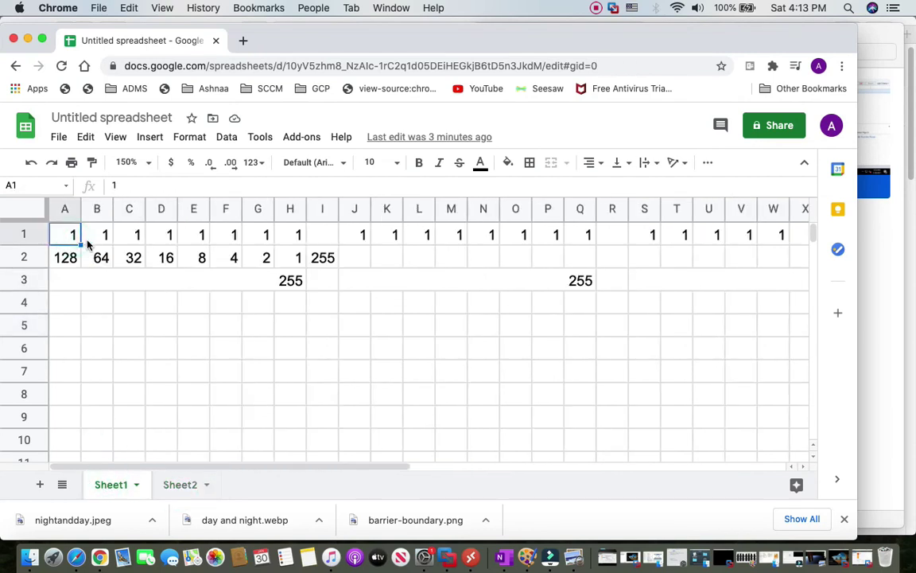
key("Right")
key("Right")
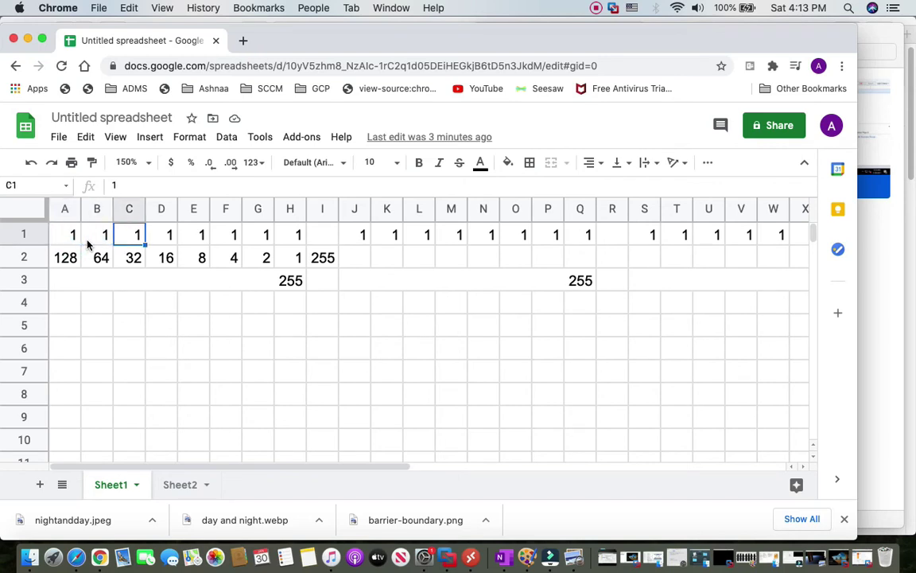
type("0\t0\t0\t0\t0\t")
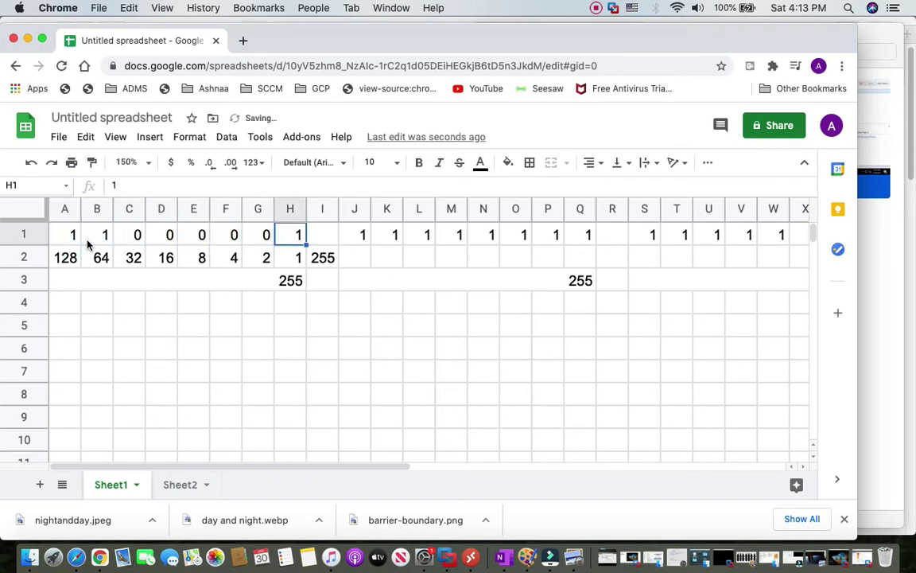
type("0")
key("Tab")
key("Tab")
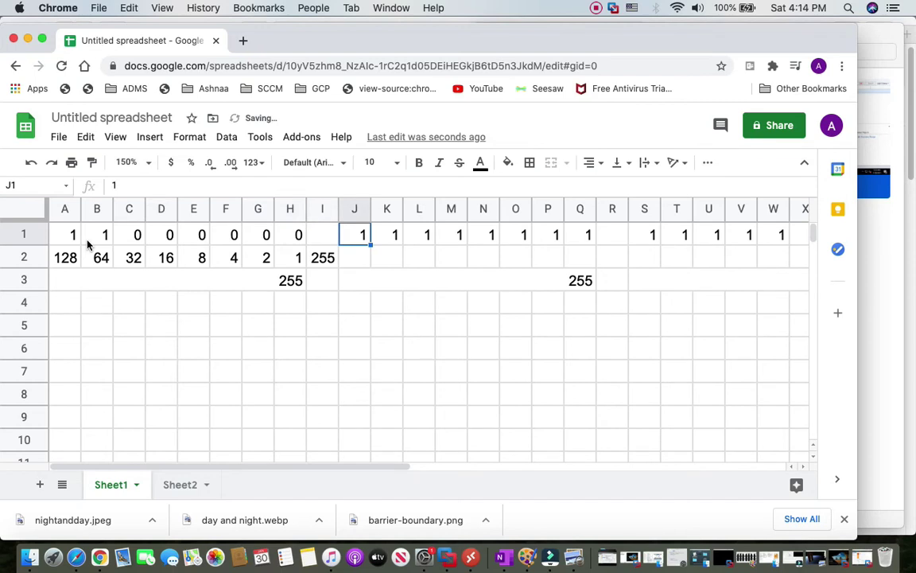
Set K1, M1, O1, P1 and Q1 to 0 so the second octet reads 10101000.
key("Tab")
type("0")
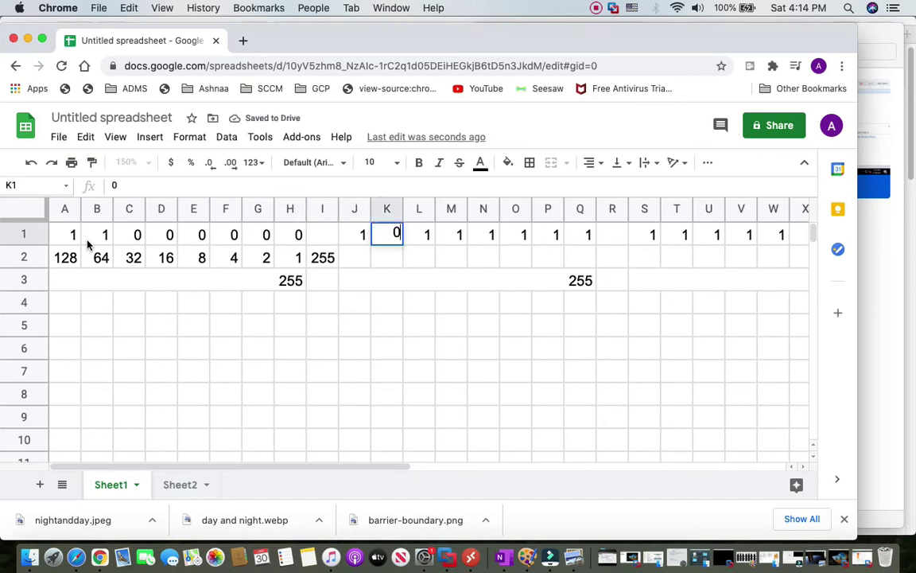
key("Tab")
key("Tab")
type("0")
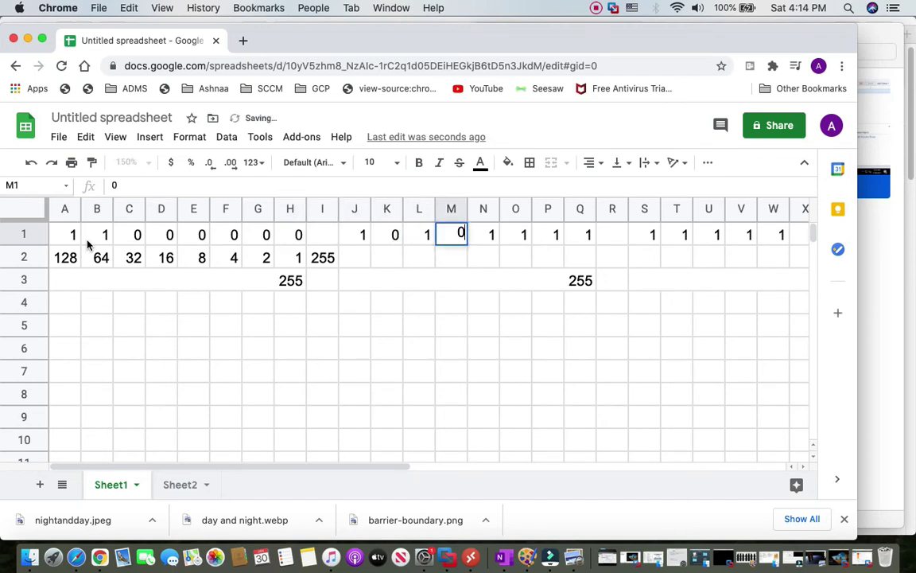
key("Tab")
key("Tab")
type("000")
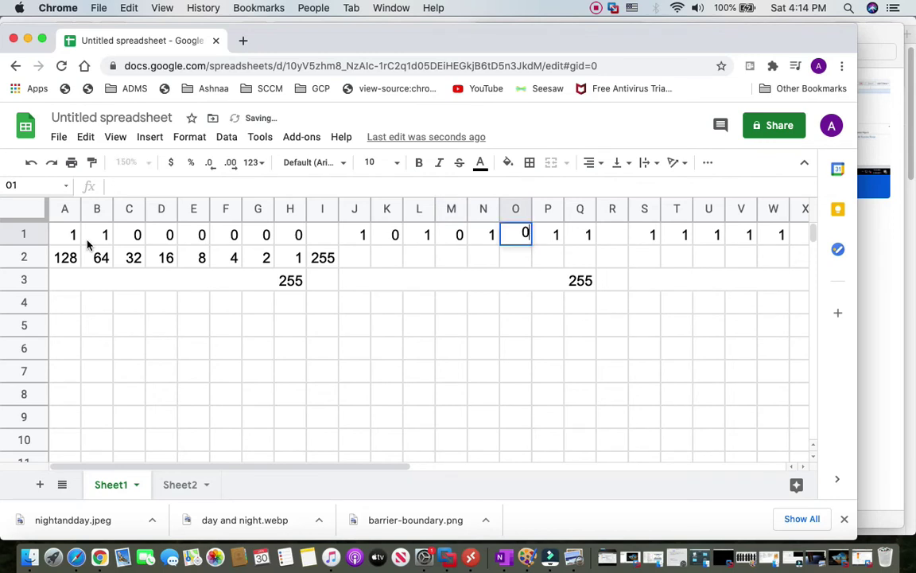
key("BackSpace")
key("BackSpace")
key("Tab")
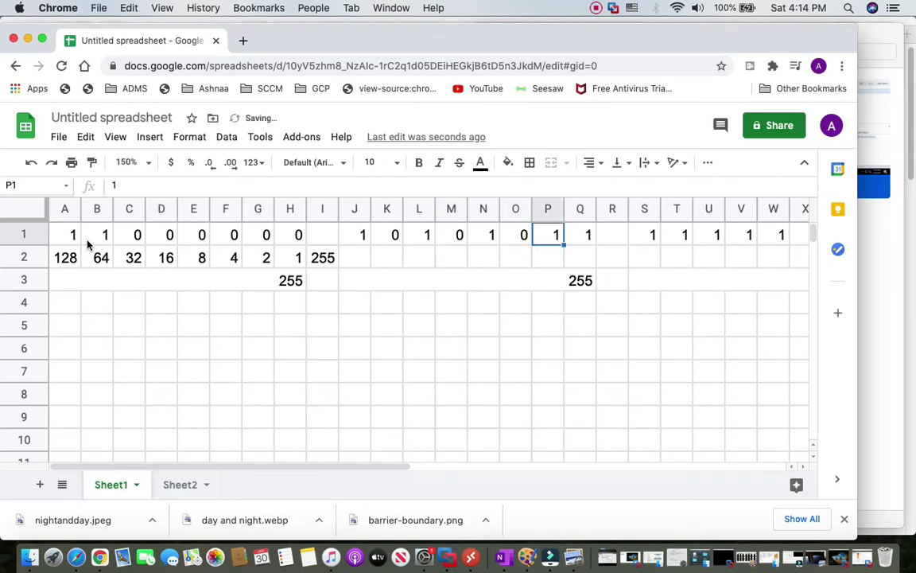
type("0")
key("Tab")
type("0")
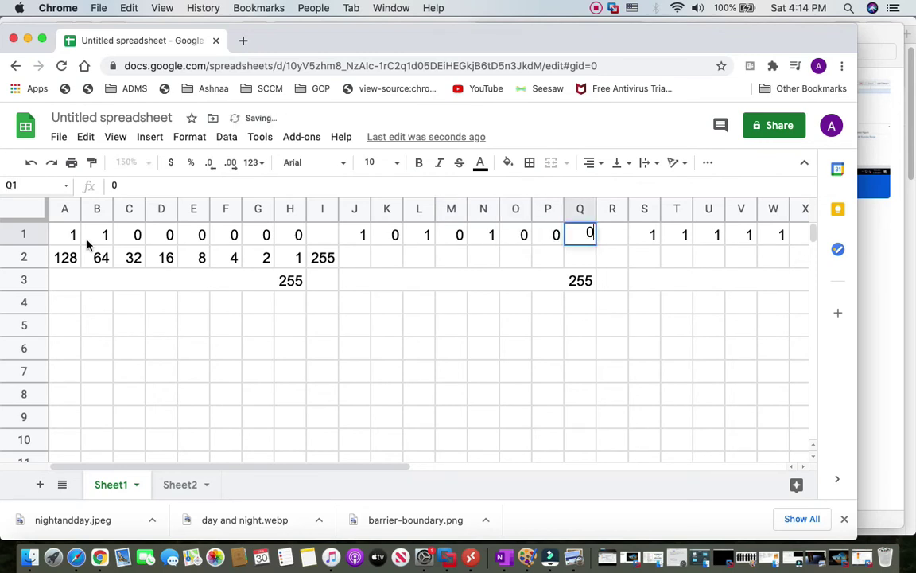
key("Tab")
key("Tab")
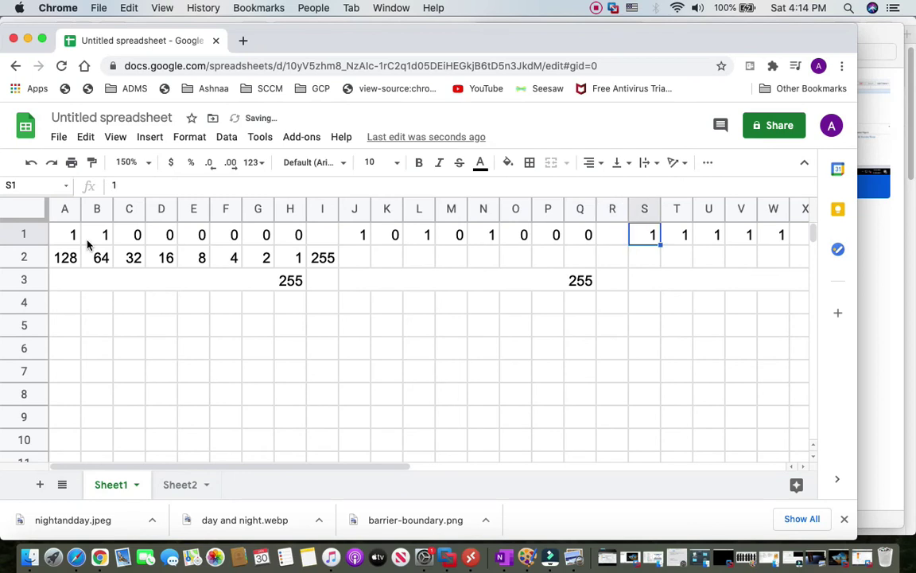
Fill the third octet with zeros in S1:X1 and ones in Y1 and Z1.
type("0")
key("Tab")
type("0")
key("Tab")
type("0")
key("Tab")
type("0\t0")
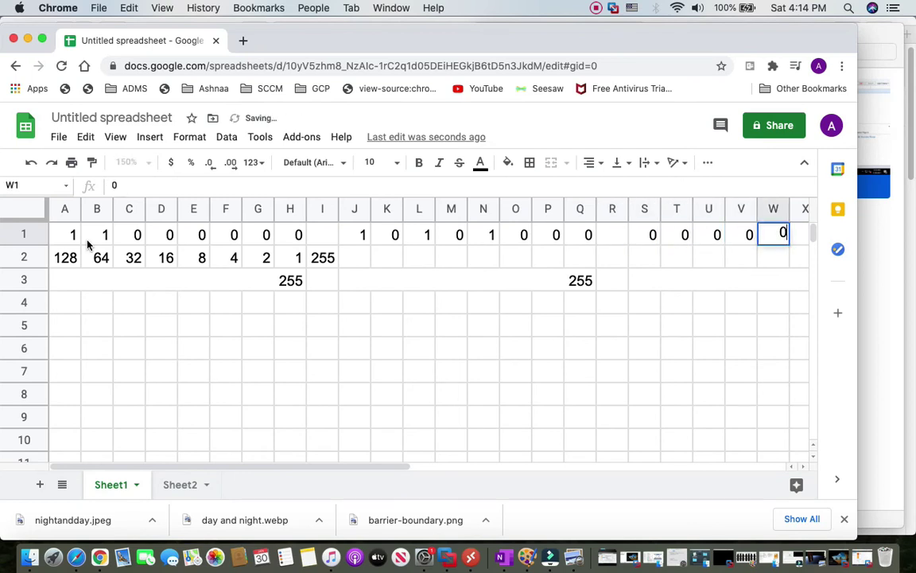
key("Tab")
type("0")
key("Tab")
type("1")
key("Tab")
type("1")
key("Tab")
key("Tab")
type("1")
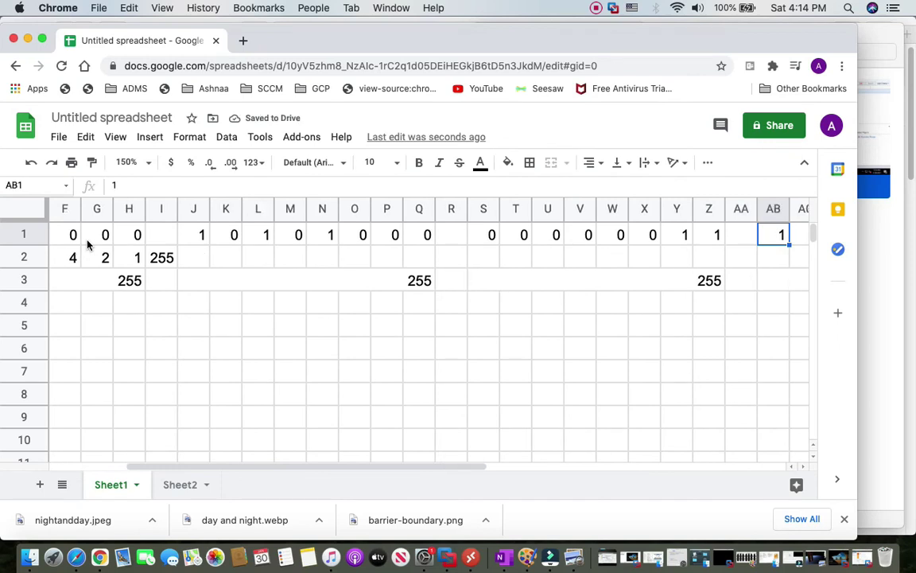
key("Tab")
type("1")
Correct the third octet to 00001010 by setting Z1 to 0 and W1 to 1.
key("Left")
key("Left")
key("Left")
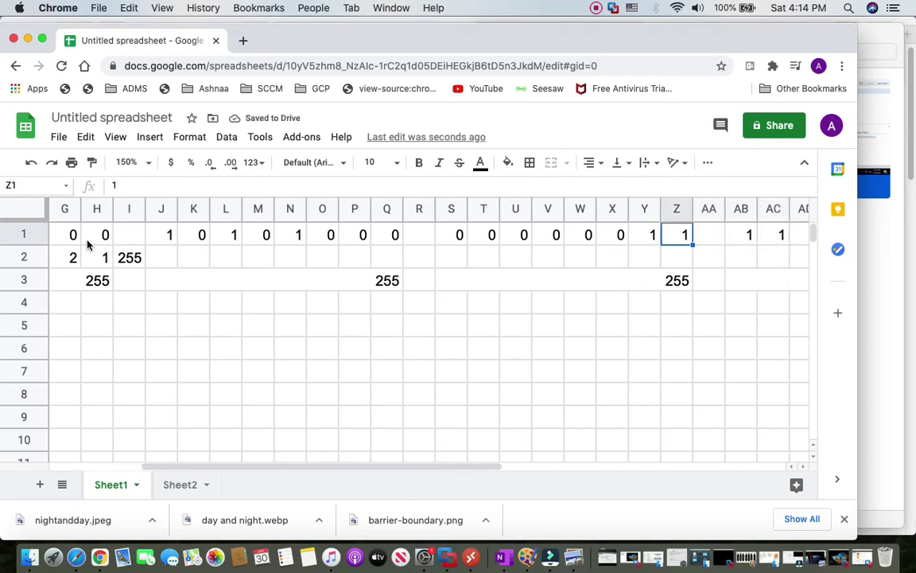
type("0")
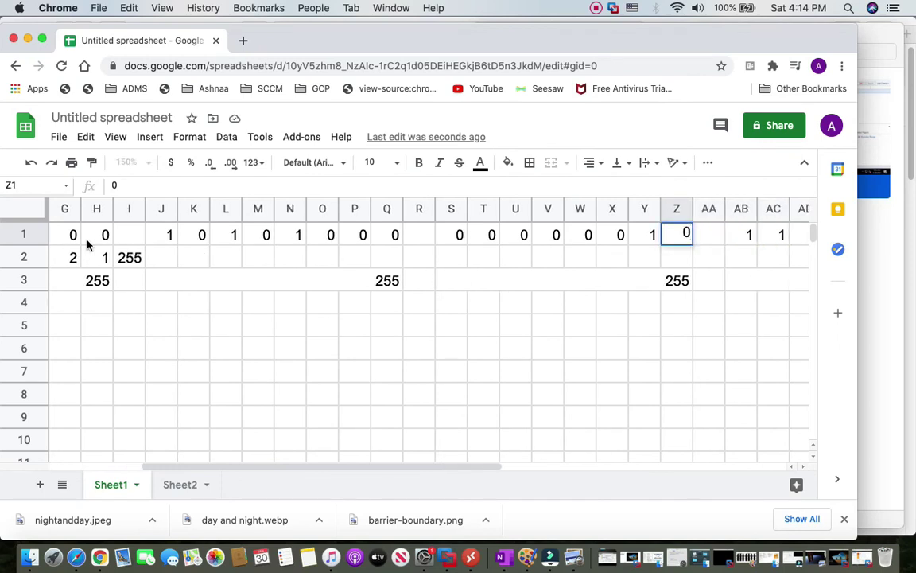
key("Left")
key("Left")
key("Left")
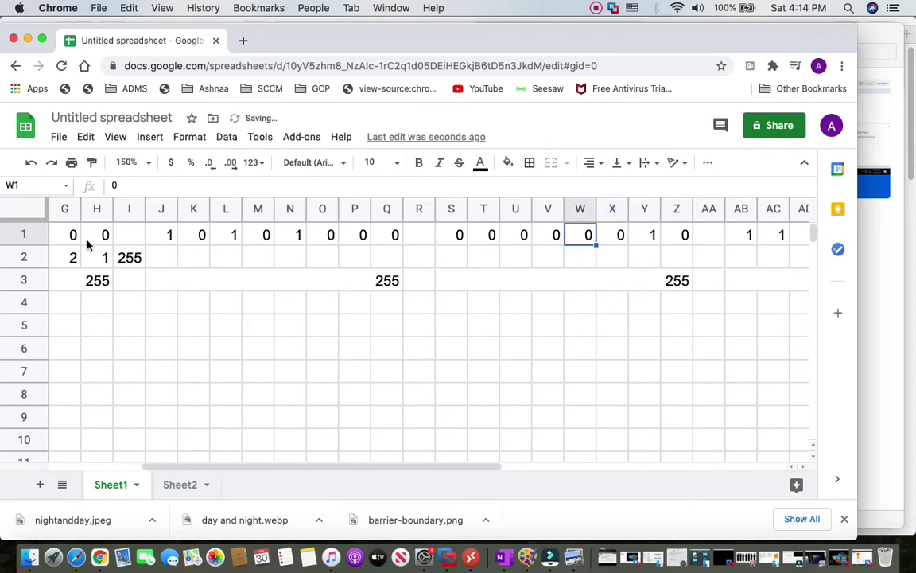
type("1")
Set all eight bits of the fourth octet, AB1:AI1, to 0.
key("Right")
key("Right")
key("Right")
key("Right")
key("Right")
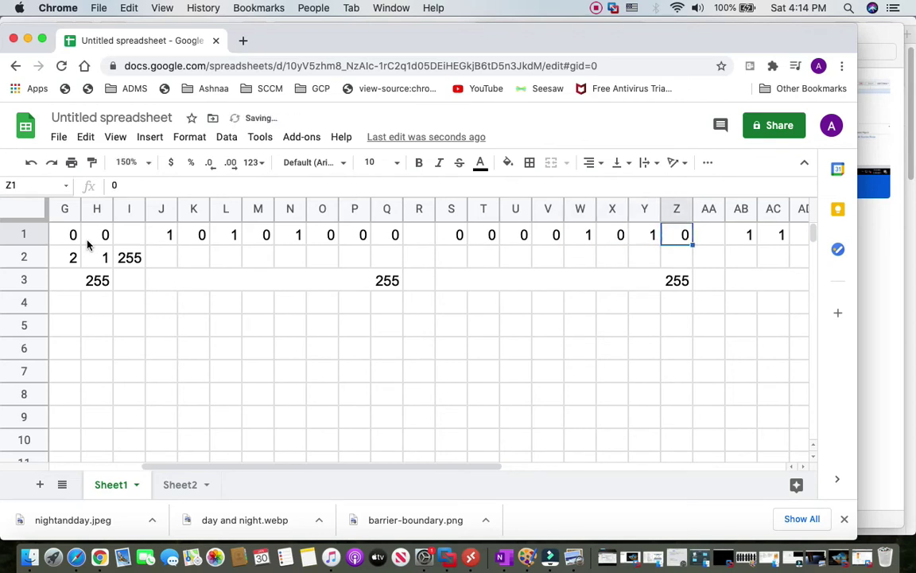
type("0")
key("Right")
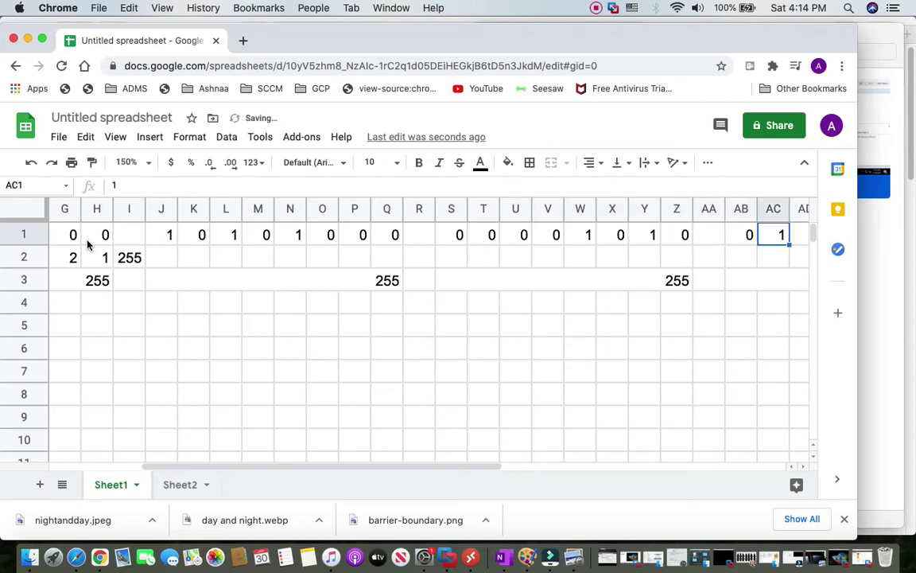
type("0")
key("Right")
type("0")
key("Right")
type("0")
key("Right")
type("0")
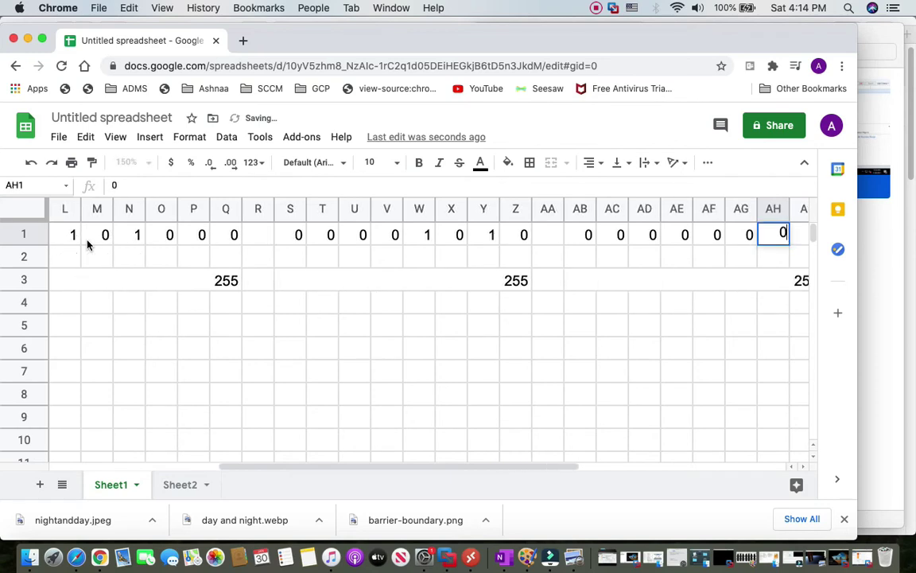
key("Right")
type("0")
key("Right")
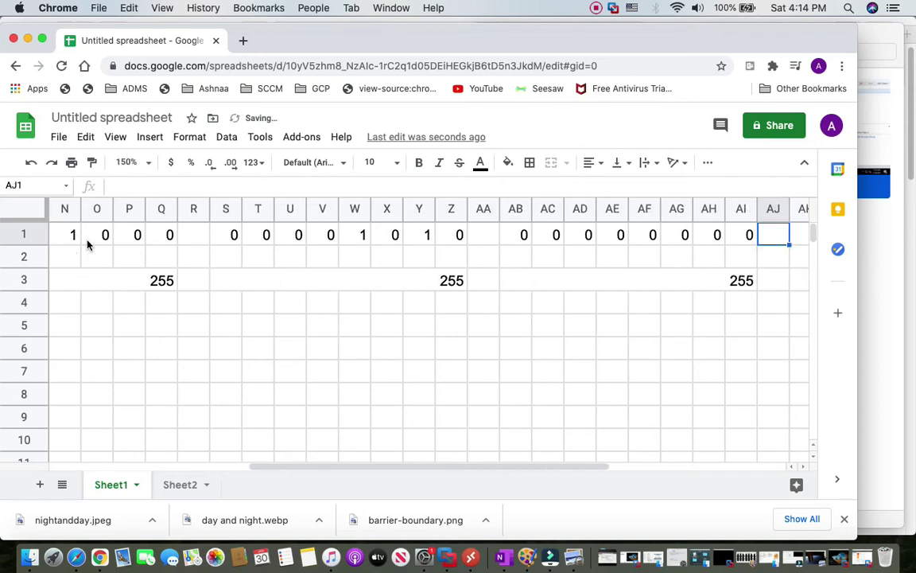
Review the binary address in row 1 back to A1 and inspect the bit-value sum in I2.
key("Left")
key("Left")
key("Left")
key("Left")
key("Left")
key("Left")
key("Left")
key("Left")
key("Left")
key("Left")
key("Left")
key("Left")
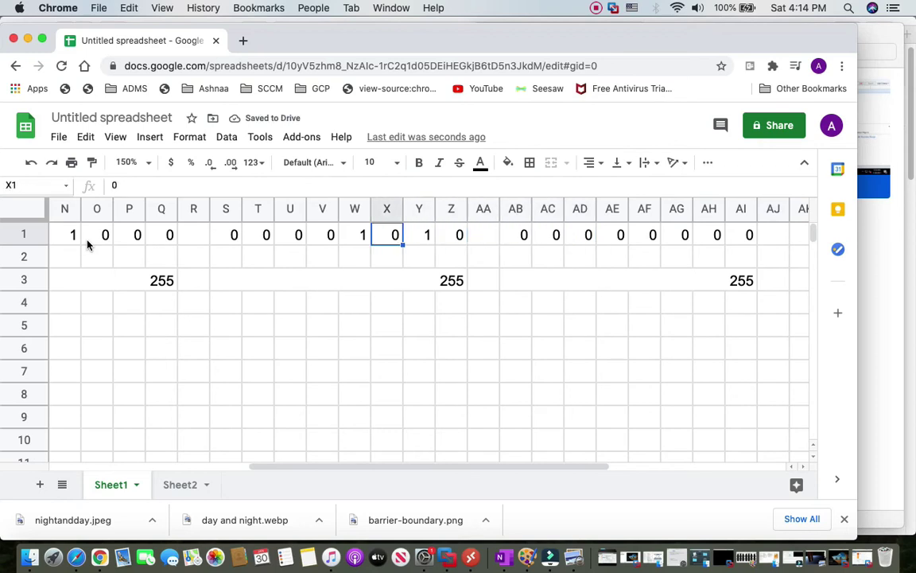
key("Left")
key("Left")
key("Left")
key("Left")
key("Left")
key("Left")
key("Left")
key("Left")
key("Left")
key("Left")
key("Left")
key("Left")
key("Left")
key("Left")
key("Left")
key("Left")
key("Left")
key("Left")
key("Left")
key("Left")
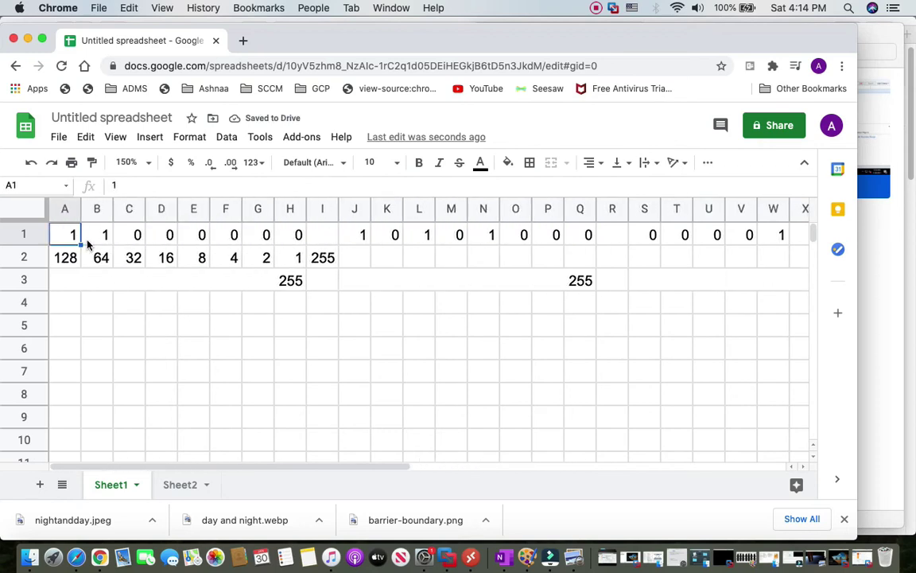
left_click(321, 260)
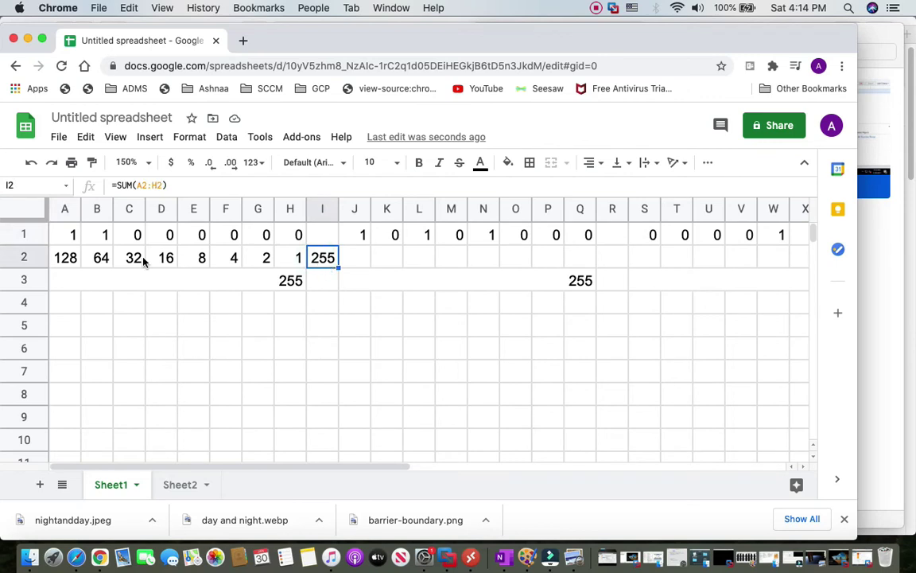
Copy the bit values and sum in A2:I2 to the other three octets, starting at J2, S2 and AB2.
left_click_drag(67, 257, 322, 261)
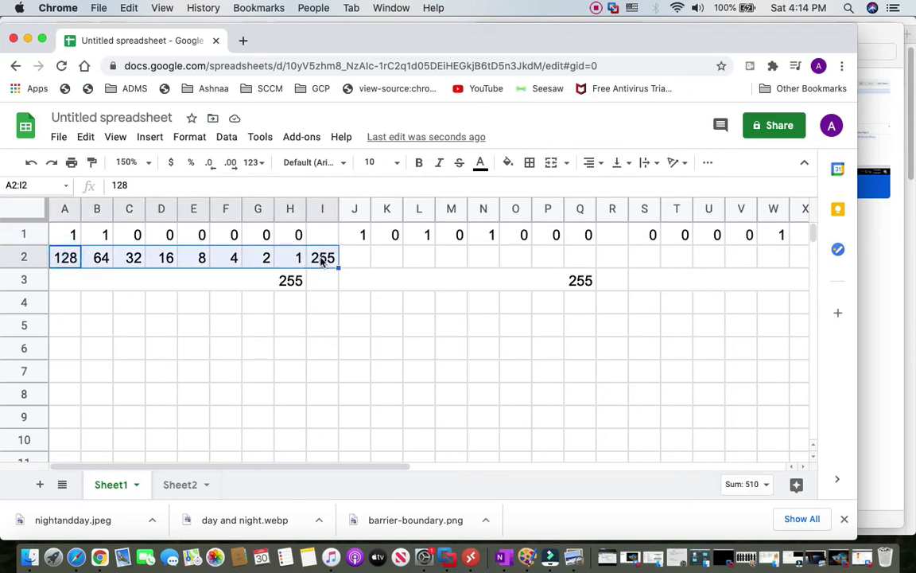
key("super+c")
left_click(359, 262)
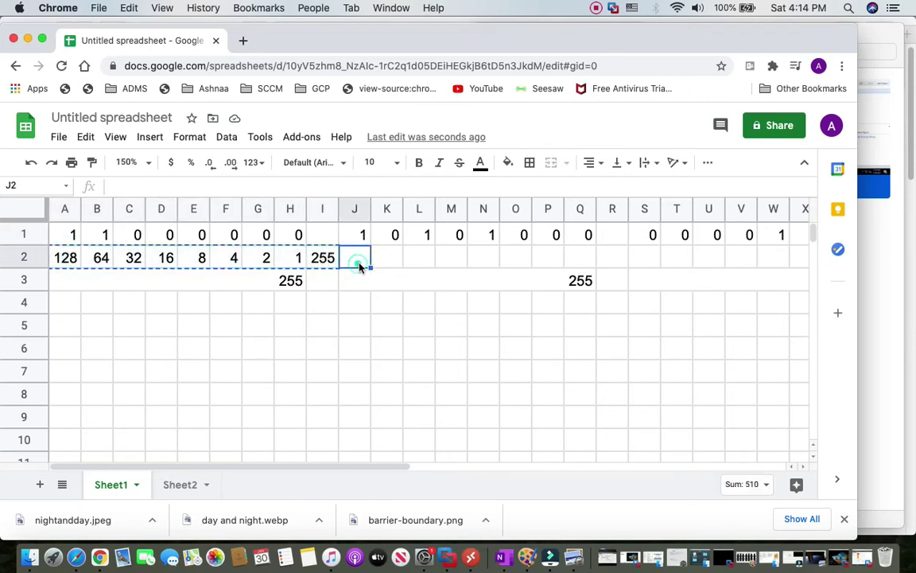
key("super+v")
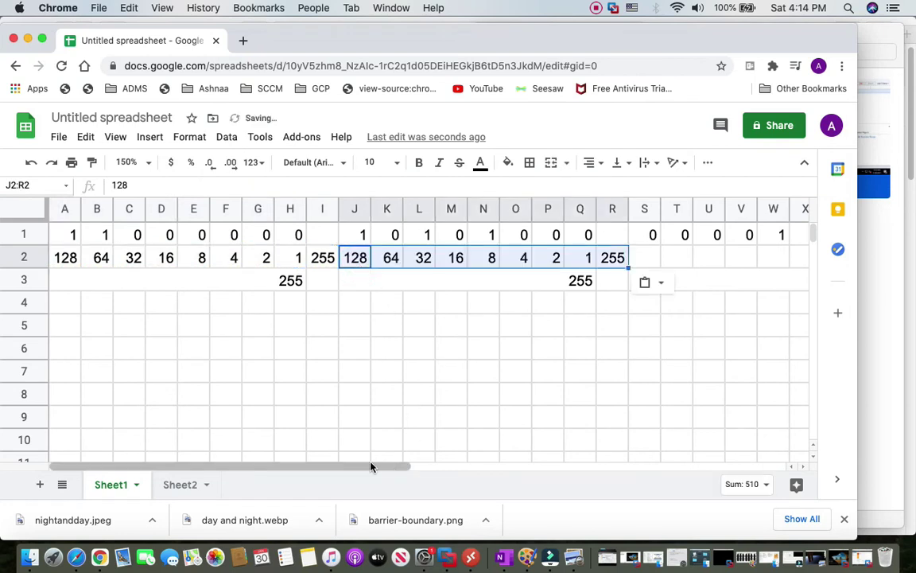
scroll(370, 462, "right", 4)
left_click(517, 257)
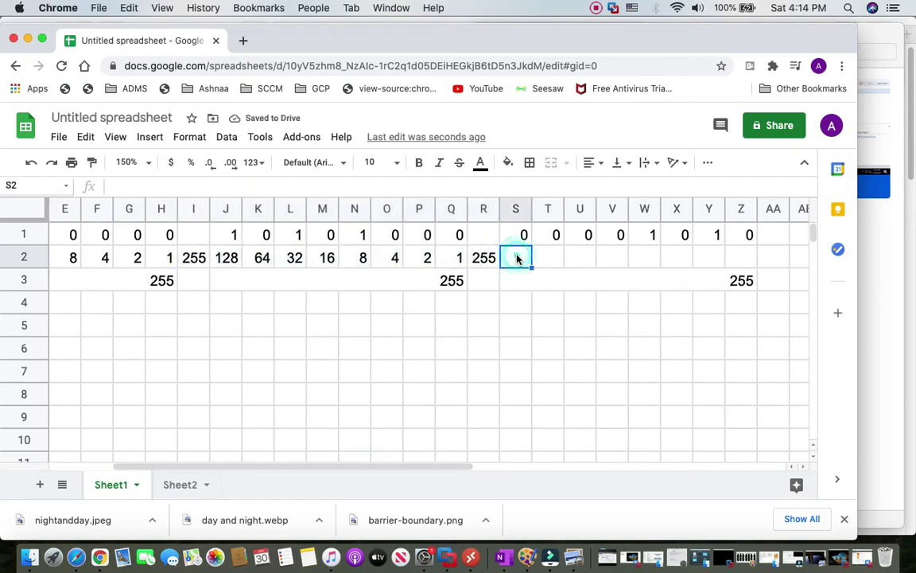
key("super+v")
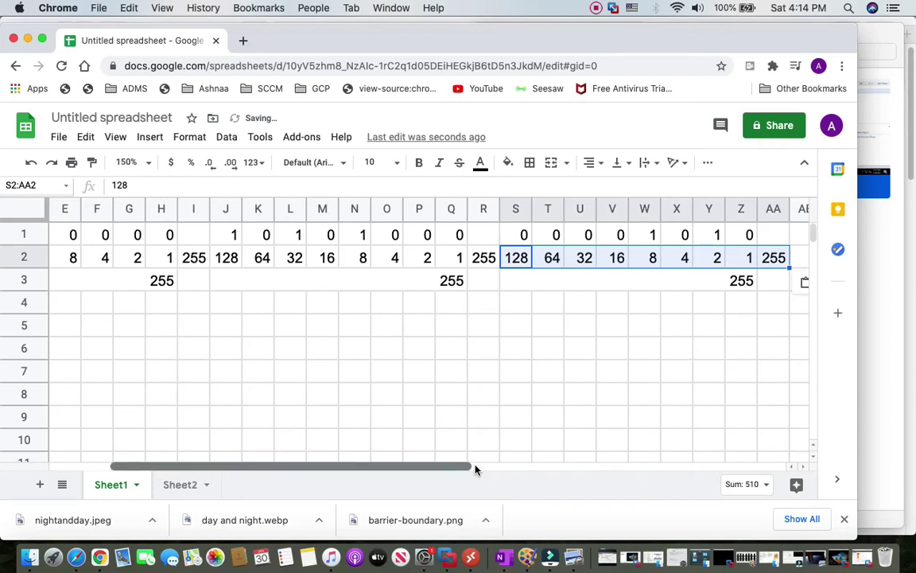
left_click_drag(476, 468, 634, 469)
left_click(484, 257)
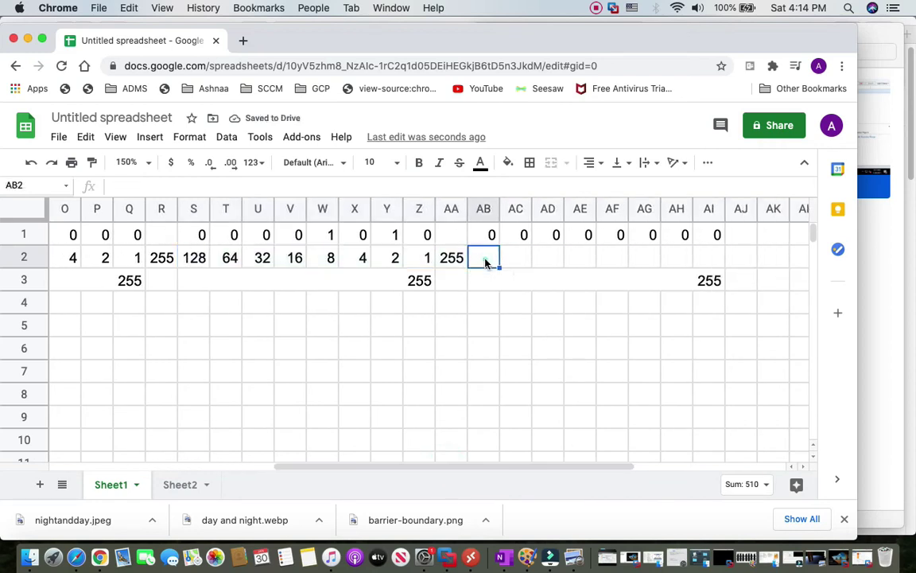
key("super+v")
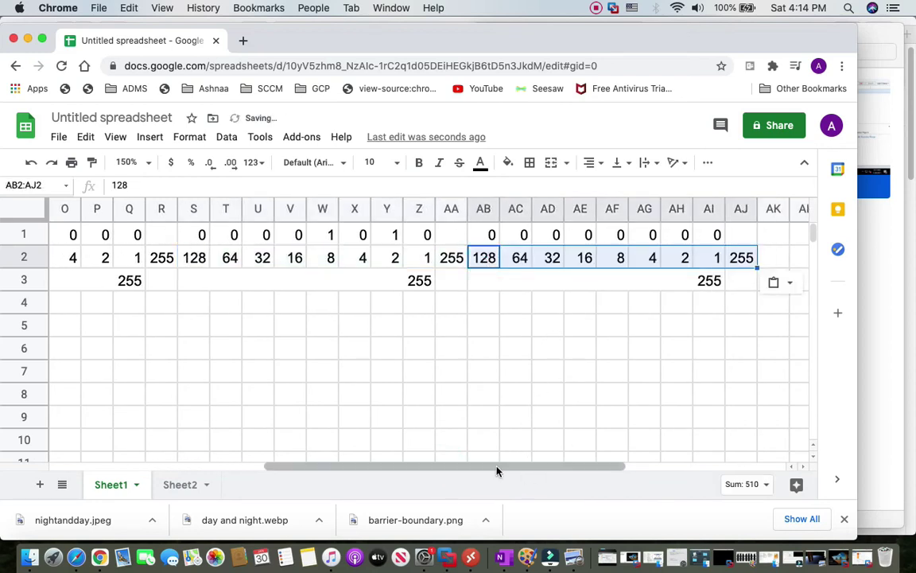
Set the first octet's unused bit values in C2:H2 to 0 and clear the sum in I2.
left_click_drag(493, 468, 194, 445)
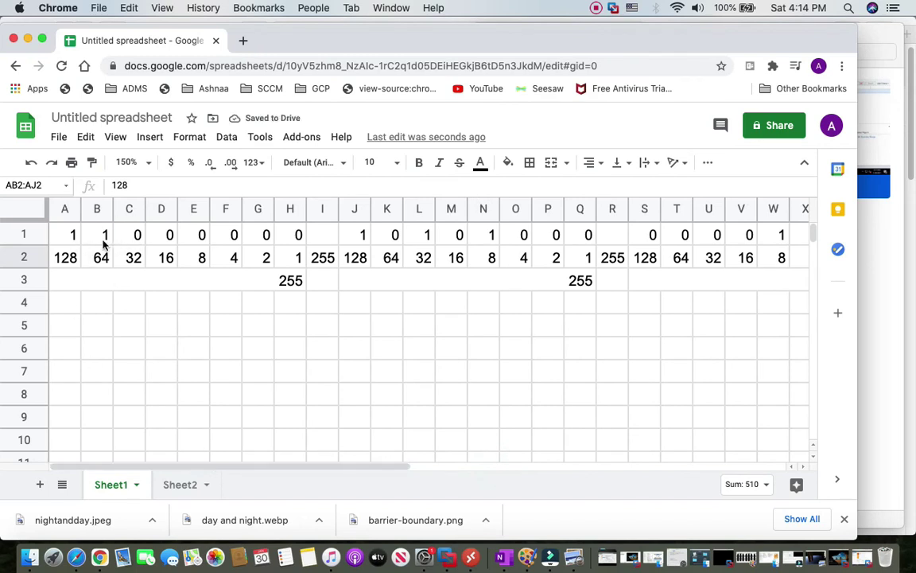
left_click(136, 261)
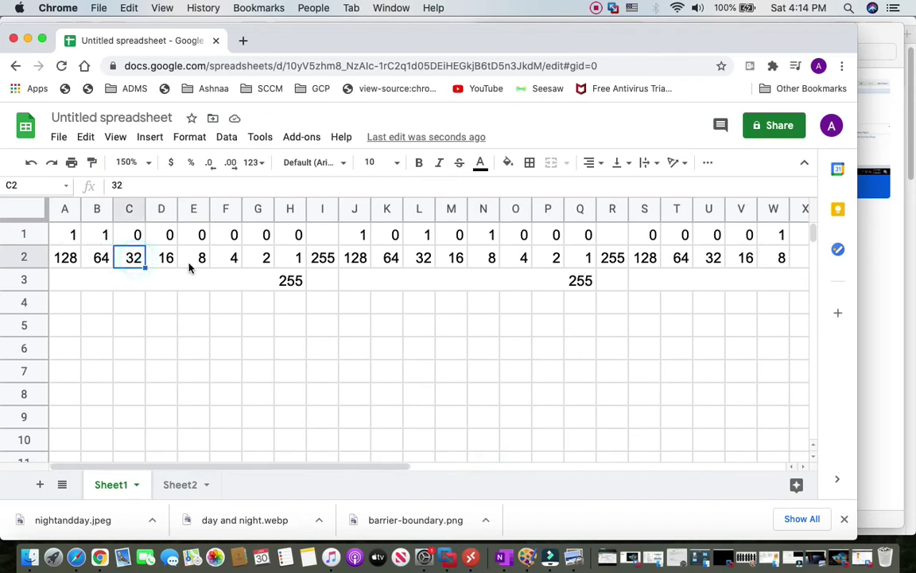
type("0\t0\t0\t0\t0\t")
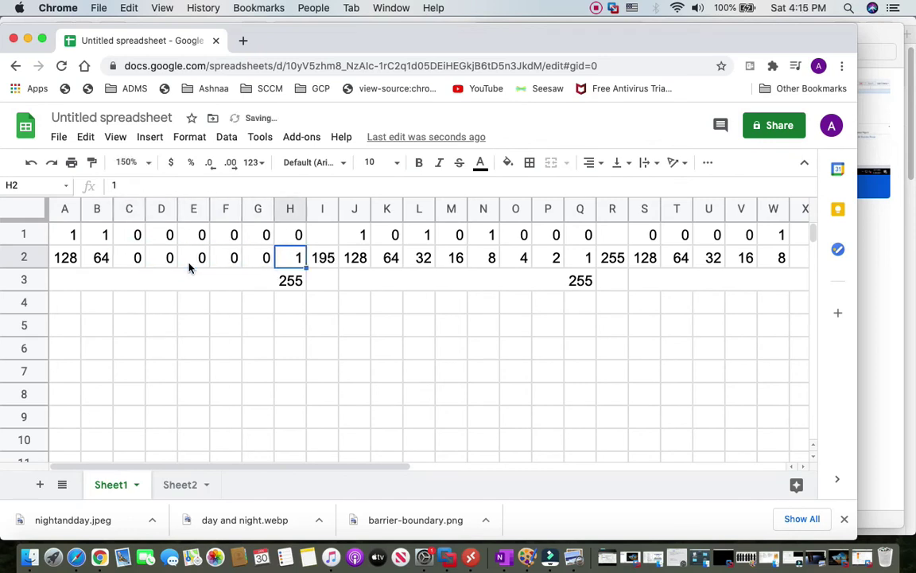
type("0\t0")
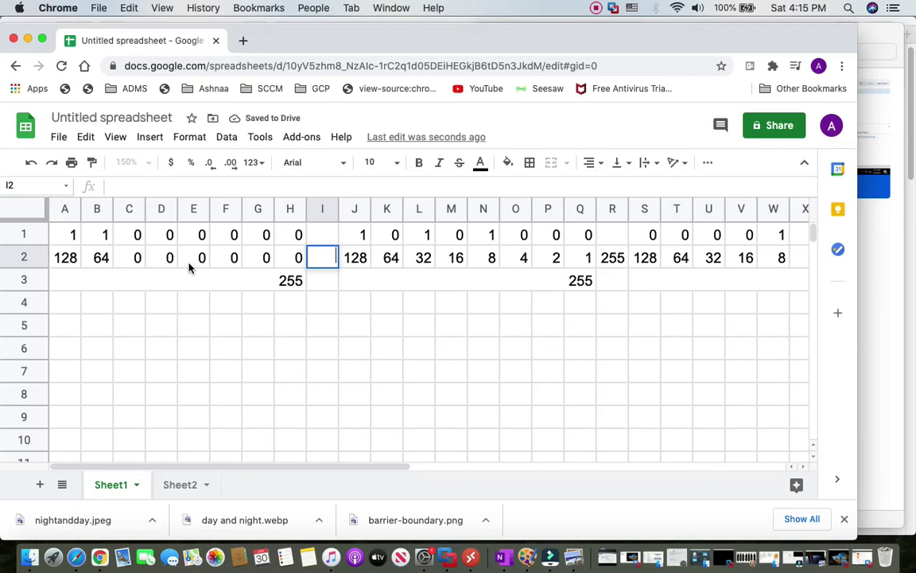
key("Return")
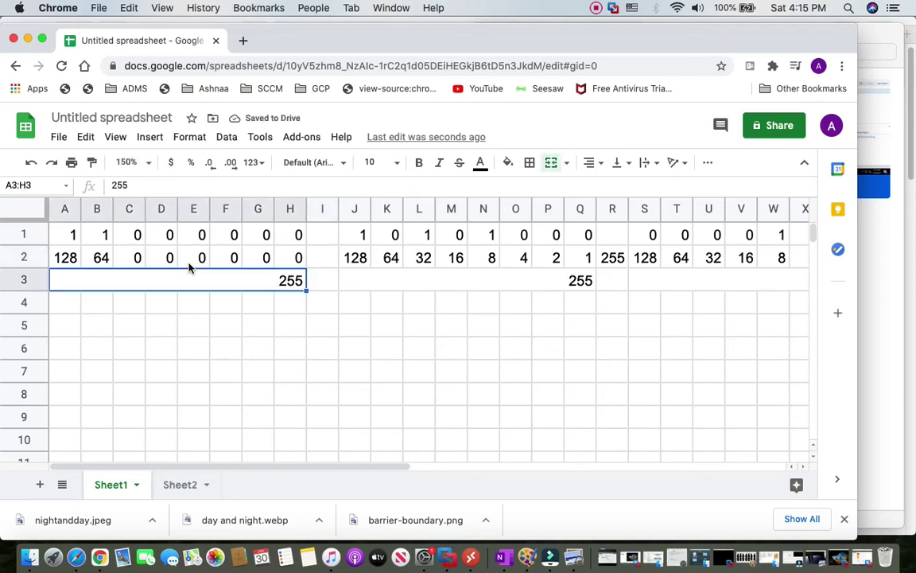
Enter a SUM formula in I2 that totals the first octet's bit values in A2:H2.
left_click(322, 259)
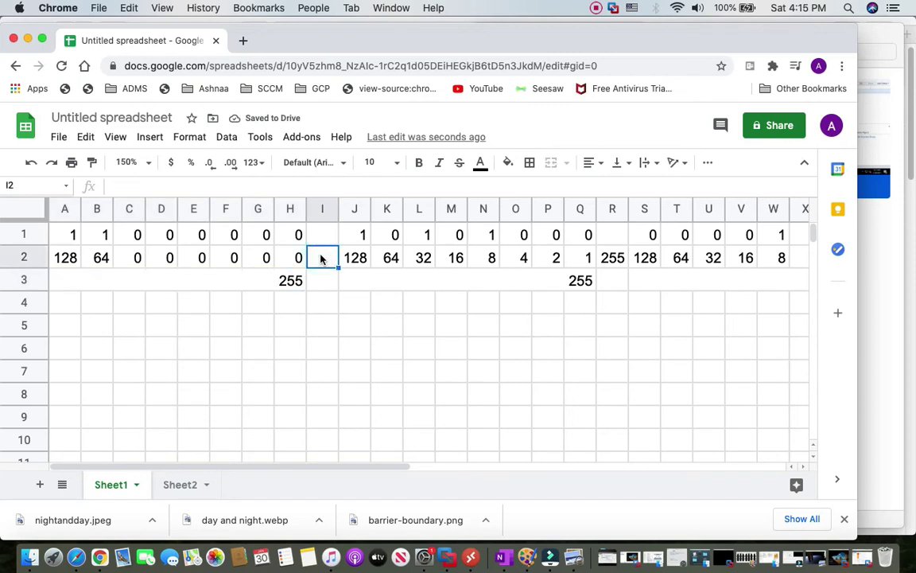
type("=SUm")
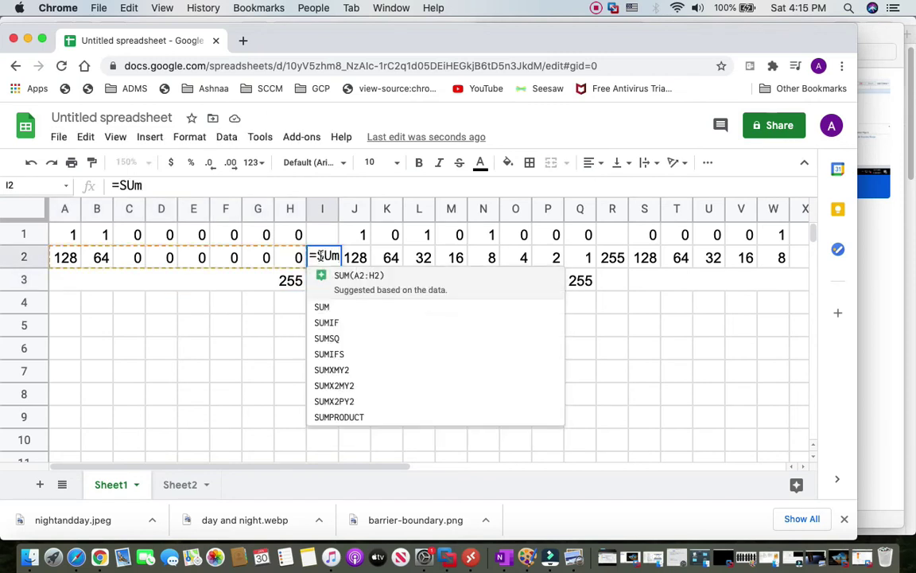
type("(")
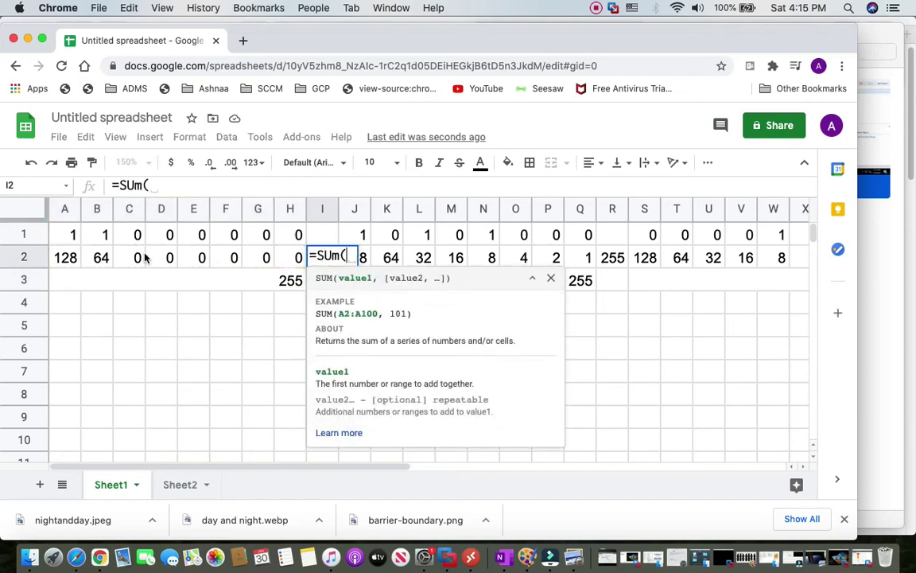
left_click_drag(68, 257, 293, 261)
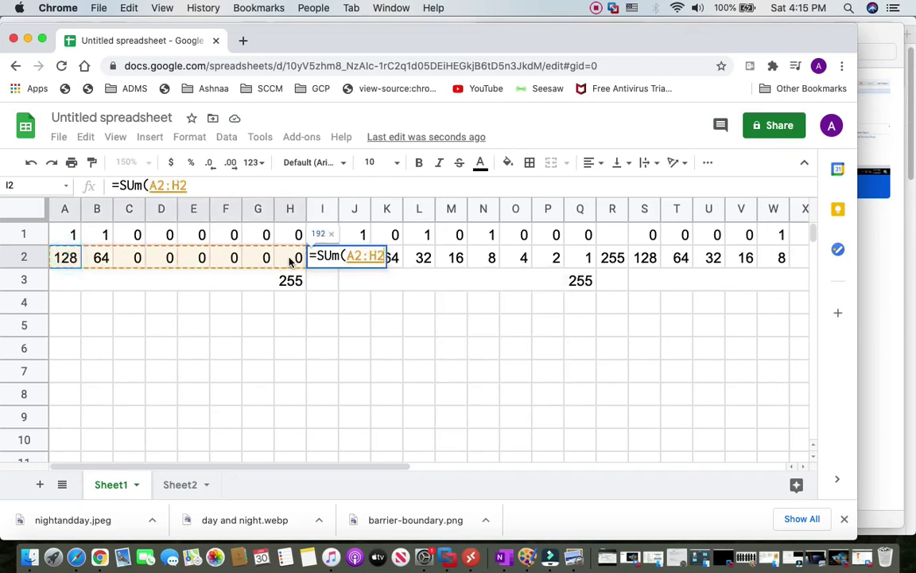
type(")")
key("Return")
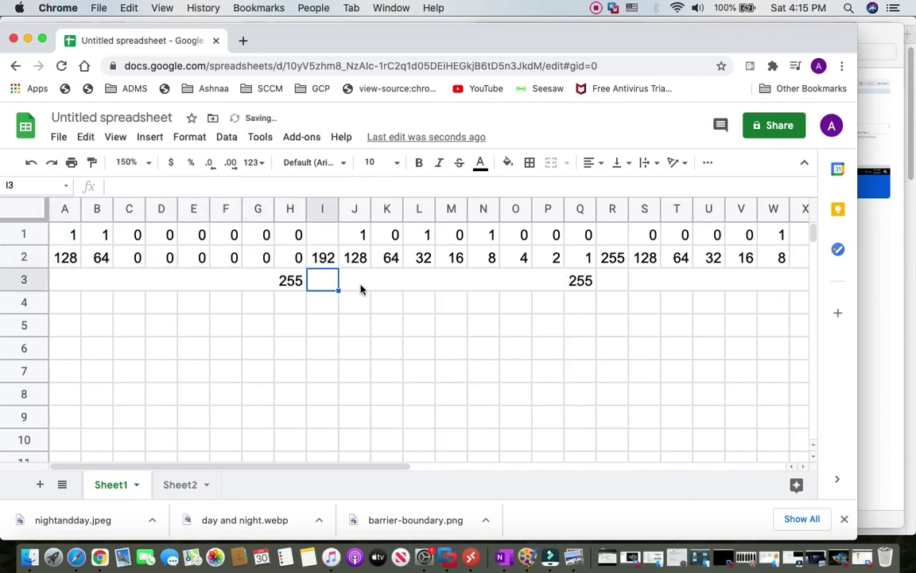
left_click(332, 263)
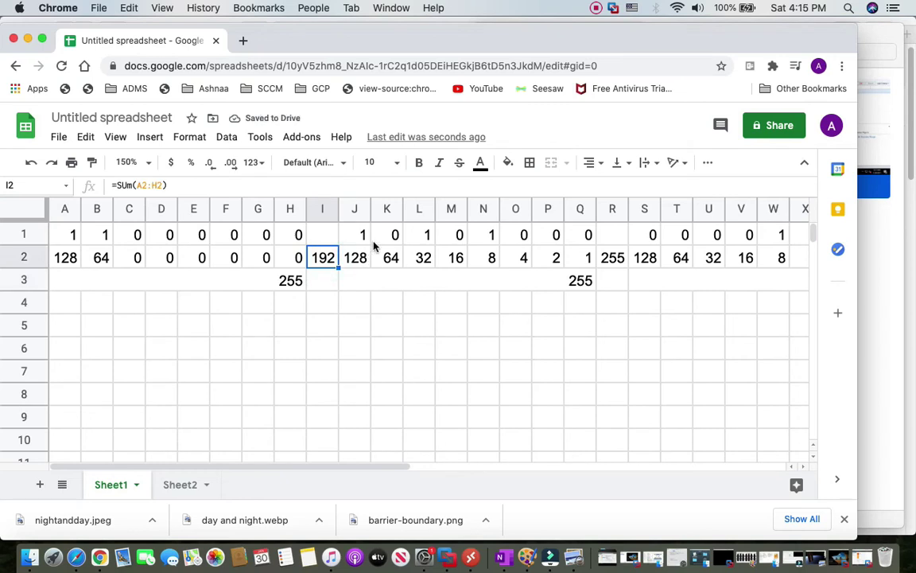
Set the second octet's unused bit values in K2, M2, O2, P2 and Q2 to 0.
left_click(390, 261)
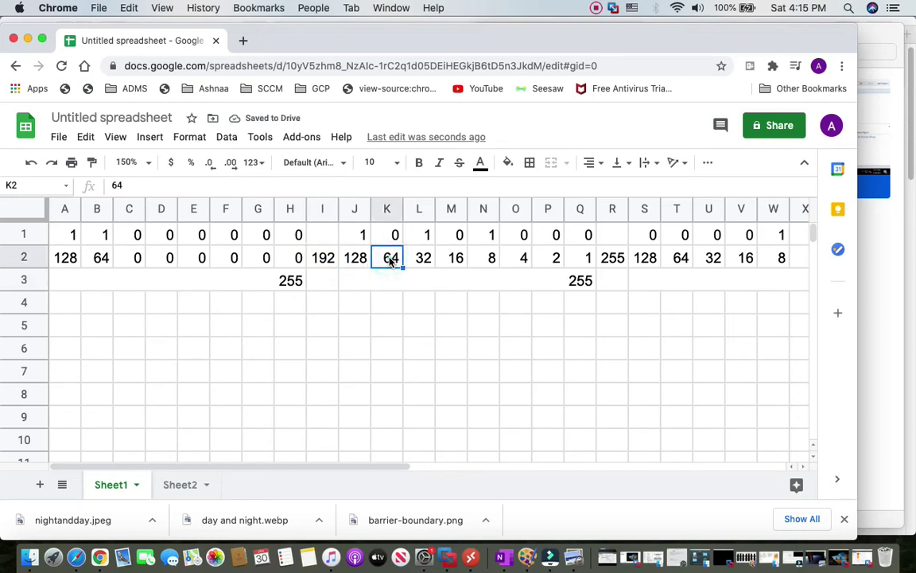
type("0")
left_click(454, 260)
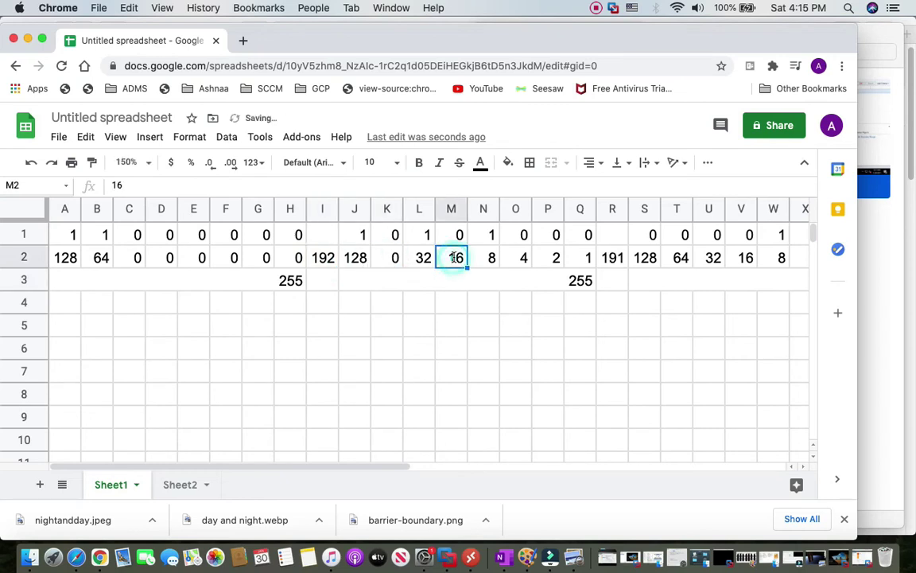
type("0")
left_click(492, 262)
left_click(517, 258)
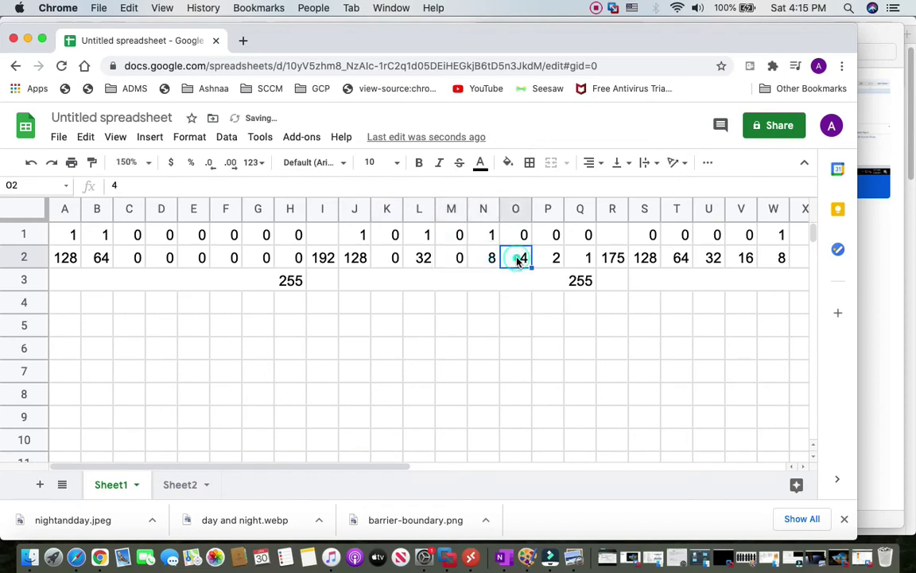
type("0")
left_click(558, 261)
type("0")
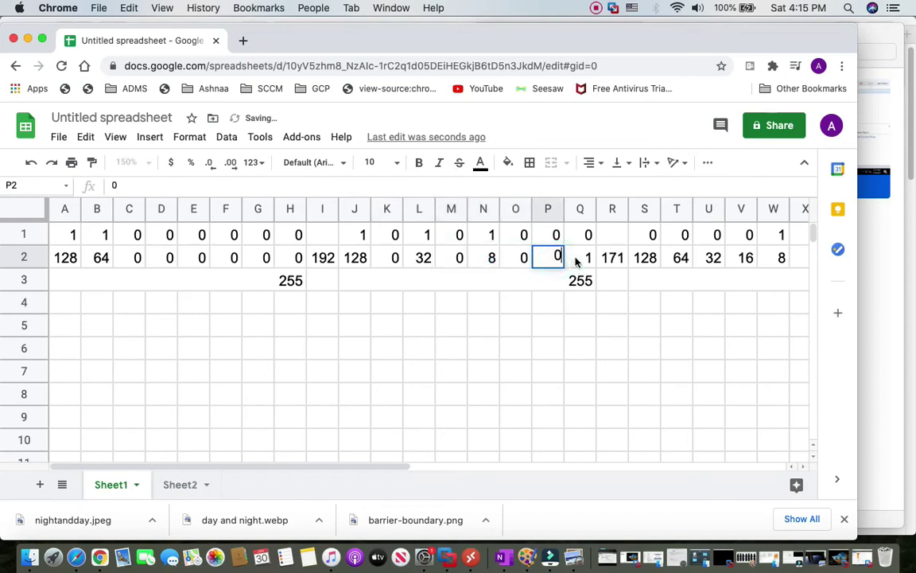
left_click(579, 261)
type("0")
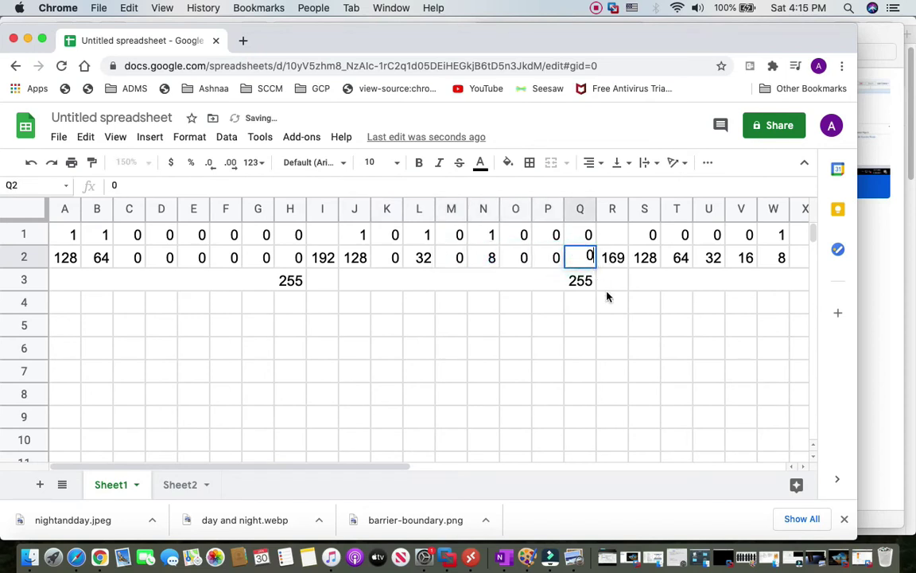
left_click(607, 296)
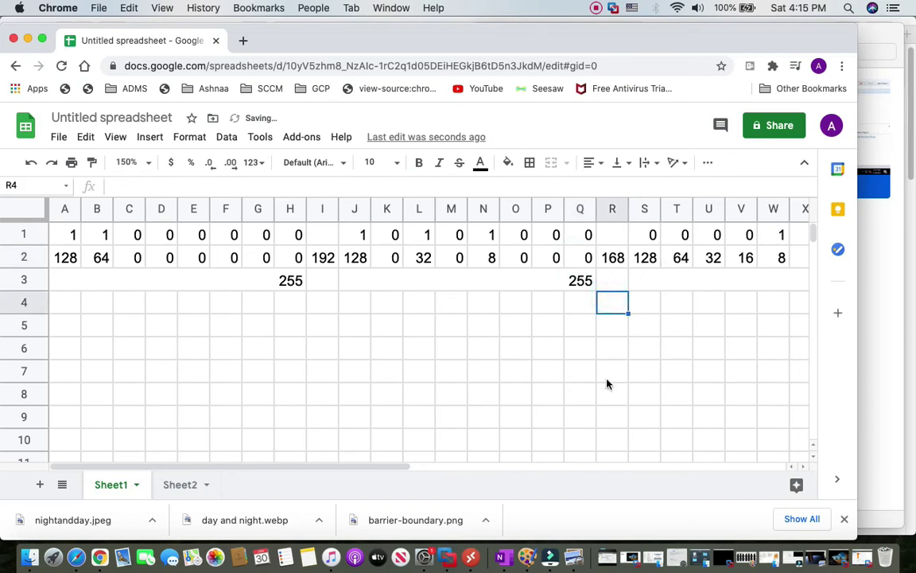
Set the third octet's unused bit values in S2:V2, X2 and Z2 to 0.
left_click(649, 258)
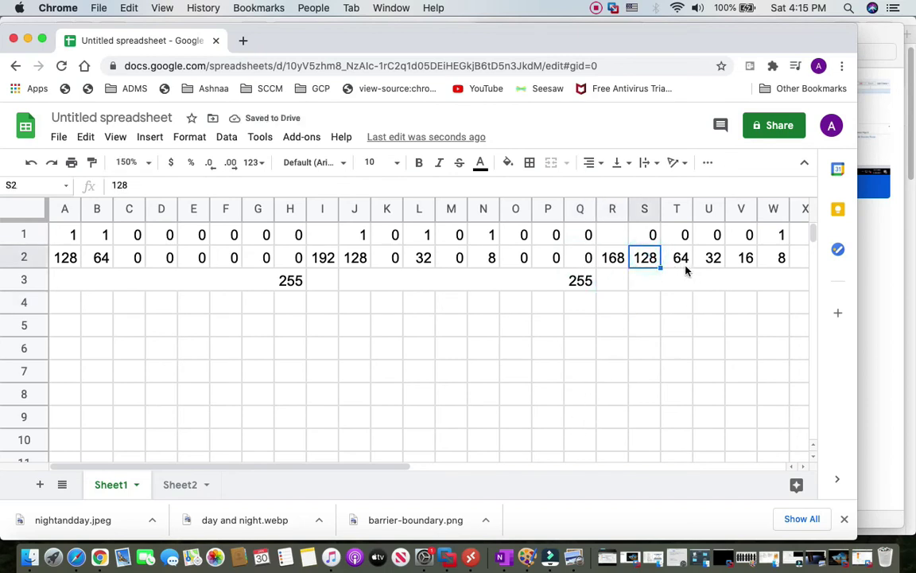
type("0")
left_click(681, 260)
type("0")
left_click(714, 262)
type("0")
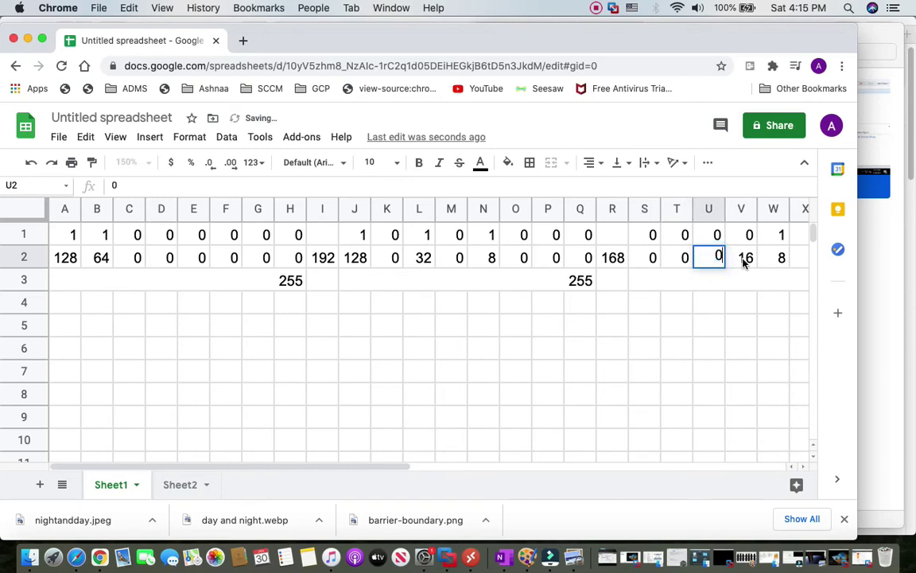
left_click(744, 259)
type("0")
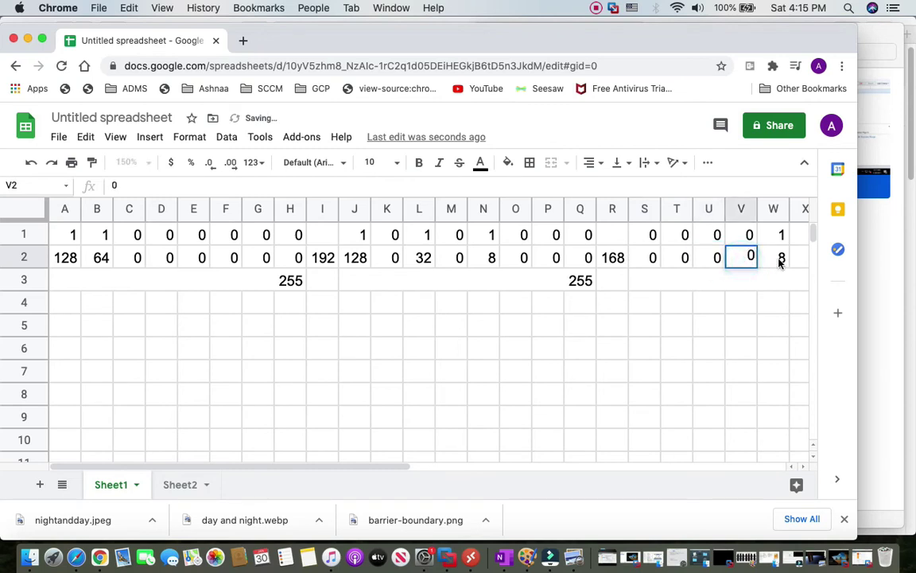
left_click_drag(393, 466, 528, 465)
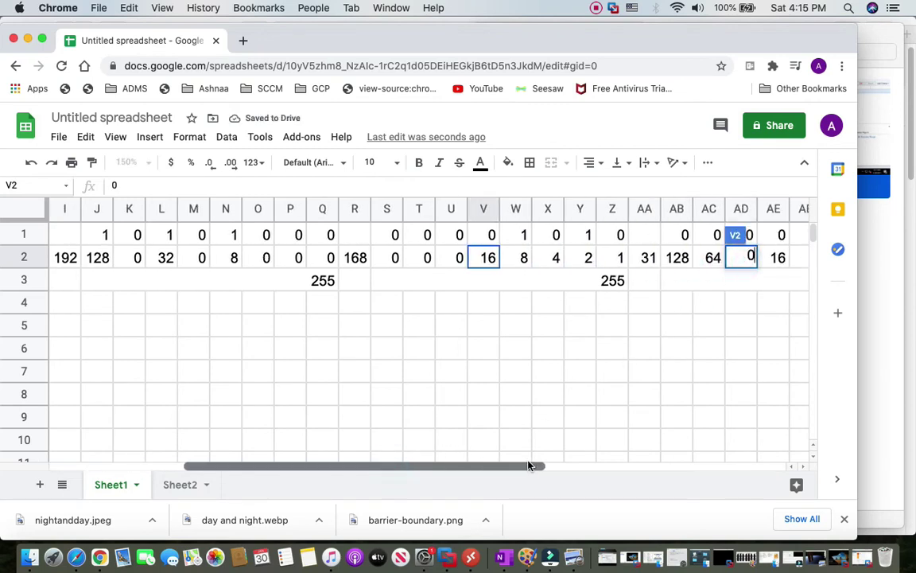
left_click(555, 259)
type("0")
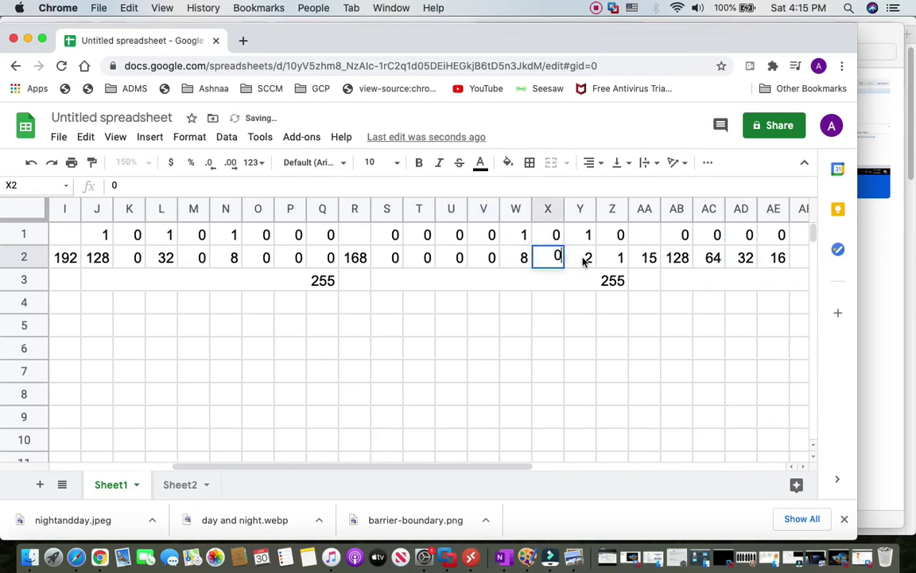
left_click(588, 257)
left_click(621, 256)
type("0")
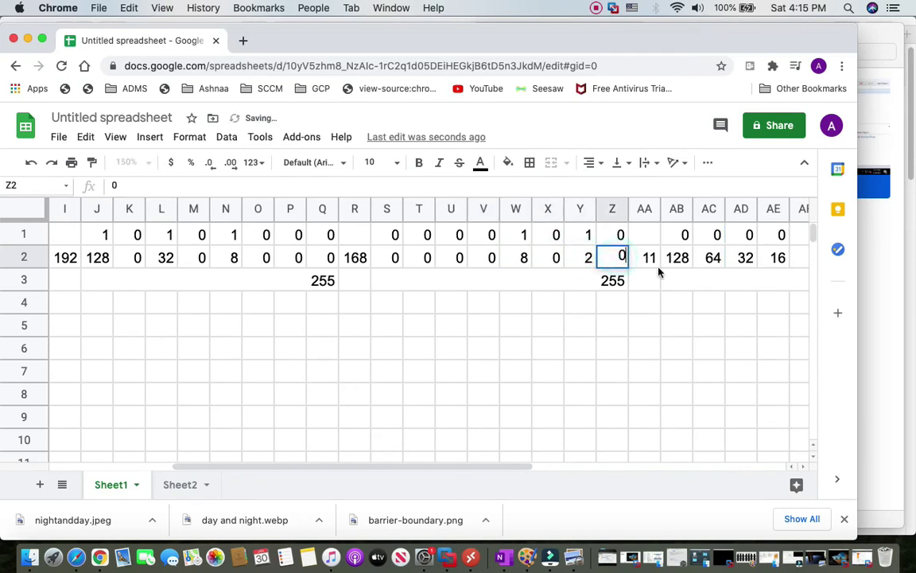
Set all eight bit values of the fourth octet, AB2:AI2, to 0 and clear the sum in AJ2.
left_click(677, 267)
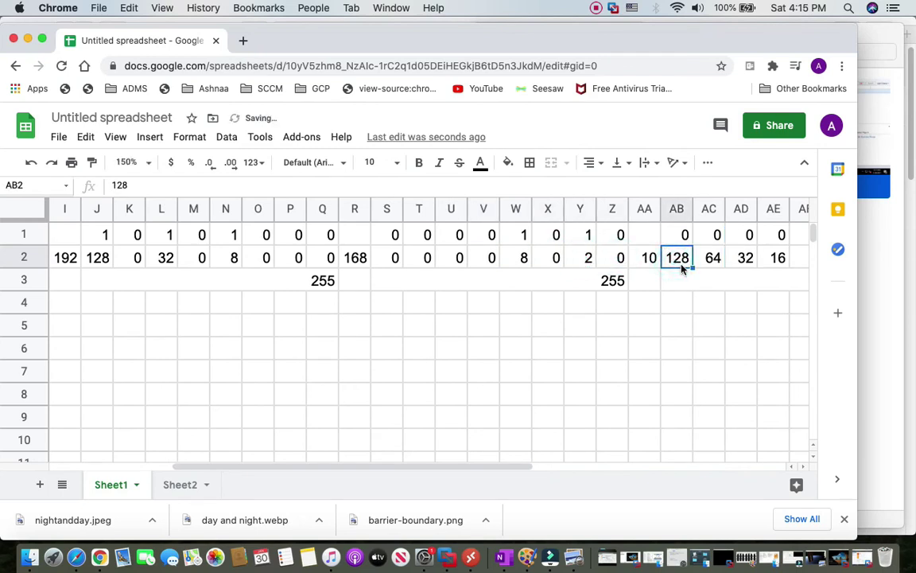
type("0")
key("Tab")
type("0")
key("Tab")
type("0")
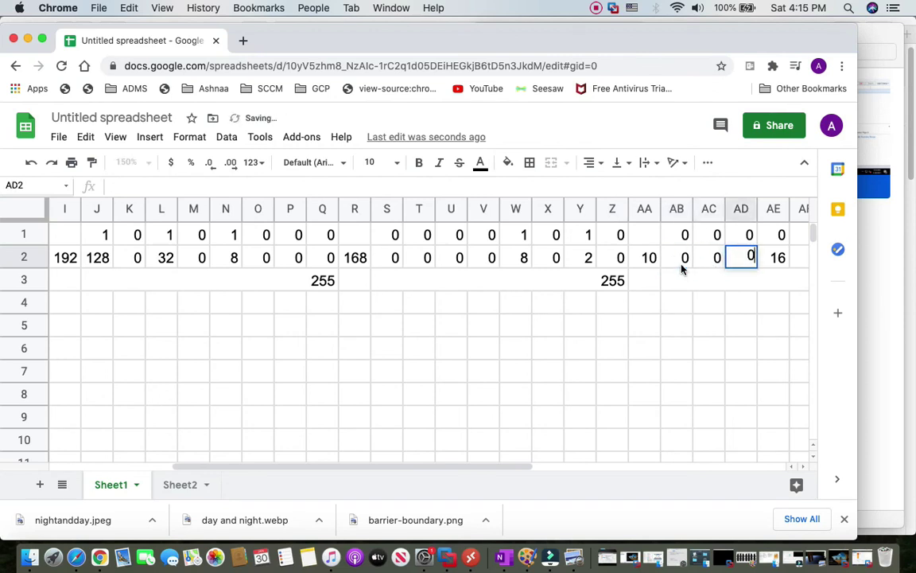
key("Tab")
type("0\t0")
key("Tab")
type("0")
key("Tab")
type("0")
key("Tab")
type("0")
key("Tab")
type("0")
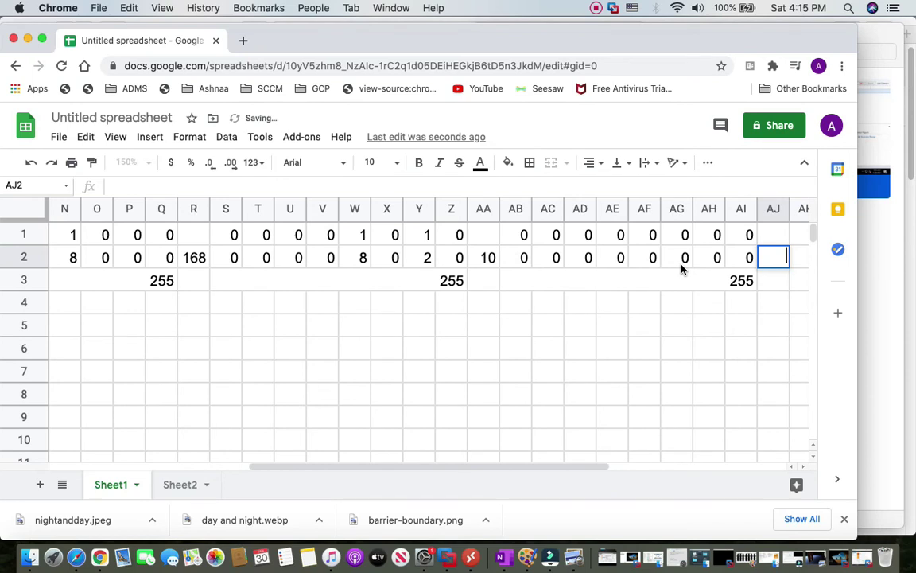
left_click(705, 351)
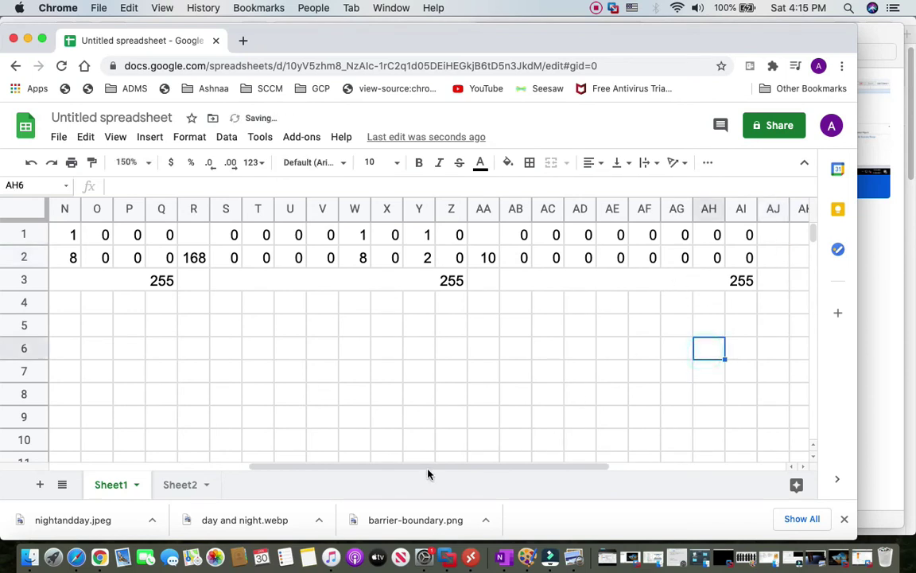
left_click_drag(434, 469, 211, 429)
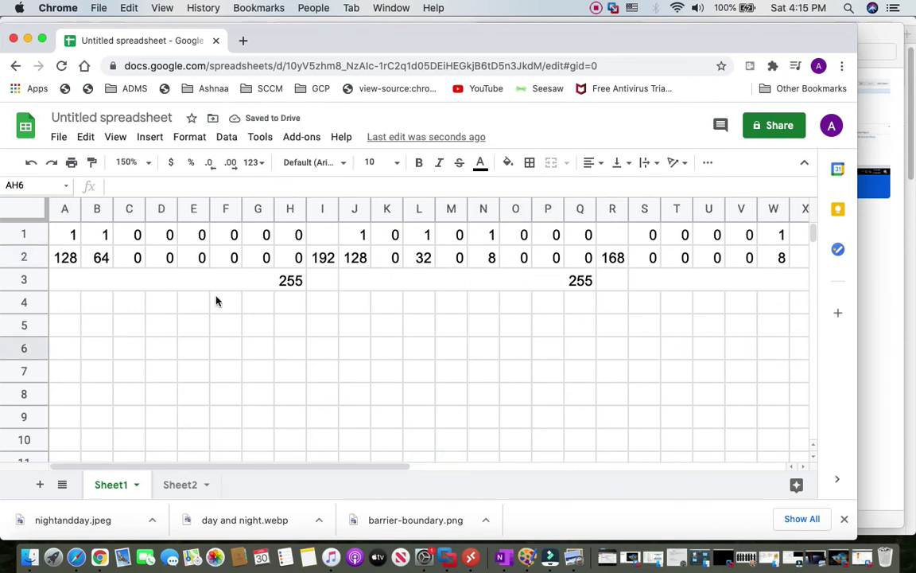
Review the octet sums in I2, R2 and AA2 and the bit values across all four octets.
left_click(332, 264)
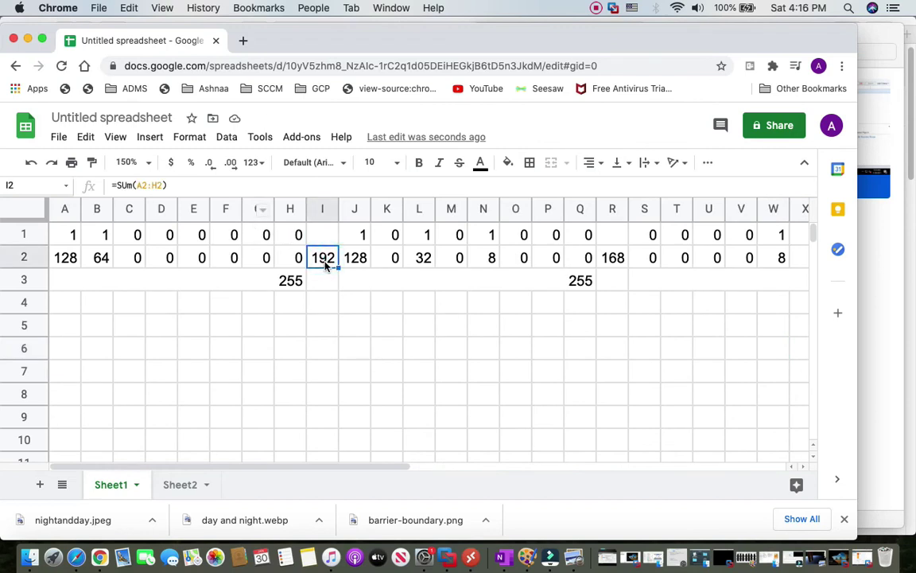
left_click(265, 354)
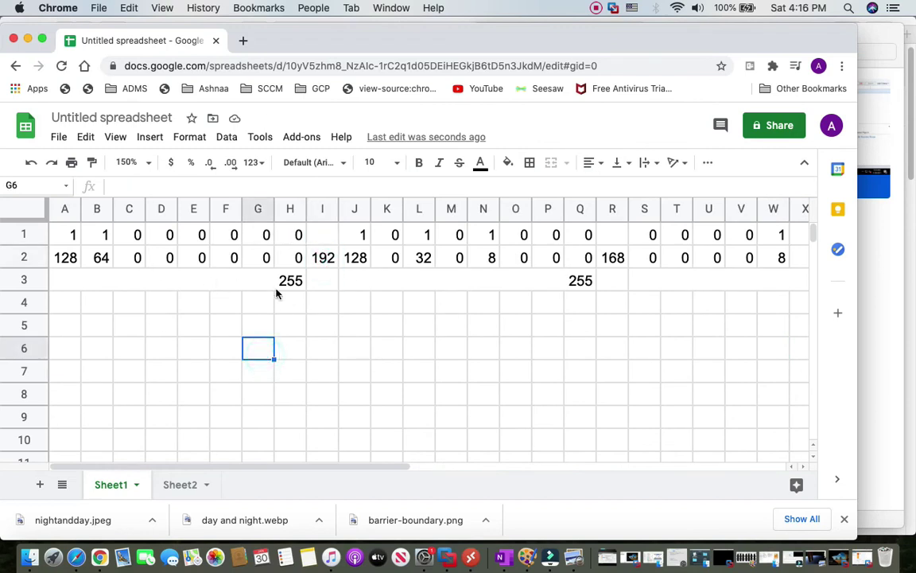
left_click(334, 262)
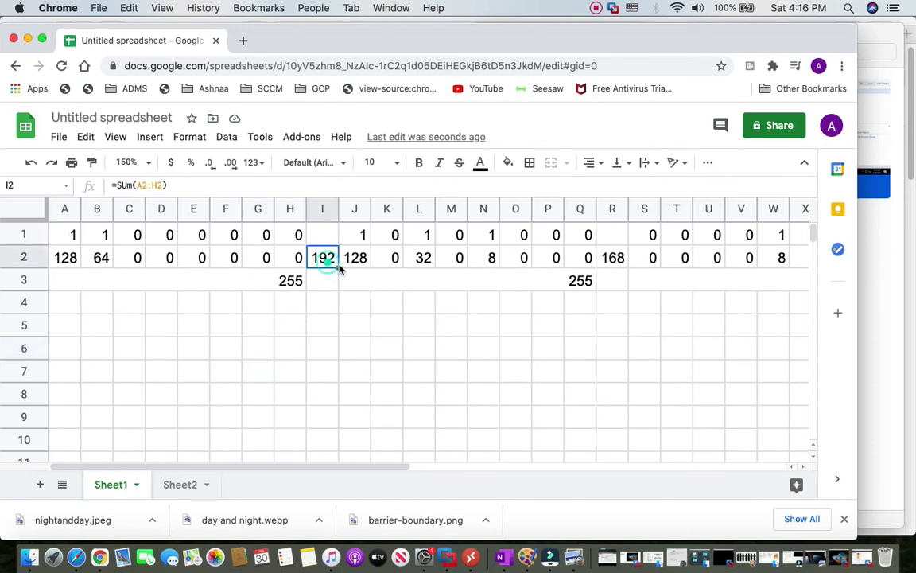
left_click(617, 262)
left_click_drag(396, 467, 619, 470)
left_click(455, 259)
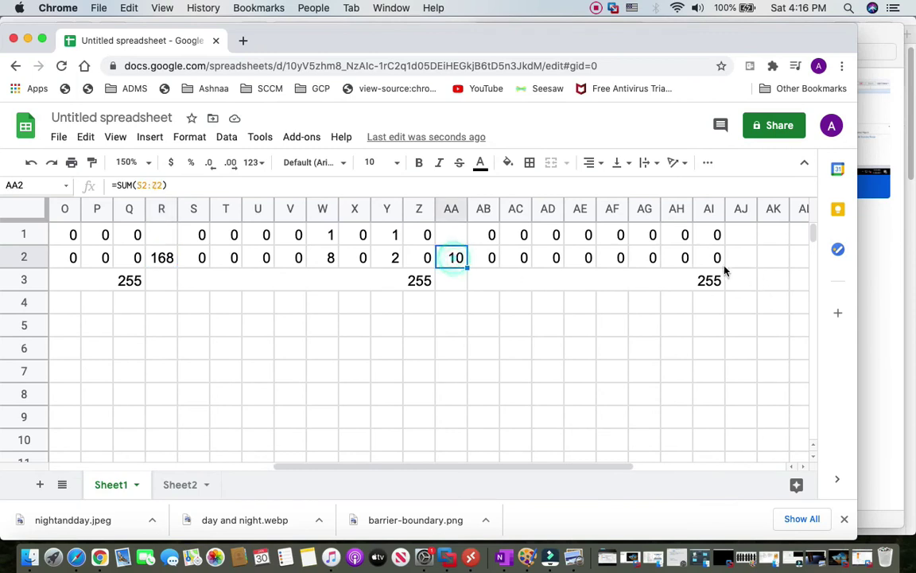
left_click_drag(434, 467, 164, 467)
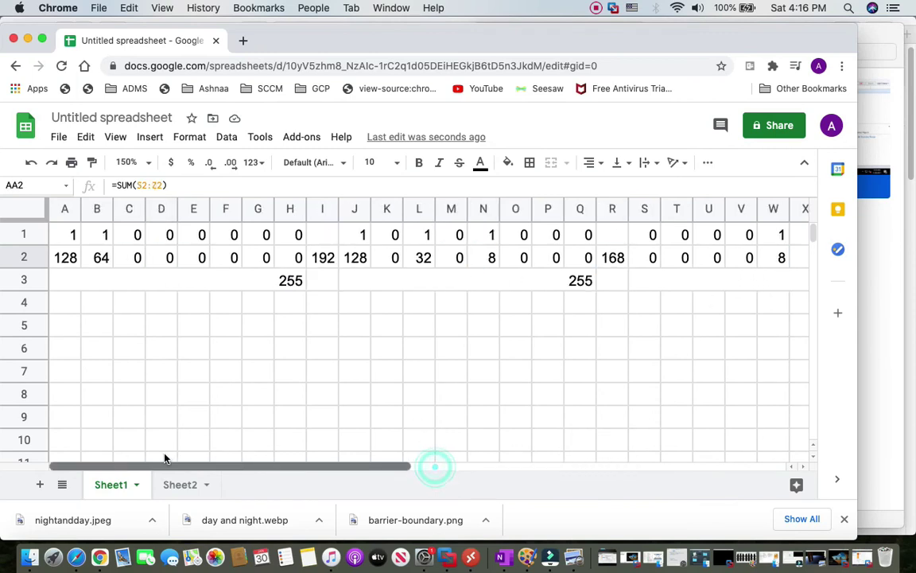
left_click_drag(320, 467, 415, 429)
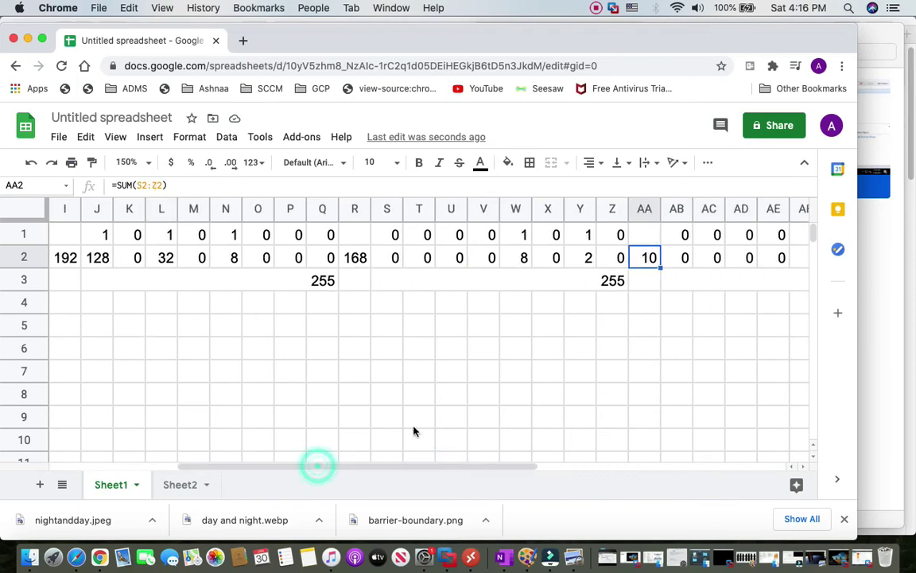
Set the fourth octet's subnet mask value in the merged cell AB3:AI3 to 0.
left_click_drag(503, 466, 699, 466)
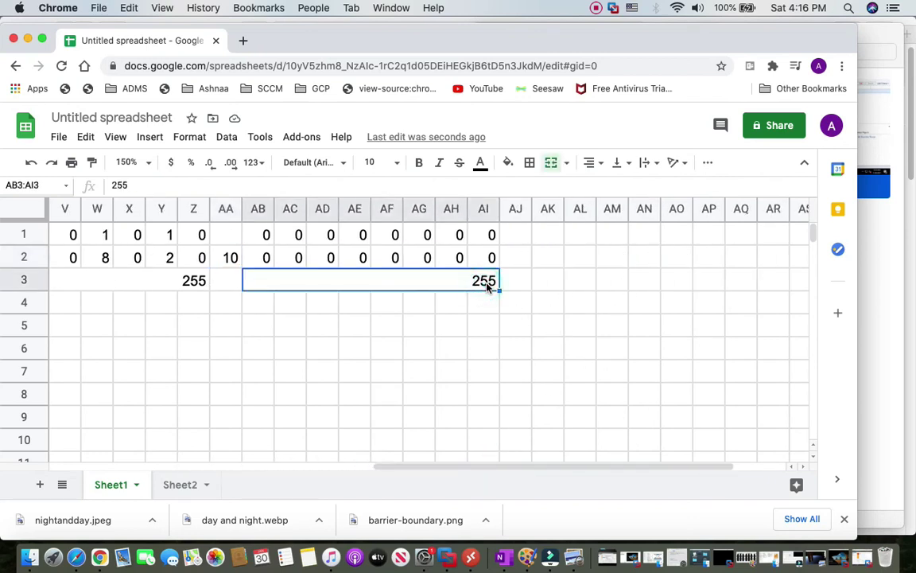
type("0")
left_click(413, 350)
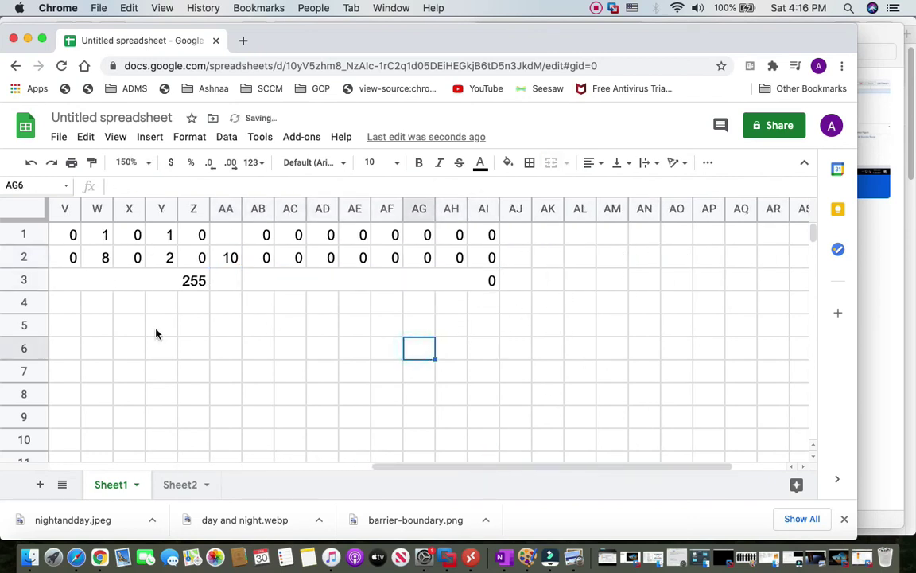
Enter 255 in H4 and Q4, beneath the subnet mask values of the first and second octets.
left_click_drag(378, 464, 37, 452)
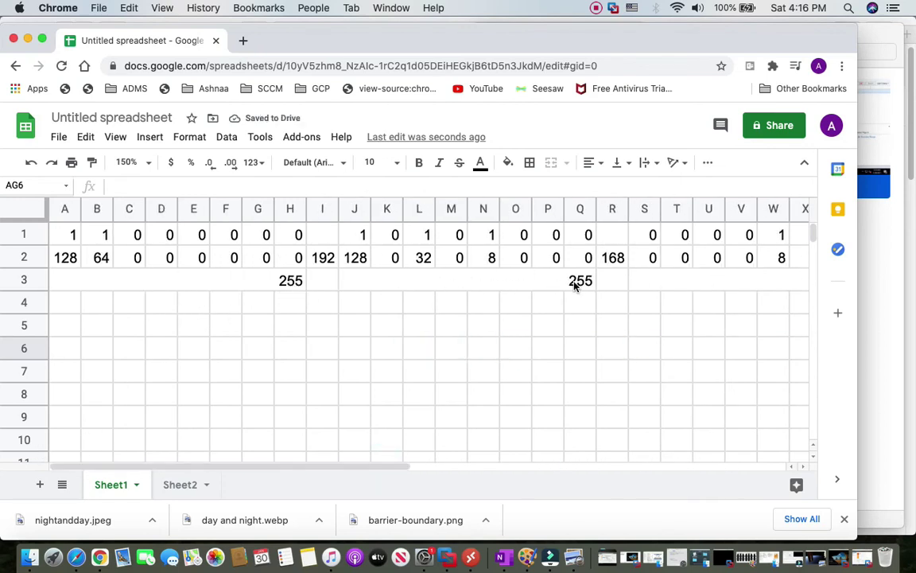
left_click_drag(364, 468, 605, 470)
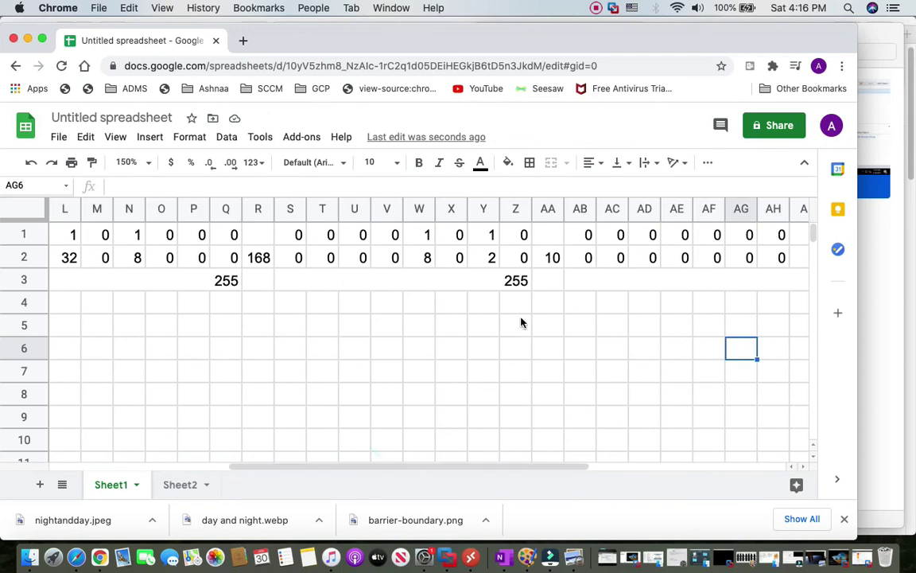
left_click_drag(527, 468, 682, 473)
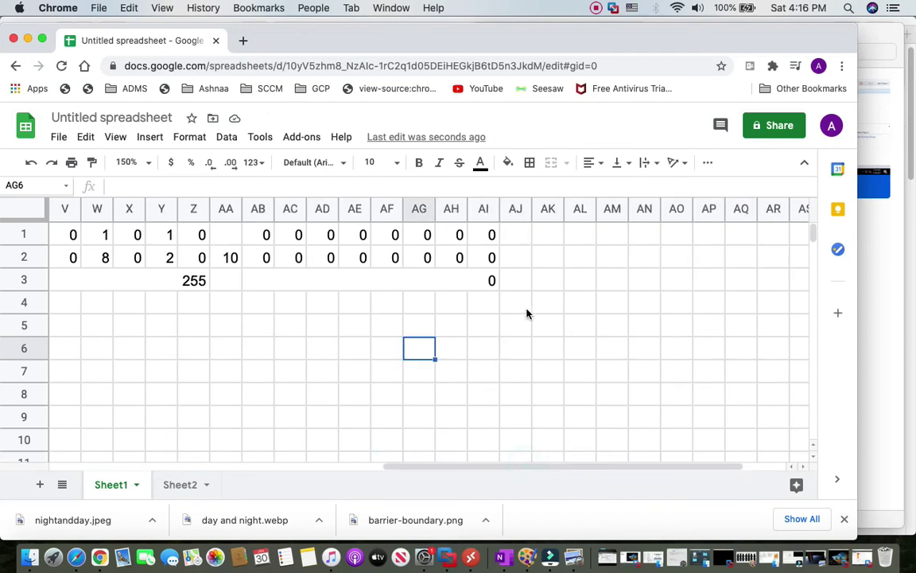
left_click_drag(475, 471, 64, 442)
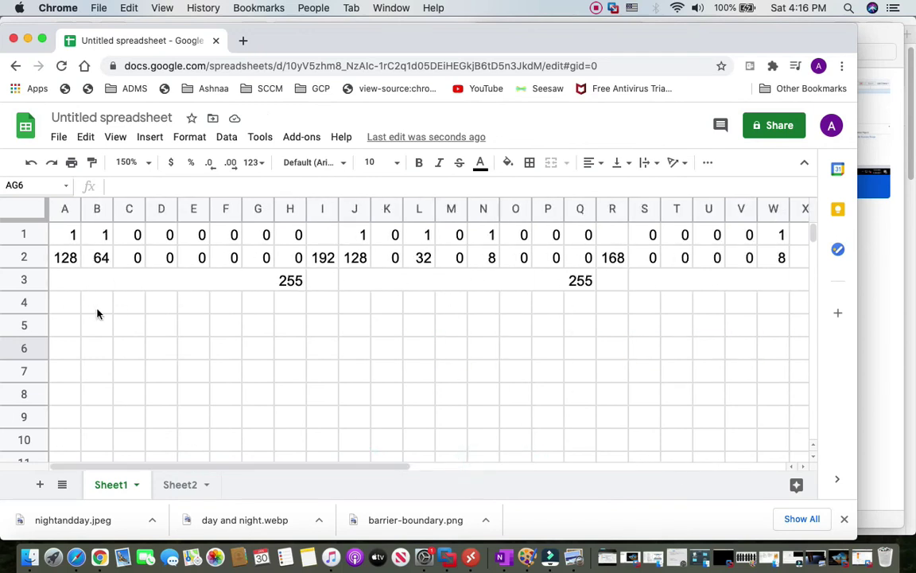
left_click(293, 310)
type("255")
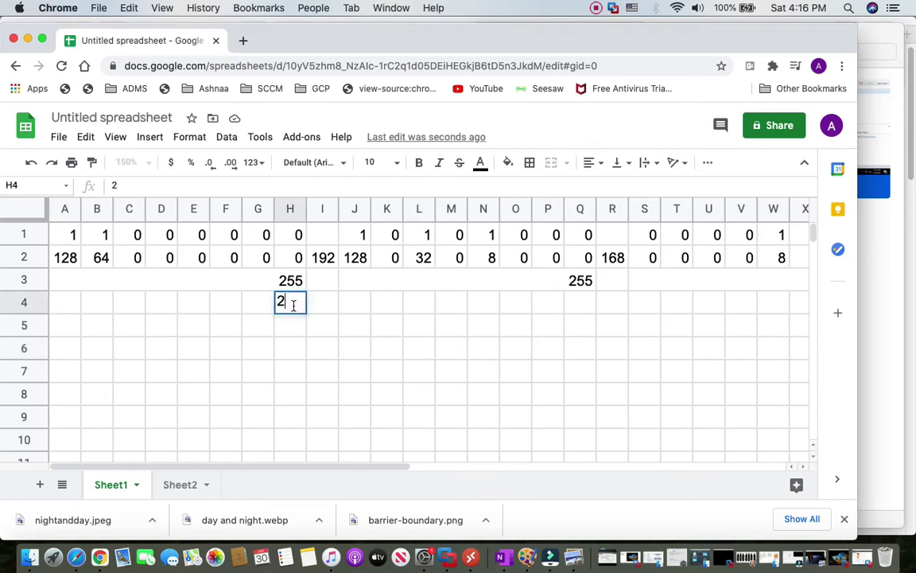
left_click(609, 316)
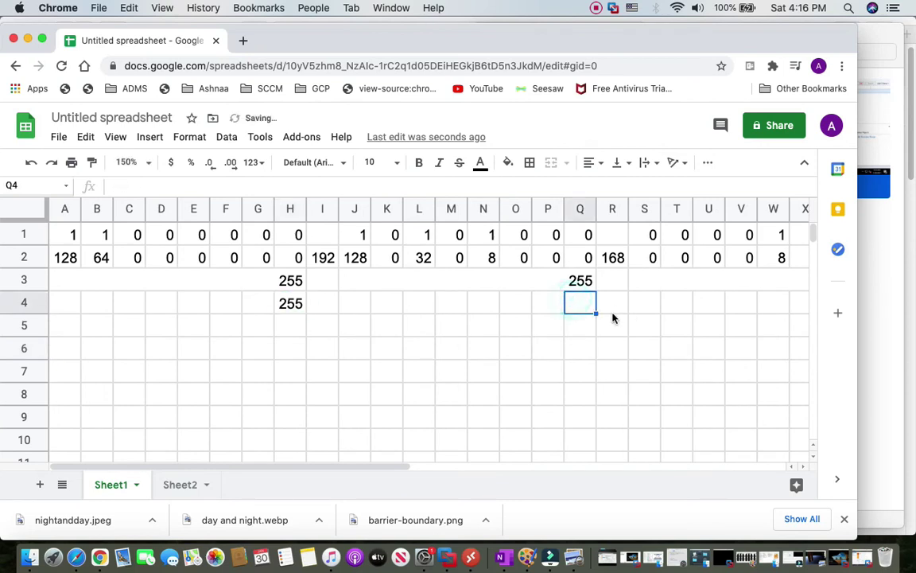
type("255")
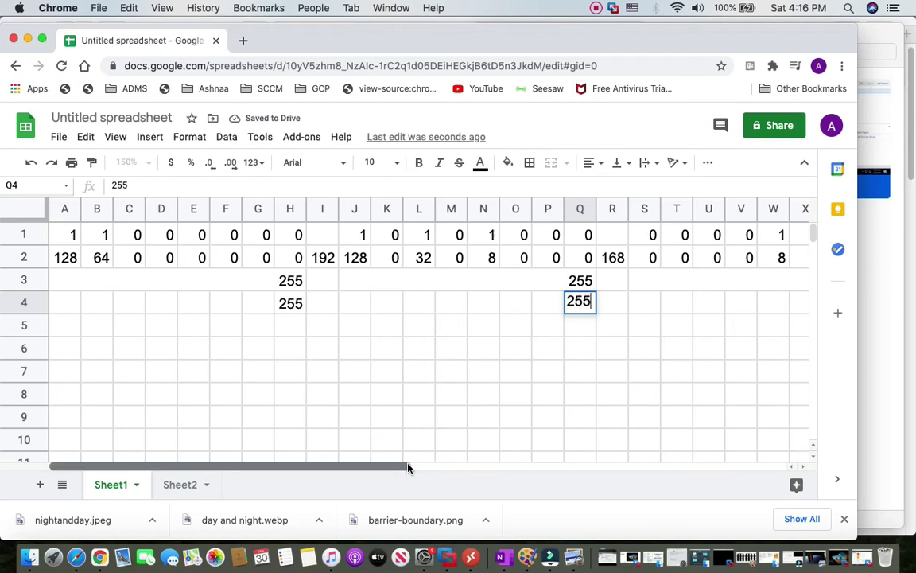
Enter 255 in Z4 and AI4, beneath the subnet mask values of the third and fourth octets.
left_click_drag(402, 466, 572, 468)
left_click(517, 302)
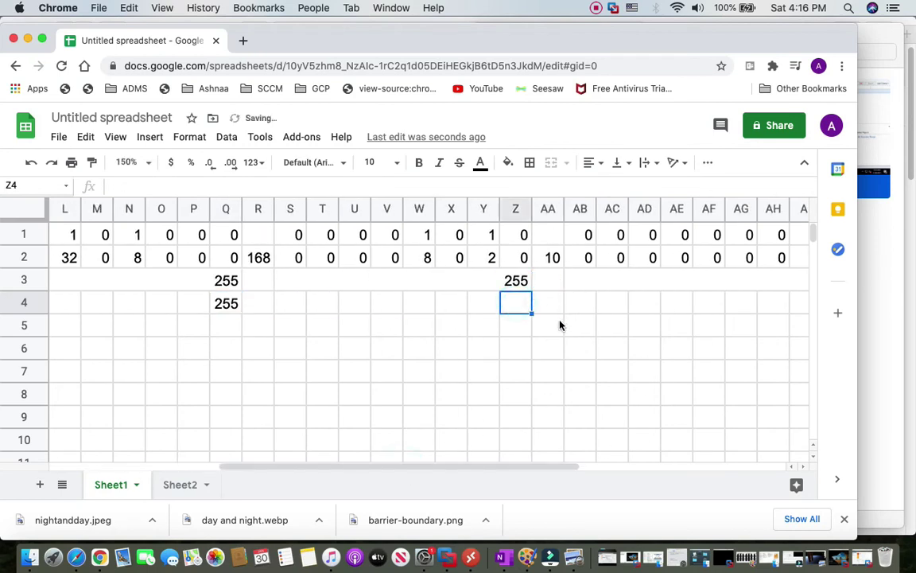
type("255")
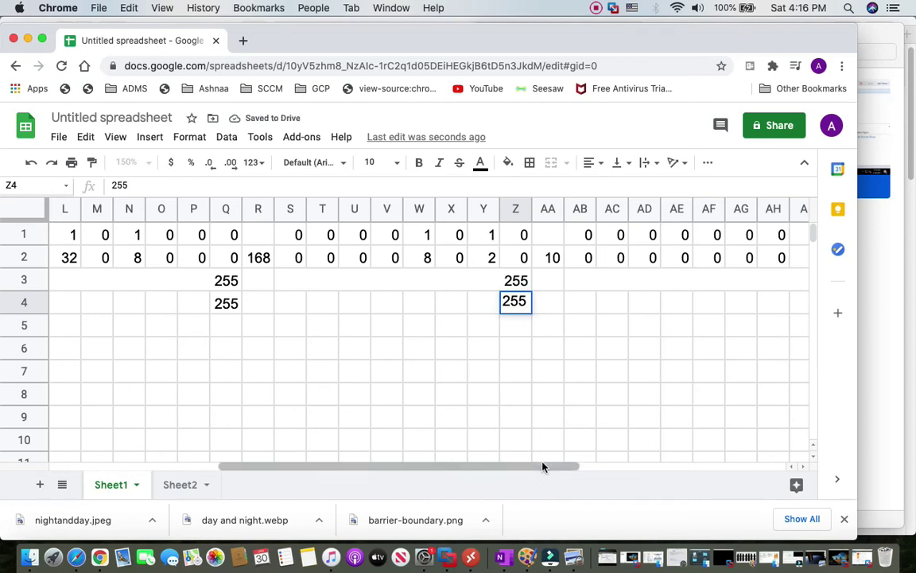
left_click_drag(544, 468, 703, 468)
left_click(488, 306)
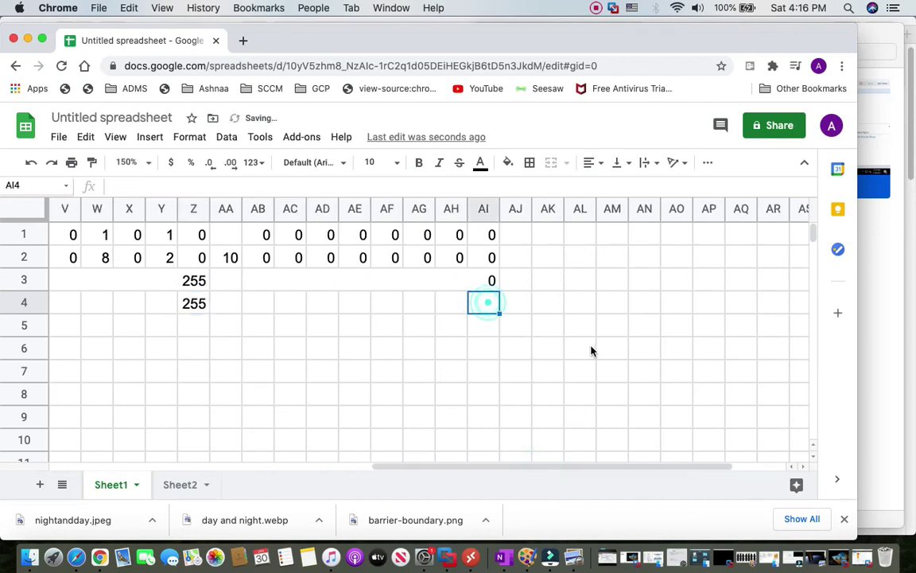
type("255")
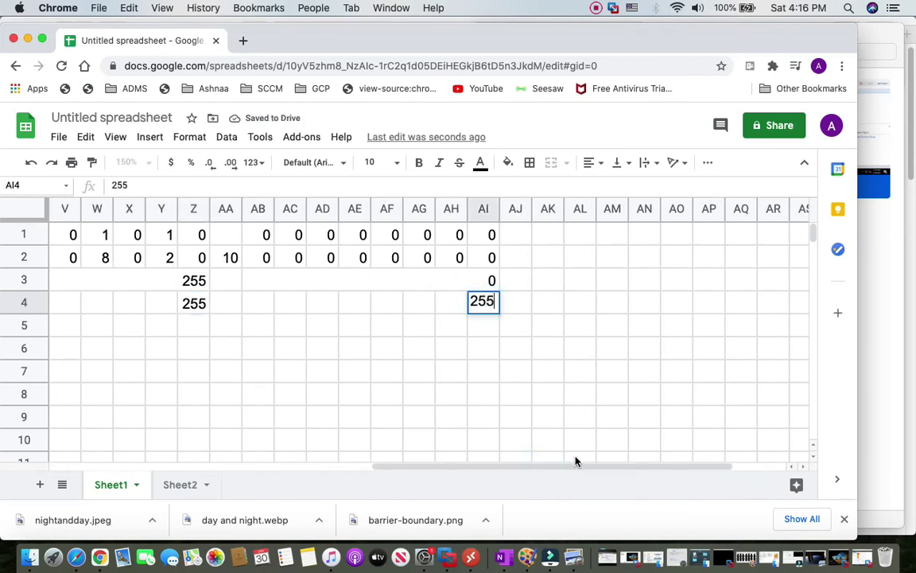
left_click_drag(579, 466, 155, 433)
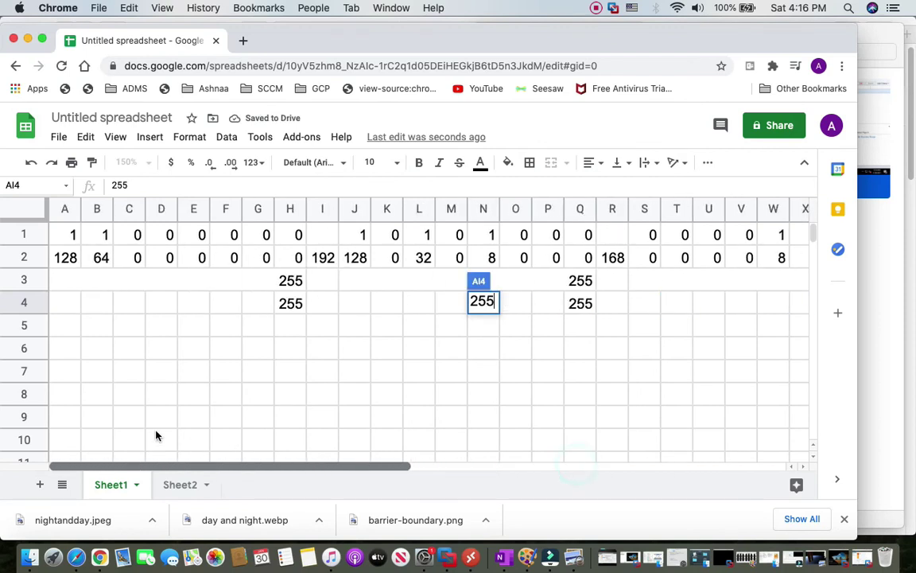
left_click(366, 372)
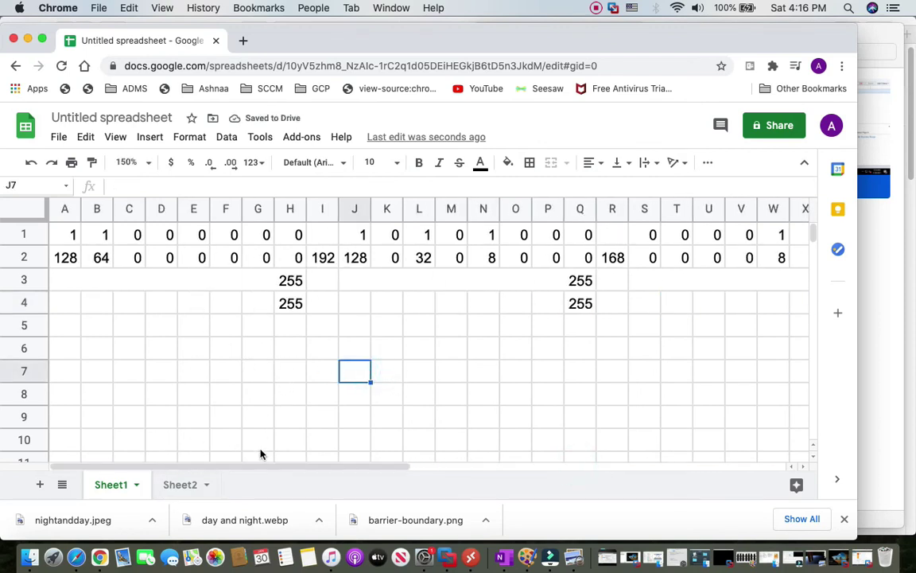
Set the fourth octet's bits in AF1 and AH1 to 1.
left_click_drag(301, 464, 487, 454)
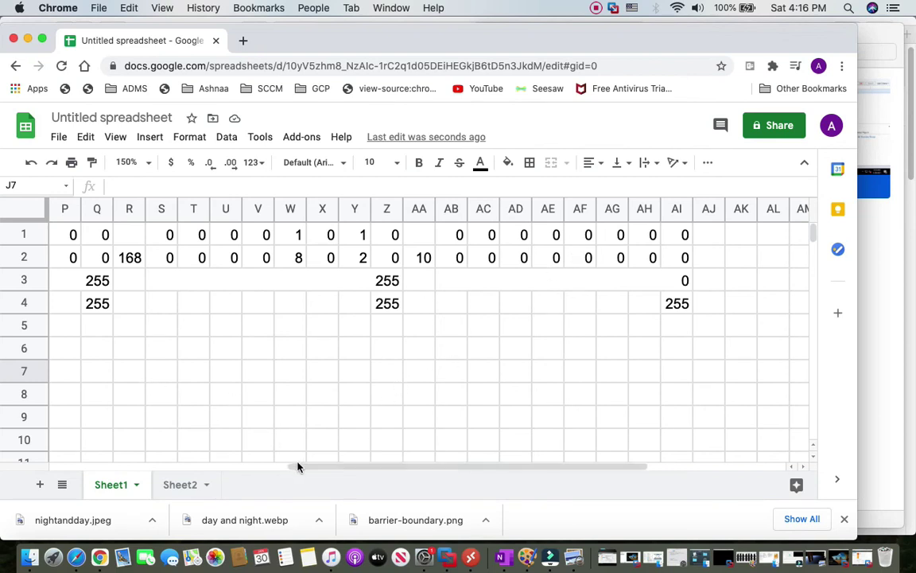
left_click(588, 235)
type("1")
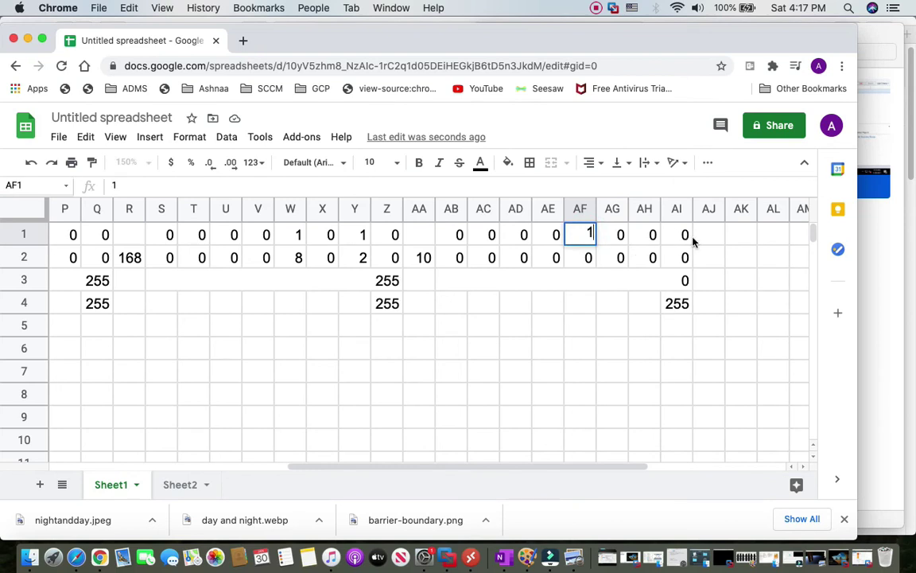
left_click(652, 236)
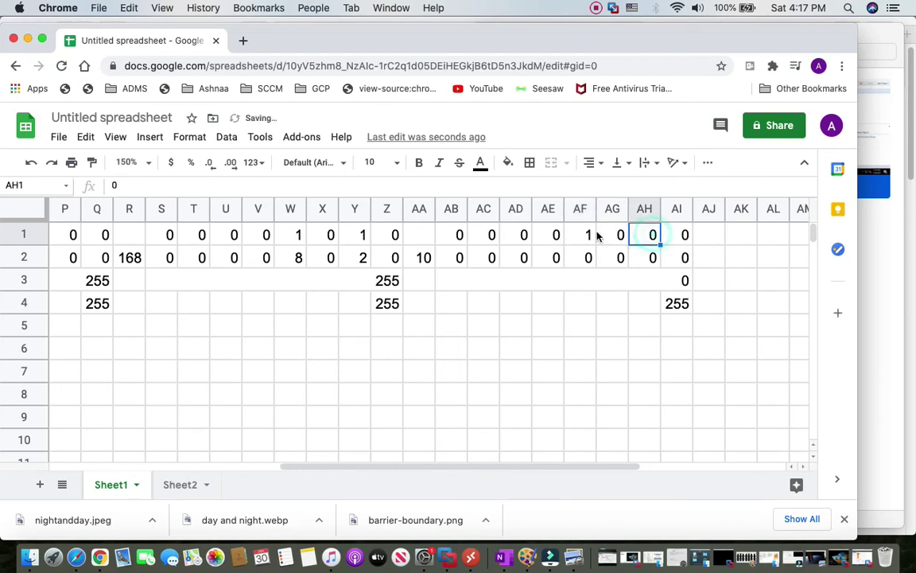
type("1")
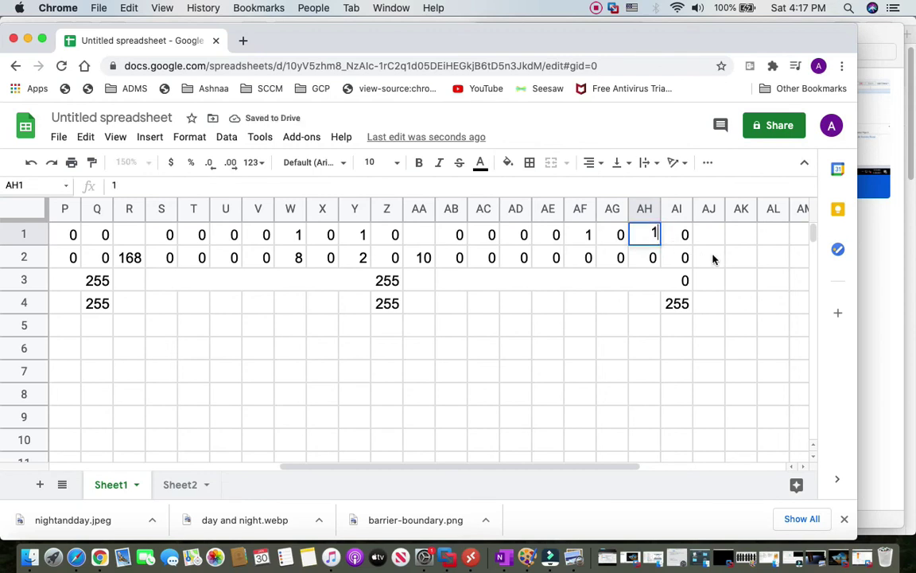
left_click(710, 258)
Set the fourth octet's bit values to 8 in AF2 and 2 in AH2.
left_click(593, 259)
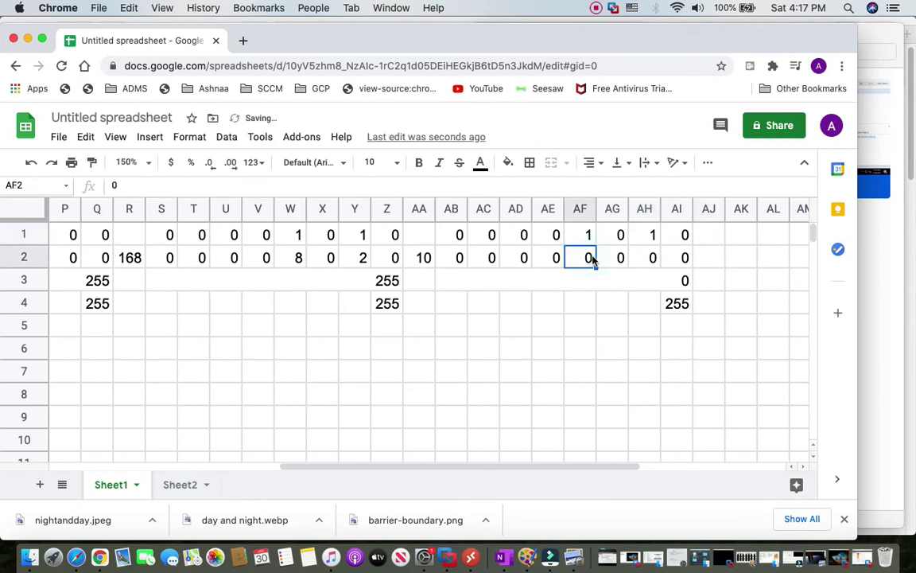
type("8")
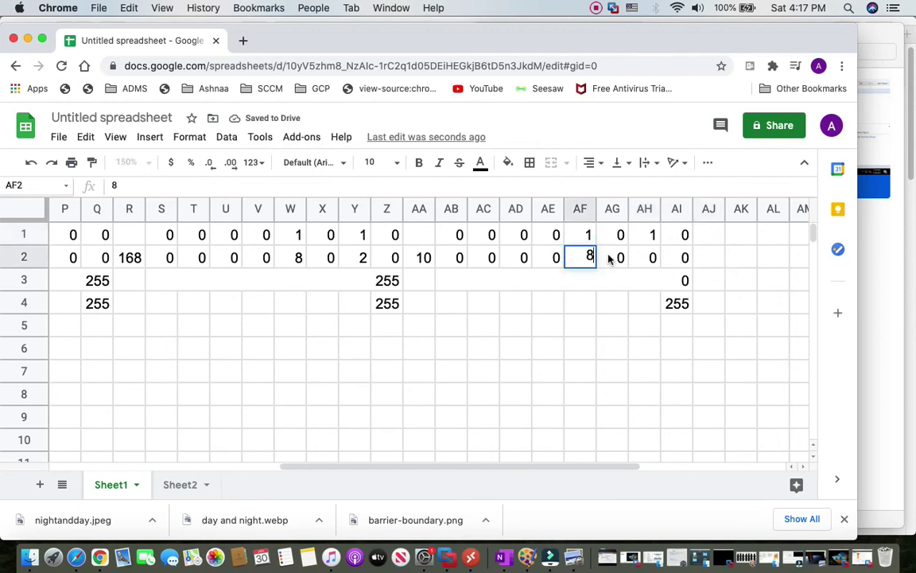
left_click(650, 260)
type("2")
left_click(738, 285)
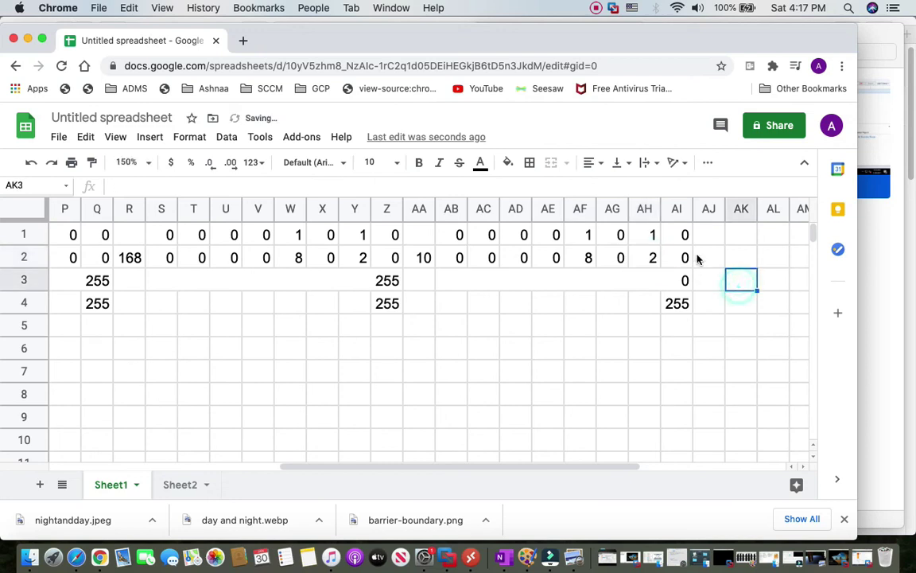
Enter a SUM formula in AJ2 that totals the fourth octet's bit values in AB2:AI2.
left_click(700, 258)
type("=SUM(")
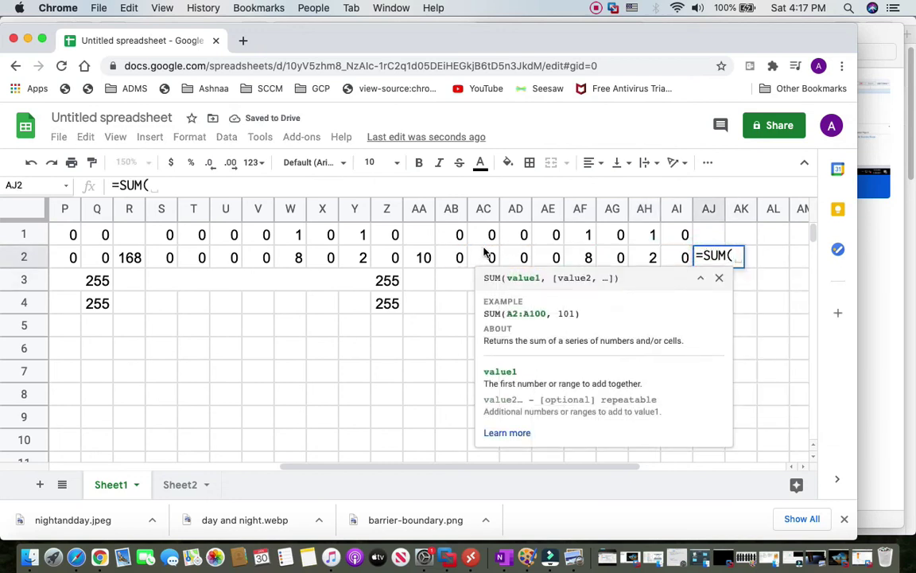
left_click_drag(451, 257, 684, 263)
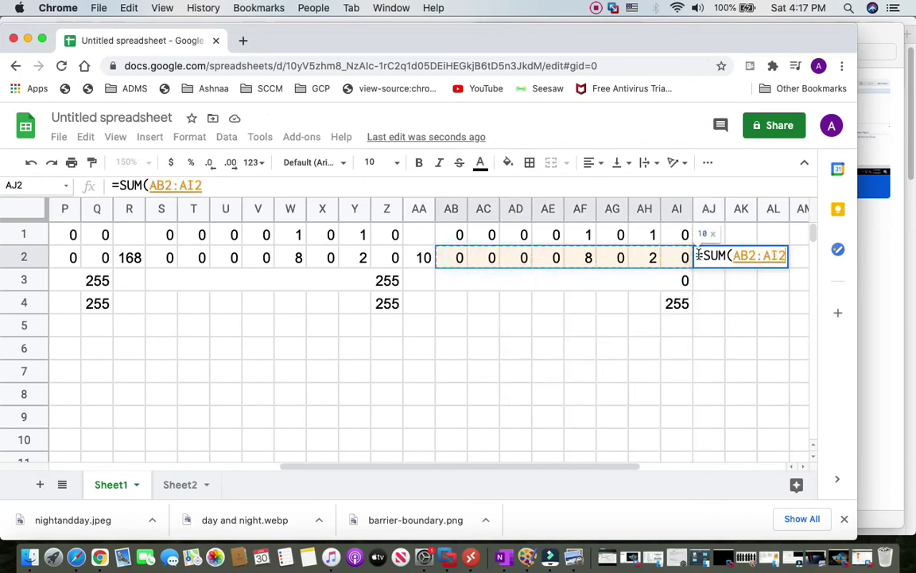
type(")")
key("Return")
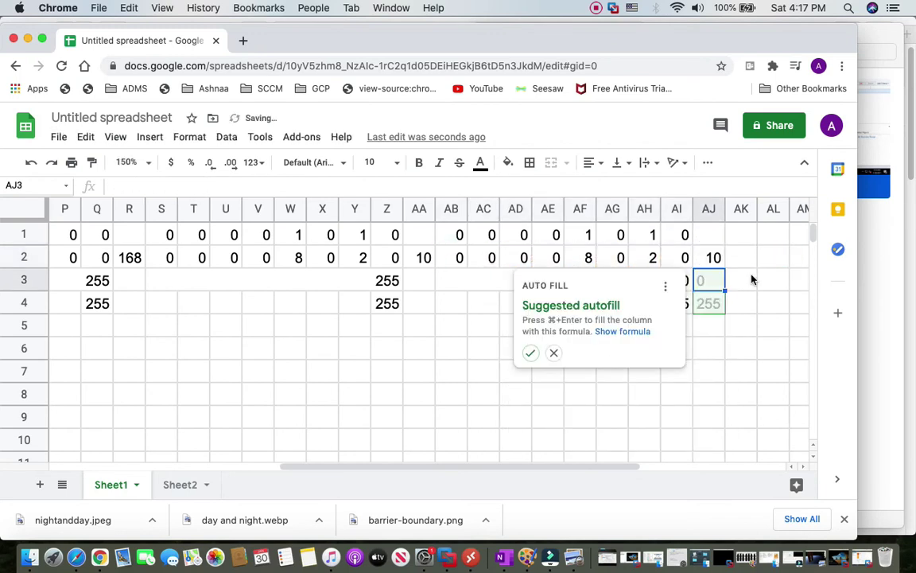
left_click(752, 278)
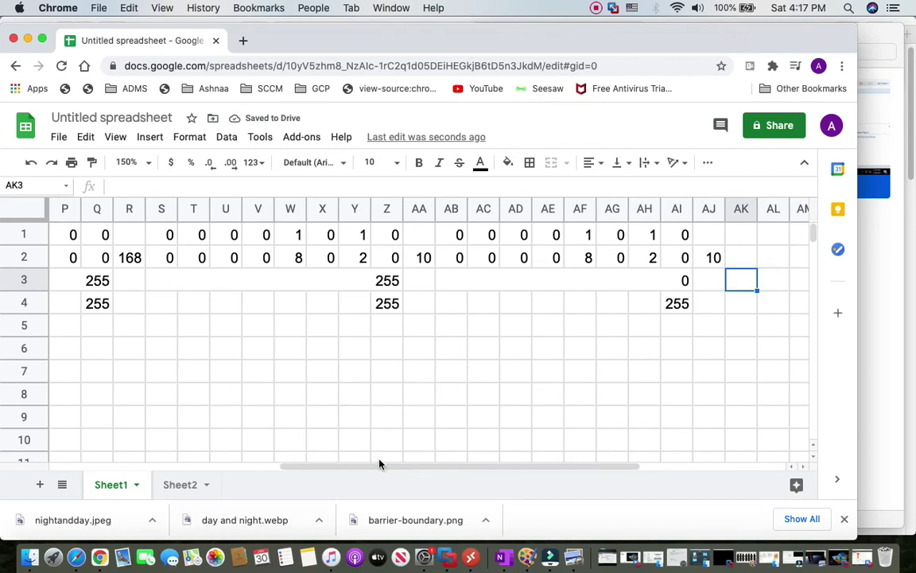
Look over the octets on Sheet1, check the network address on Sheet2, and return to Sheet1.
left_click_drag(380, 465, 381, 465)
mouse_move(368, 465)
left_mouse_down()
mouse_move(72, 473)
mouse_move(368, 472)
left_mouse_up()
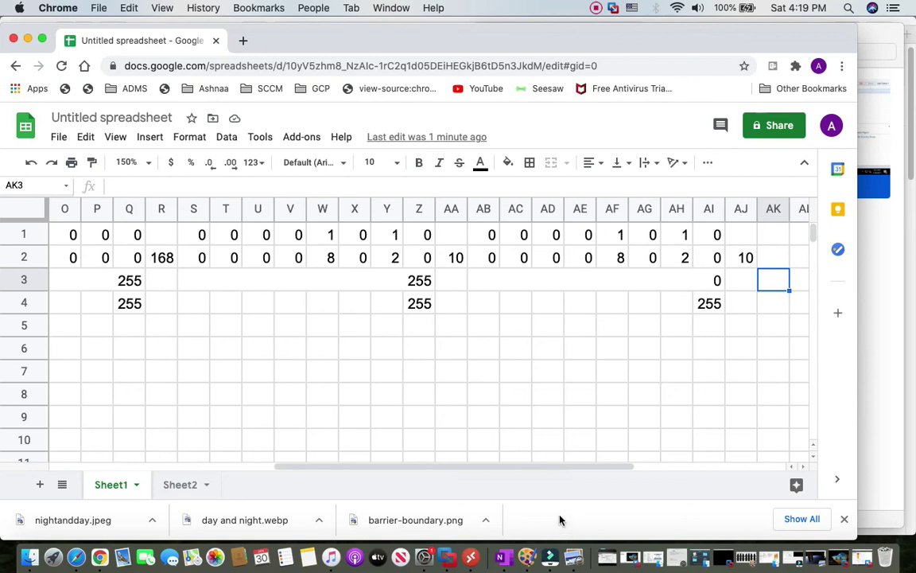
left_click_drag(508, 469, 423, 458)
left_click(199, 486)
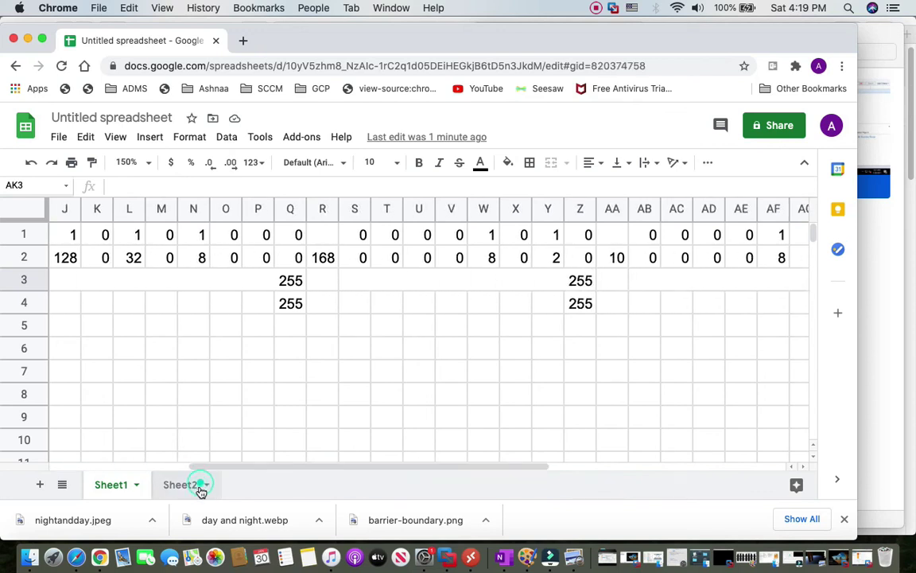
left_click(123, 486)
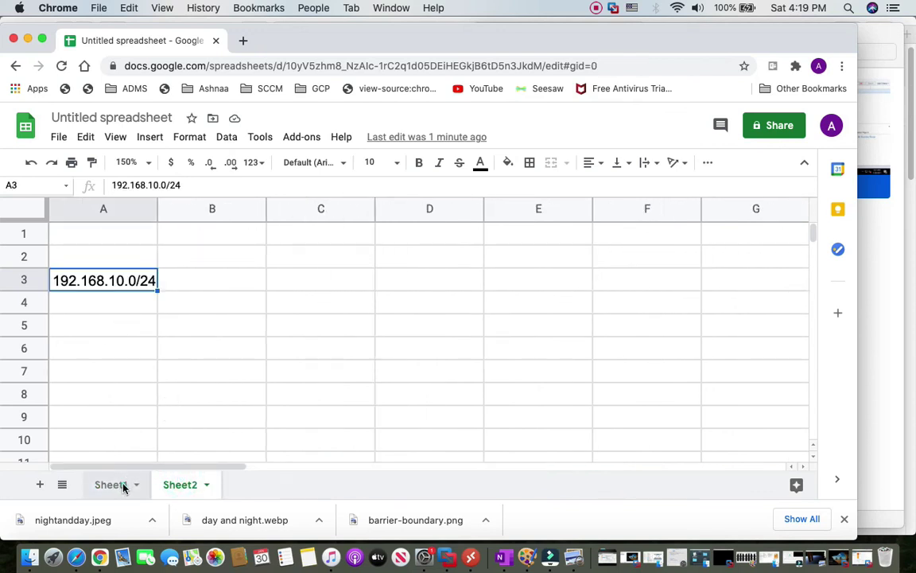
Recheck the network address on Sheet2 and return to the octets on Sheet1.
left_click(182, 486)
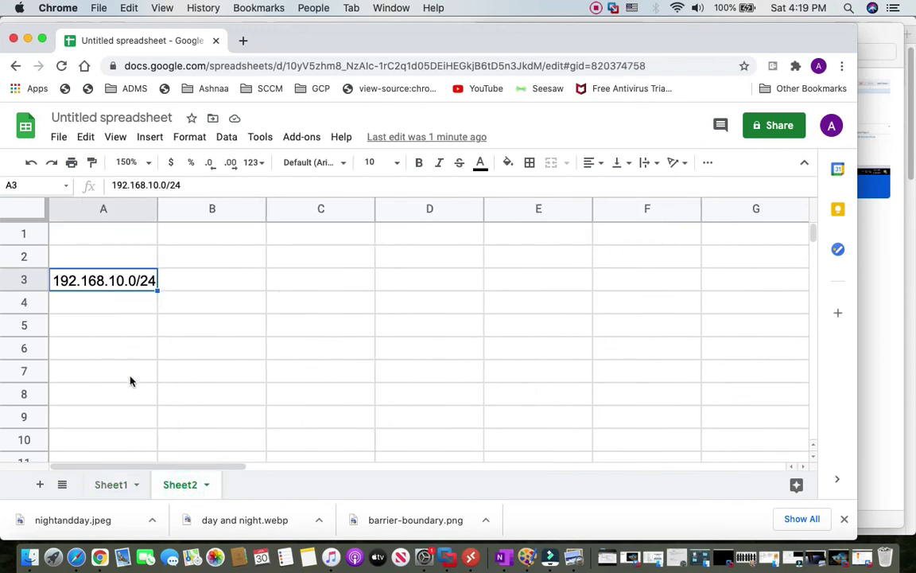
left_click(119, 485)
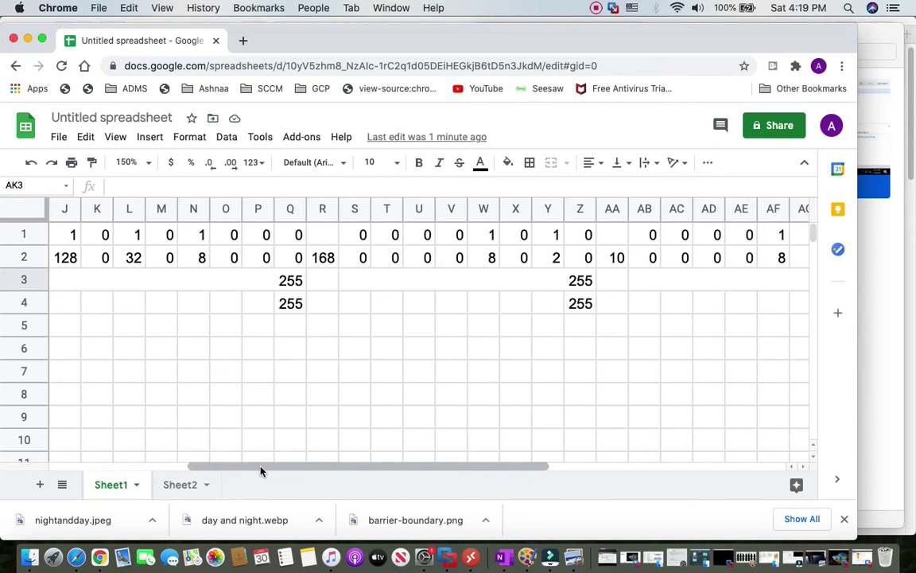
Switch to the FusionCM01 session in Microsoft Remote Desktop and expand it to full screen.
right_click(471, 557)
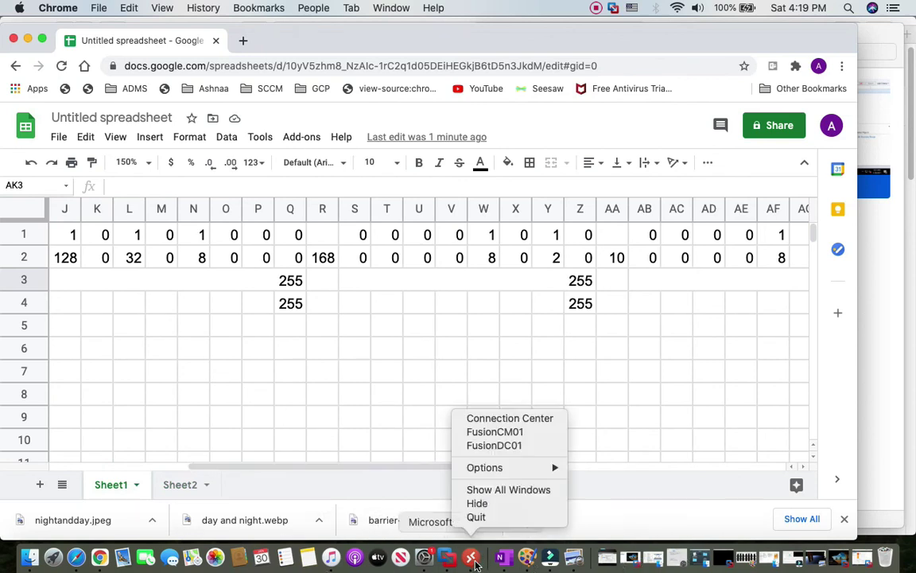
left_click(501, 433)
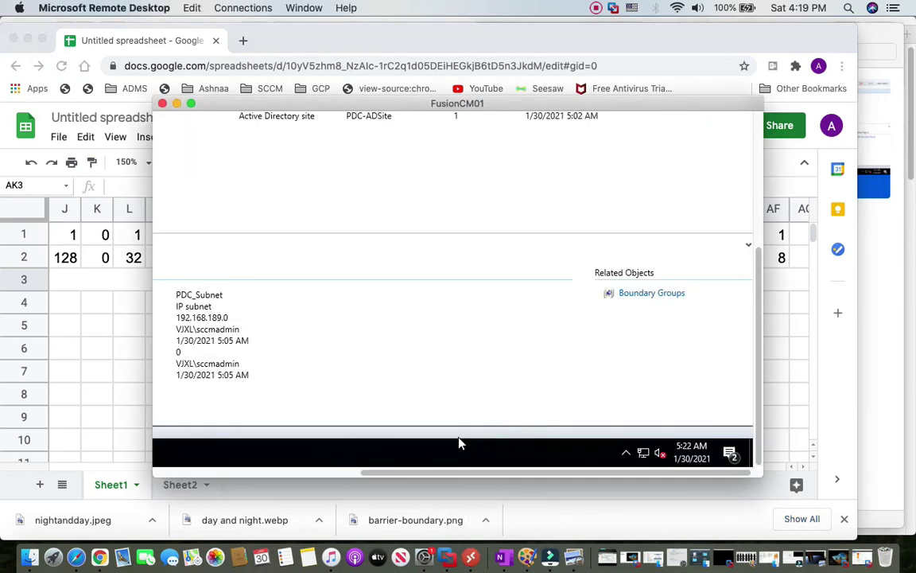
left_click(191, 105)
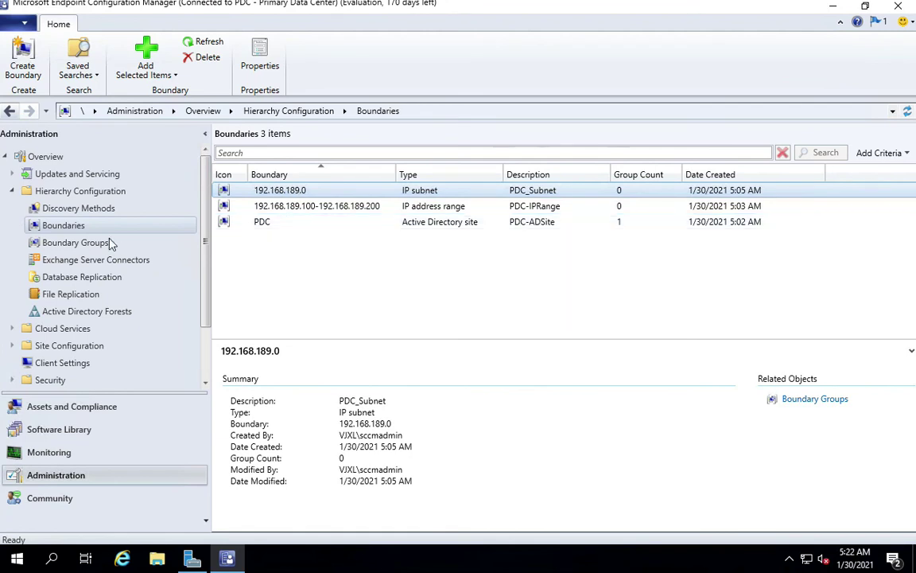
Check the boundary groups under Hierarchy Configuration and return to the list of boundaries.
left_click(90, 227)
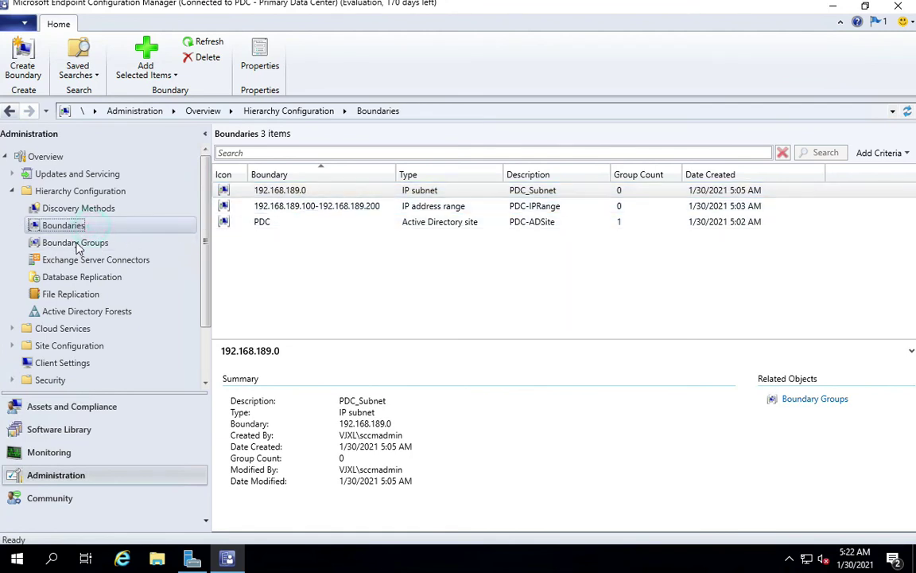
left_click(93, 245)
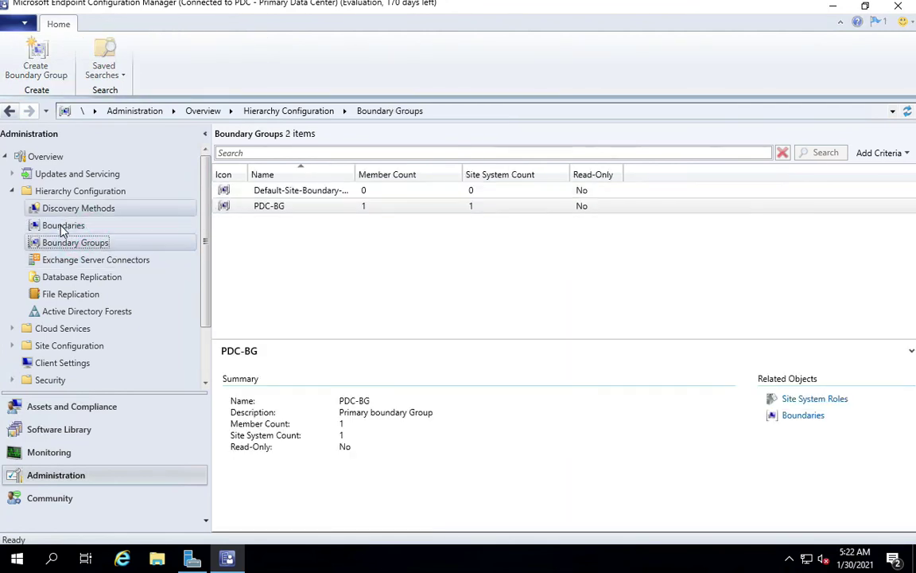
left_click(80, 226)
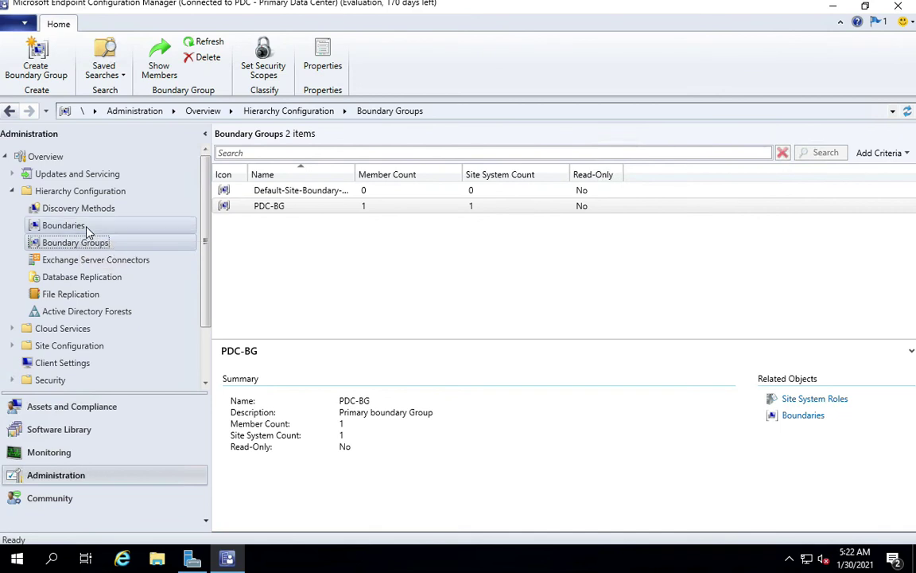
Delete the IP subnet boundary 192.168.189.0 described as PDC_Subnet.
left_click(272, 195)
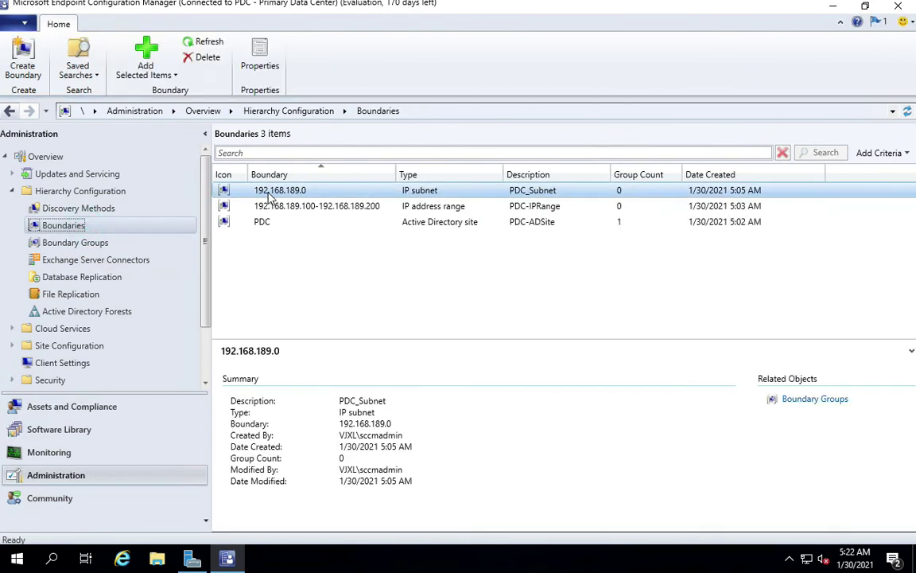
right_click(270, 196)
left_click(303, 239)
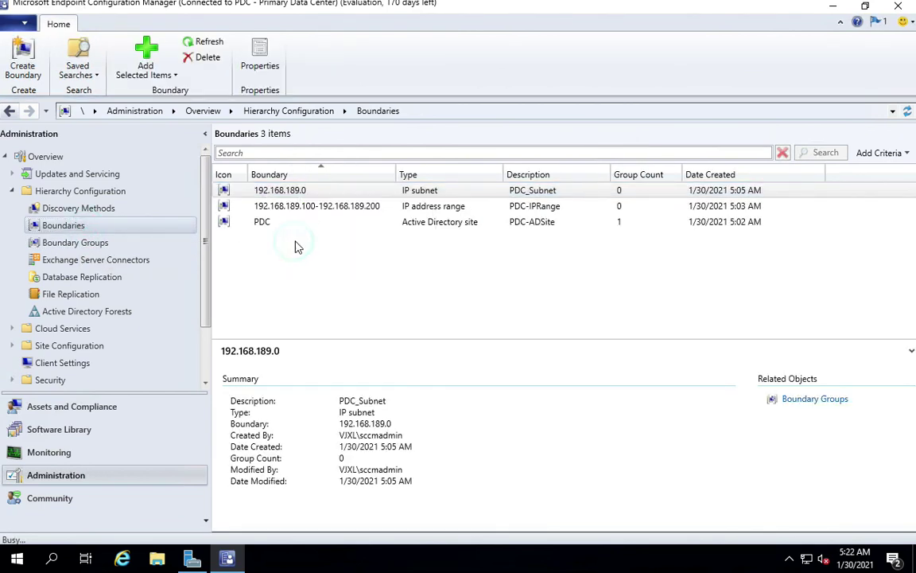
left_click(428, 332)
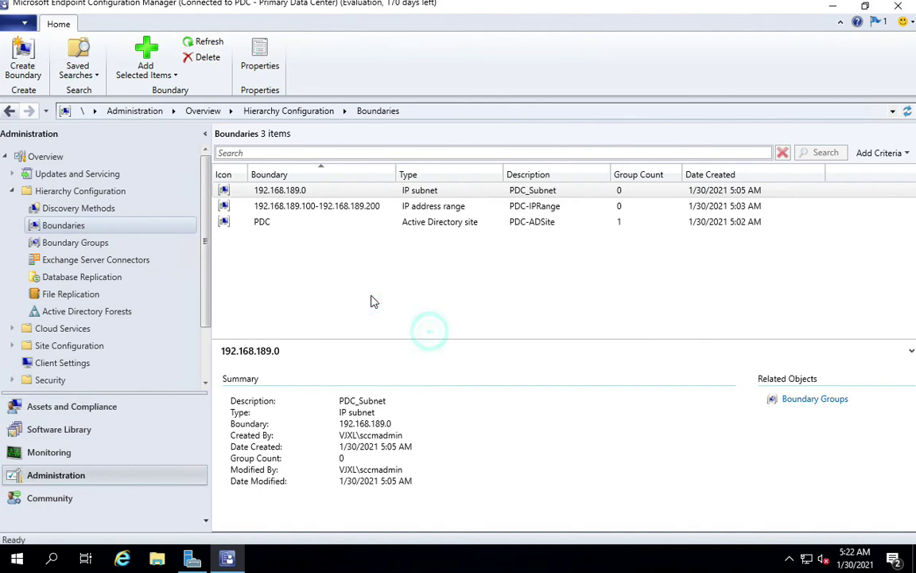
Delete the IP address range boundary 192.168.189.100-192.168.189.200 described as PDC-IPRange.
left_click(293, 190)
right_click(302, 194)
left_click(330, 235)
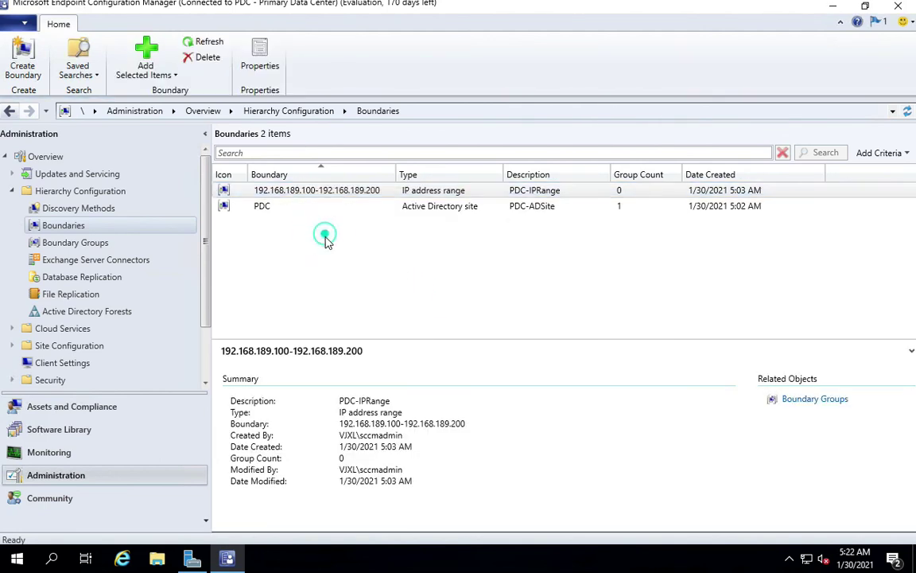
left_click(407, 332)
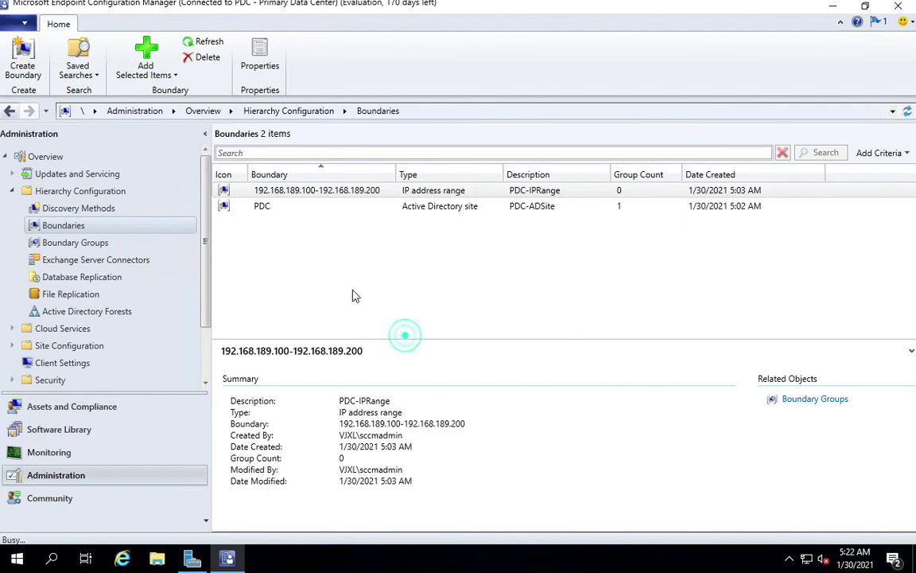